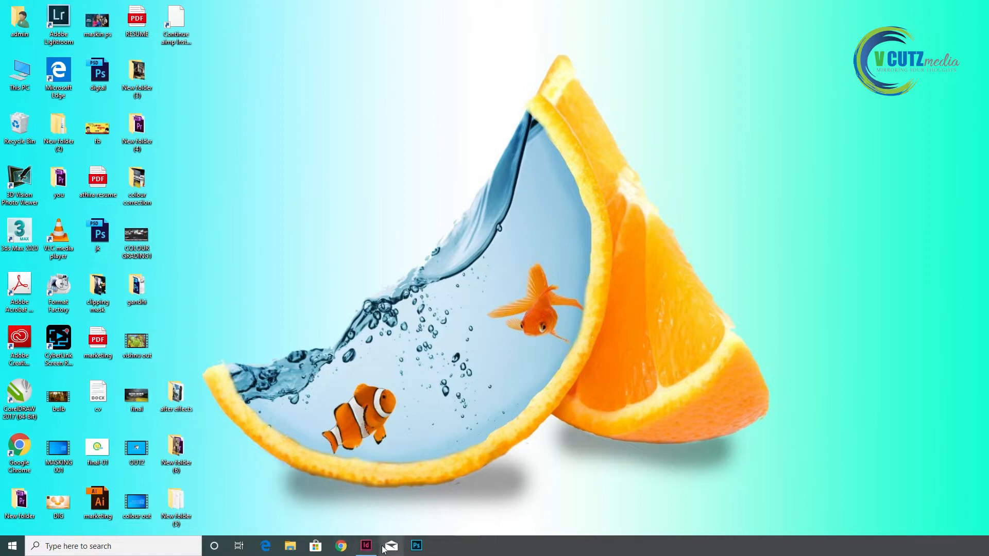
- Switch to InDesign and create a one-page Letter print document with facing pages and 3p0 margins
click(365, 545)
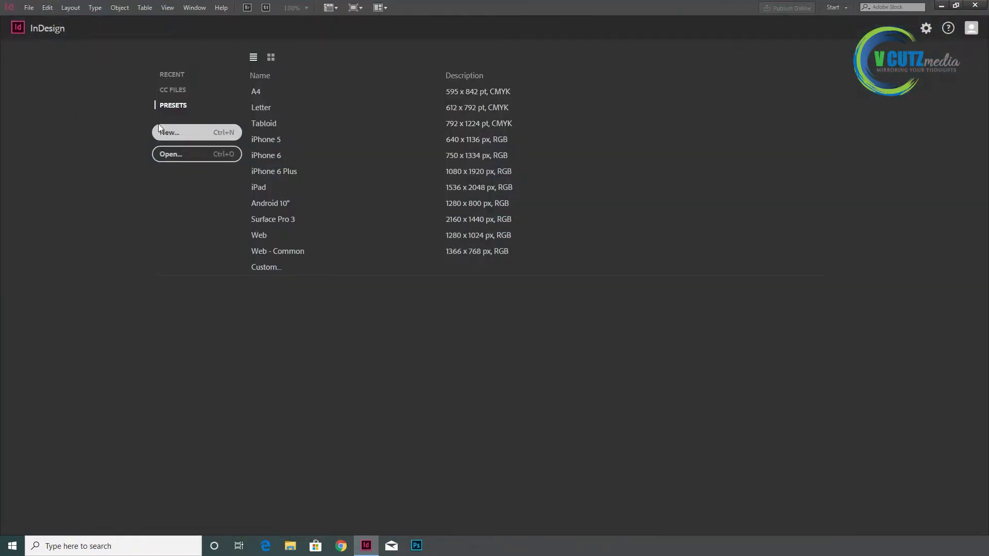
click(177, 135)
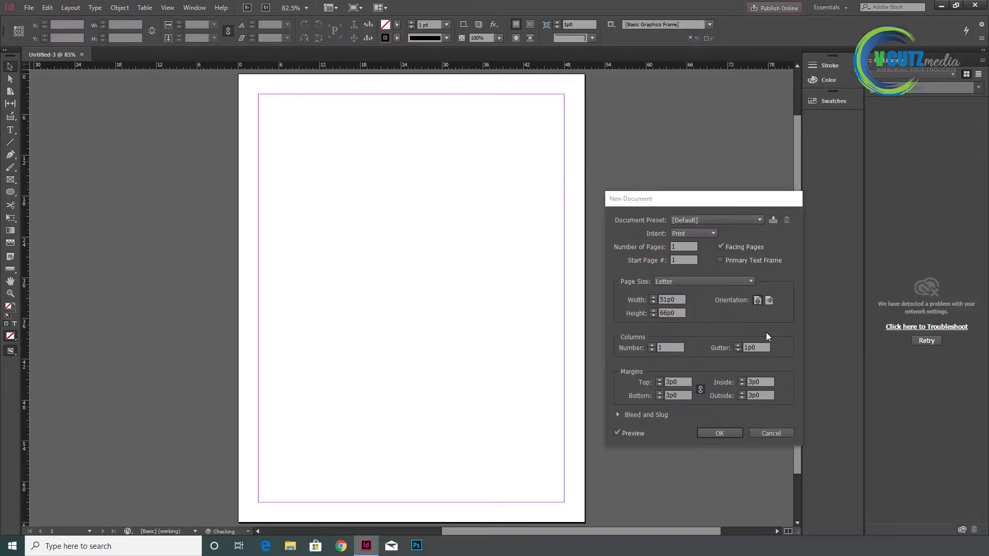
click(719, 433)
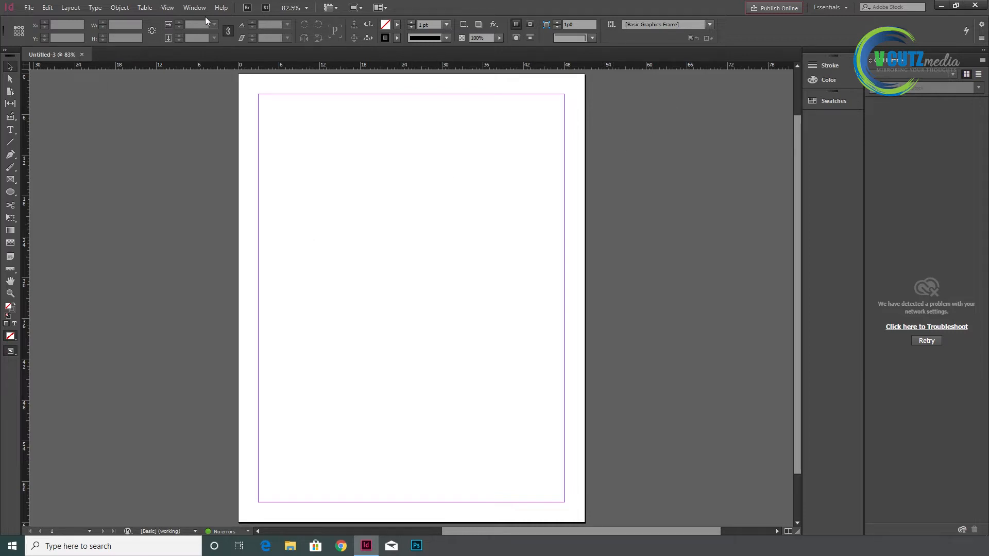
- Show the Layers and Pages panel group, place it beside the page, and display the document's pages
key(F7)
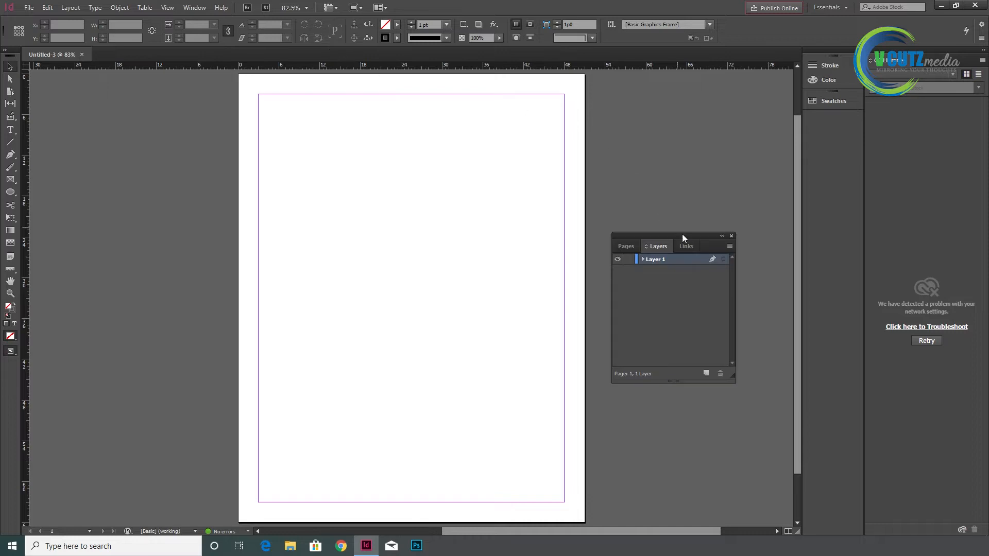
drag(687, 238, 719, 138)
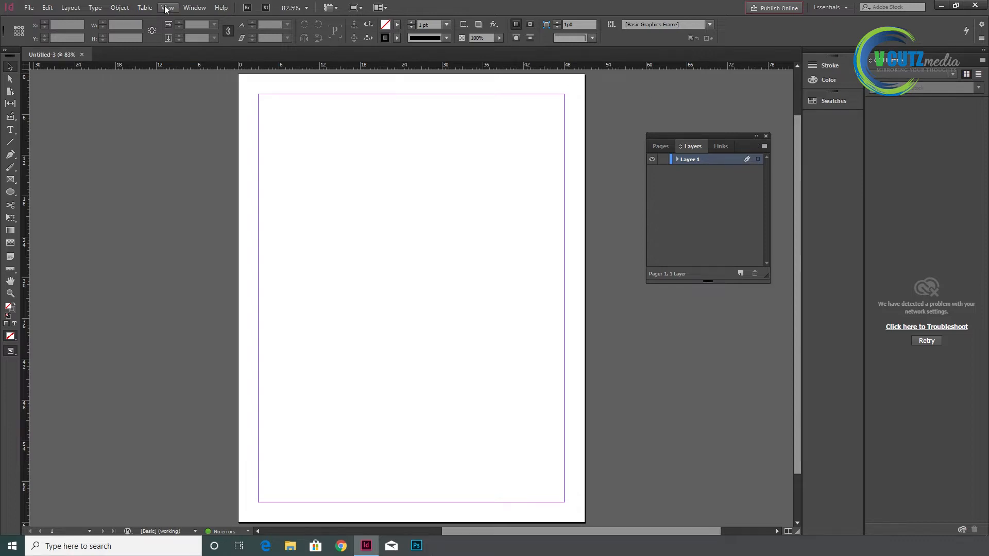
click(191, 8)
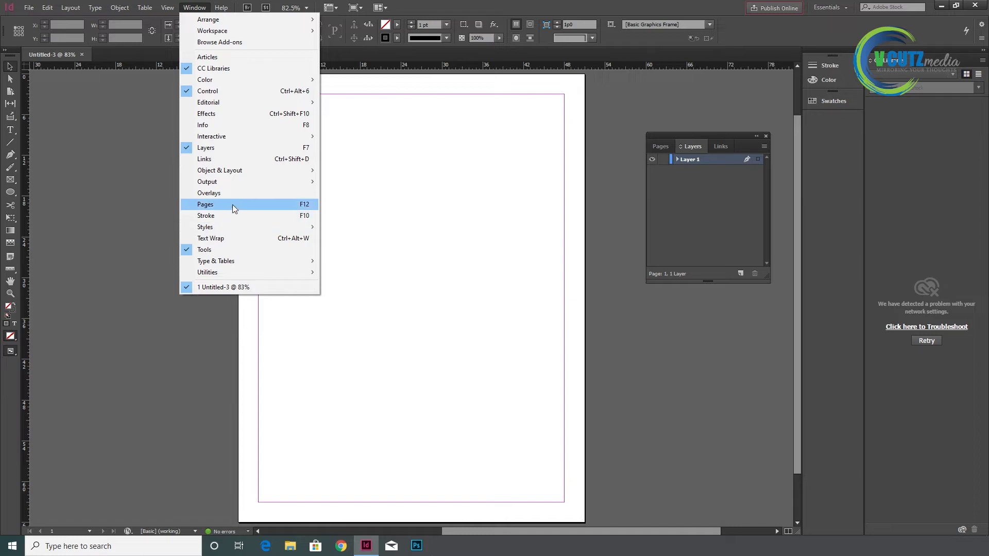
click(665, 148)
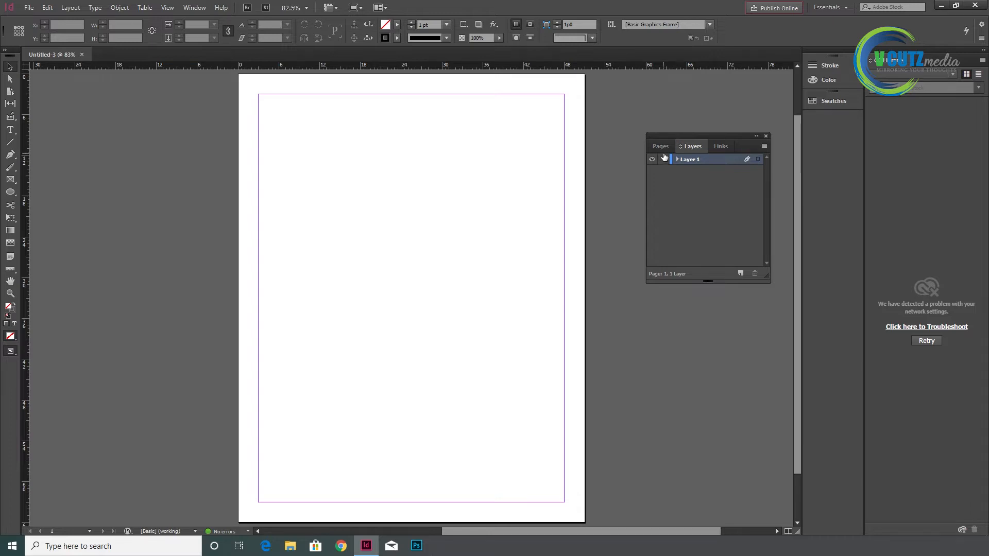
click(659, 146)
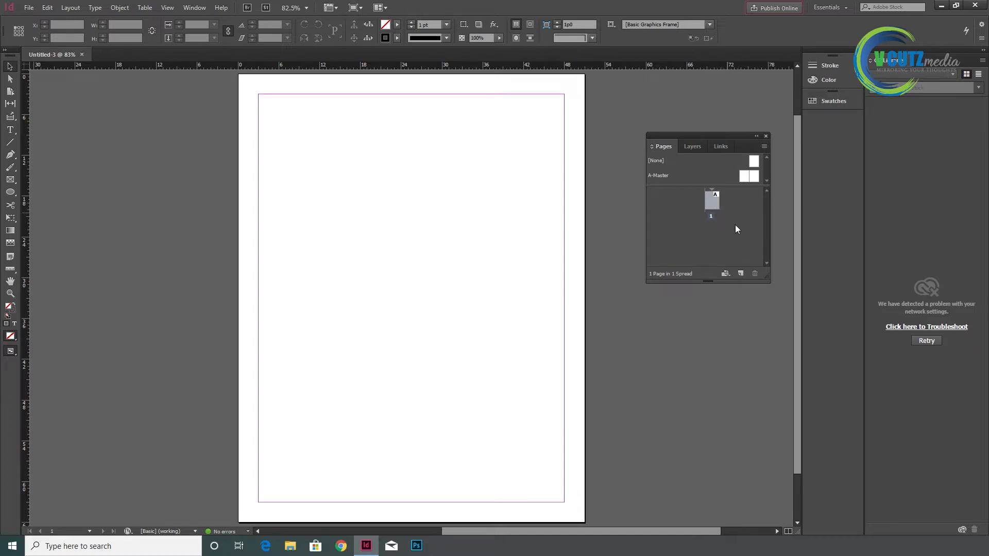
- Add two blank pages after page 1
click(741, 275)
click(742, 274)
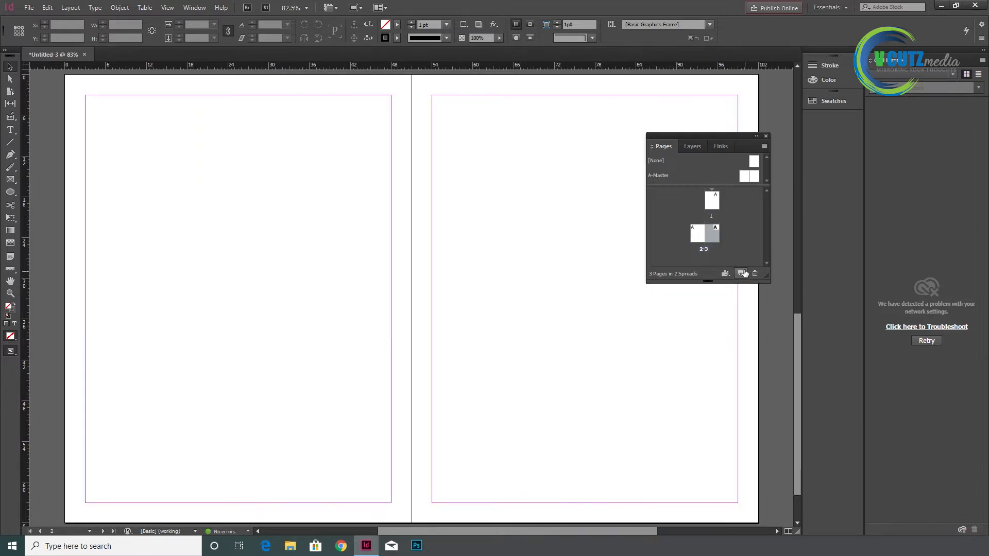
scroll(589, 230, up, 5)
scroll(563, 208, up, 3)
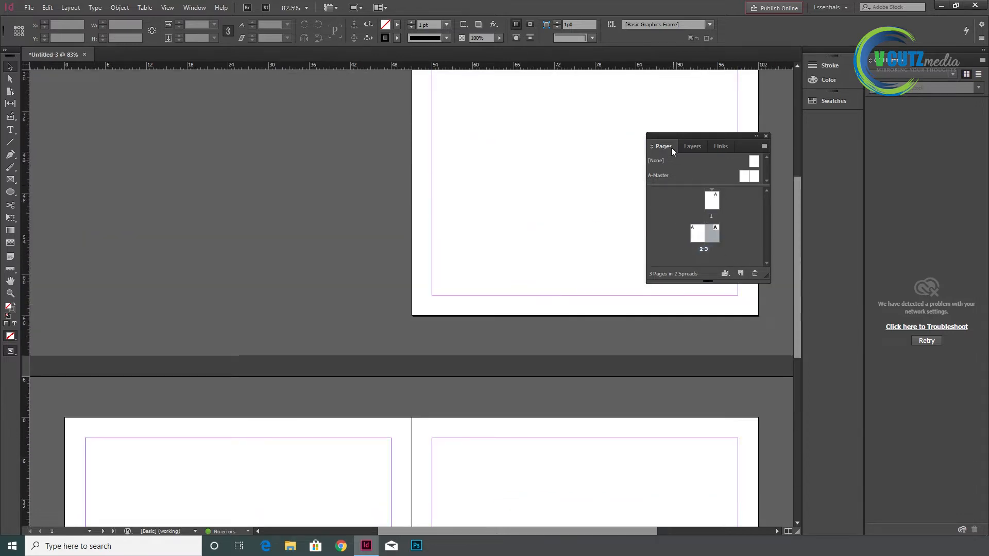
right_click(706, 233)
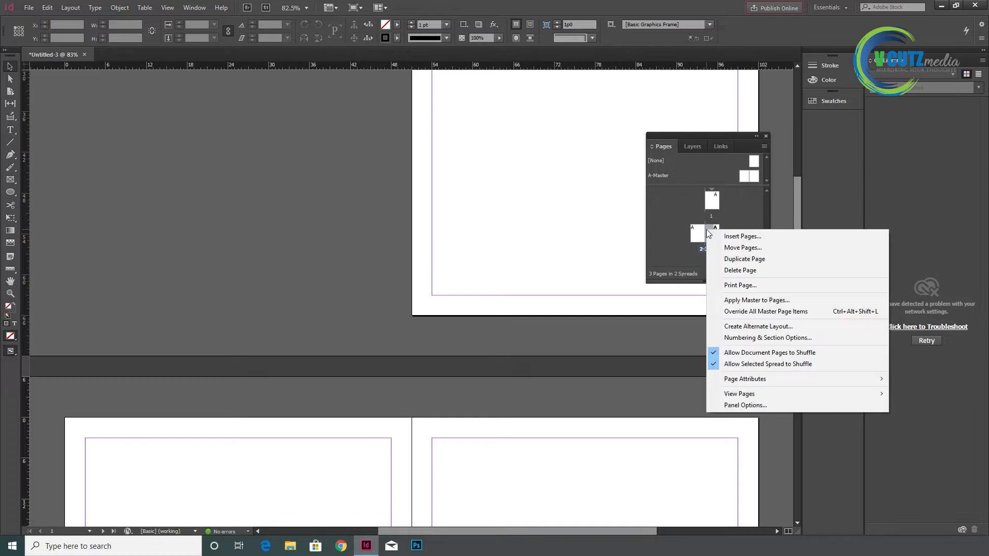
click(742, 249)
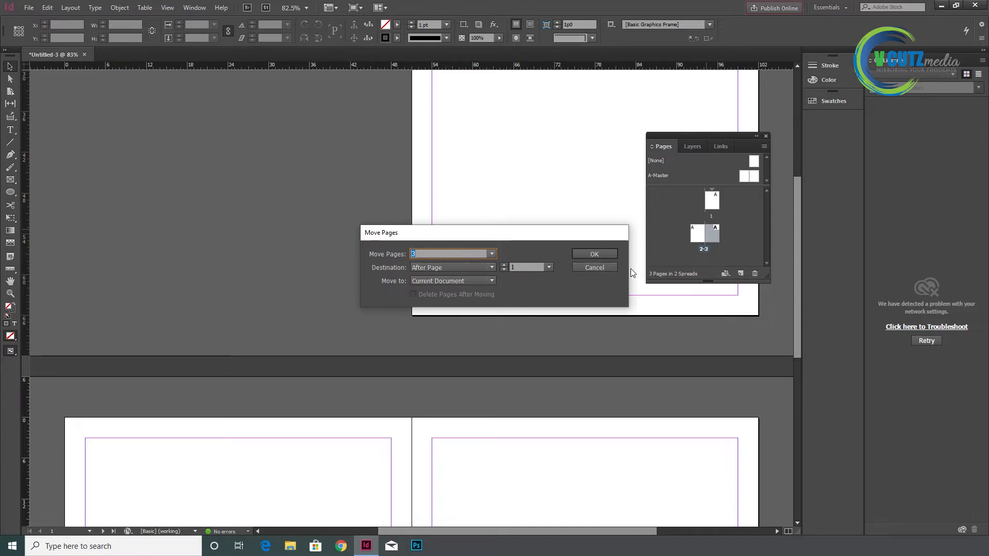
click(594, 267)
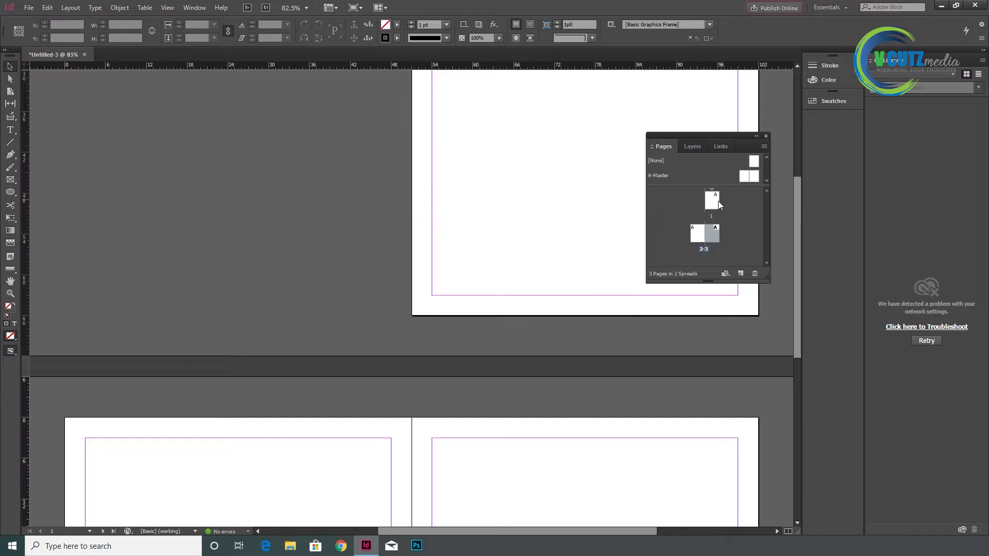
- View page 1 and then the full A-Master spread
click(714, 202)
scroll(617, 221, up, 5)
scroll(595, 256, up, 5)
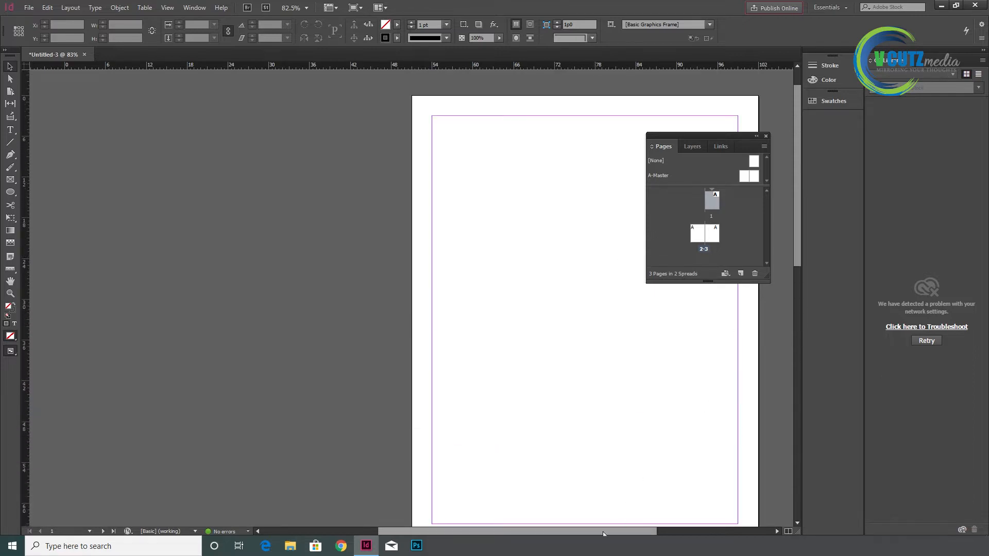
drag(603, 531, 650, 527)
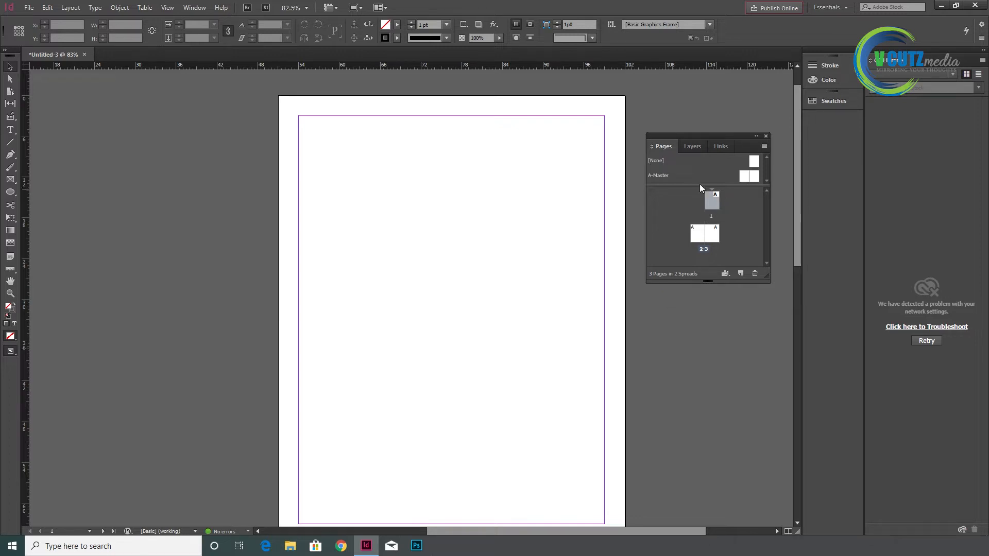
double_click(744, 175)
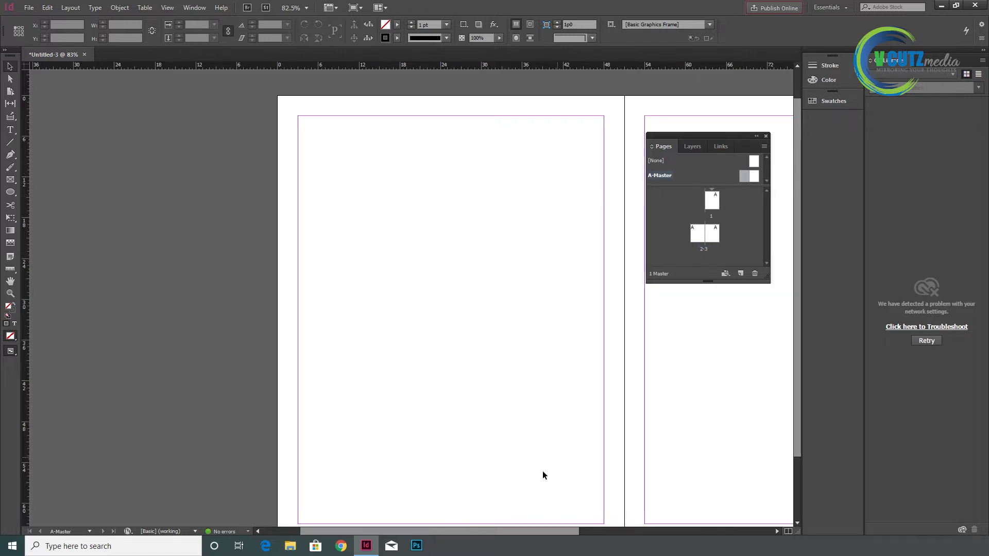
drag(551, 529, 632, 532)
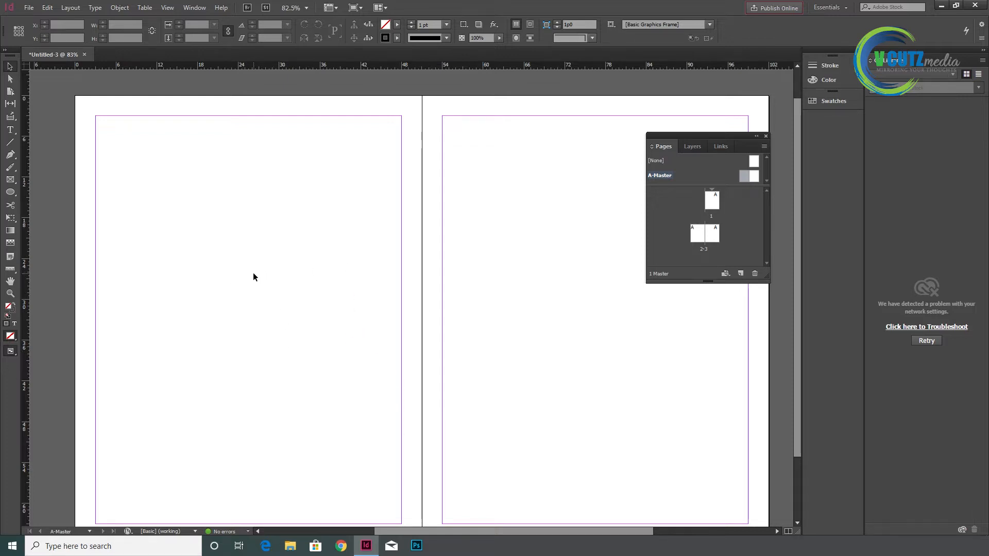
- Undo the accidentally added master spread and add four more pages to the document
click(742, 274)
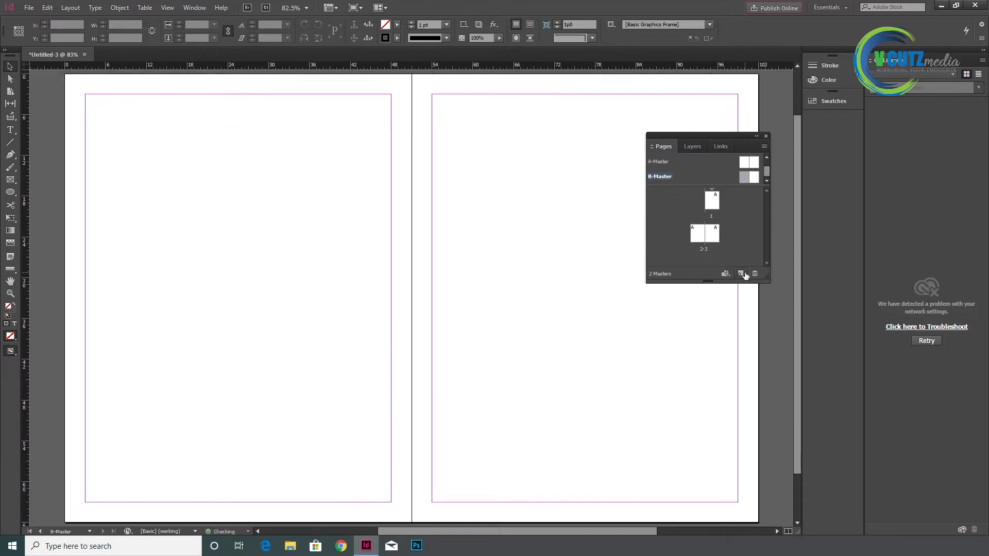
key(ctrl+z)
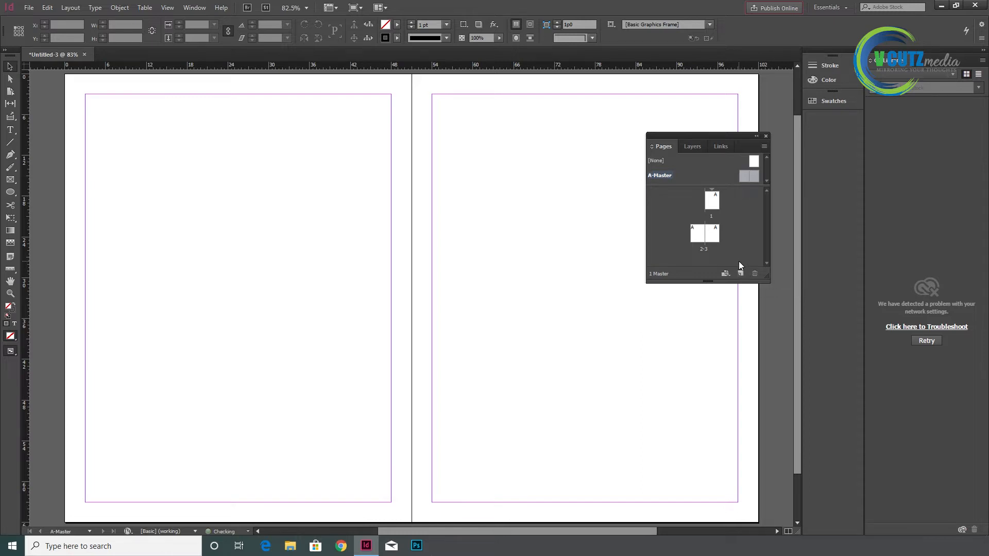
click(740, 273)
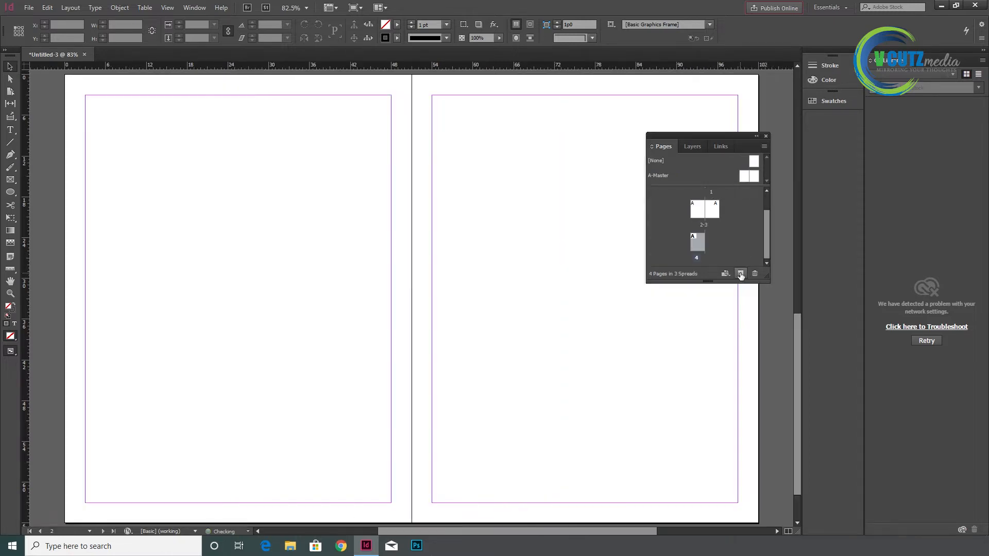
click(740, 273)
click(740, 273)
click(740, 273)
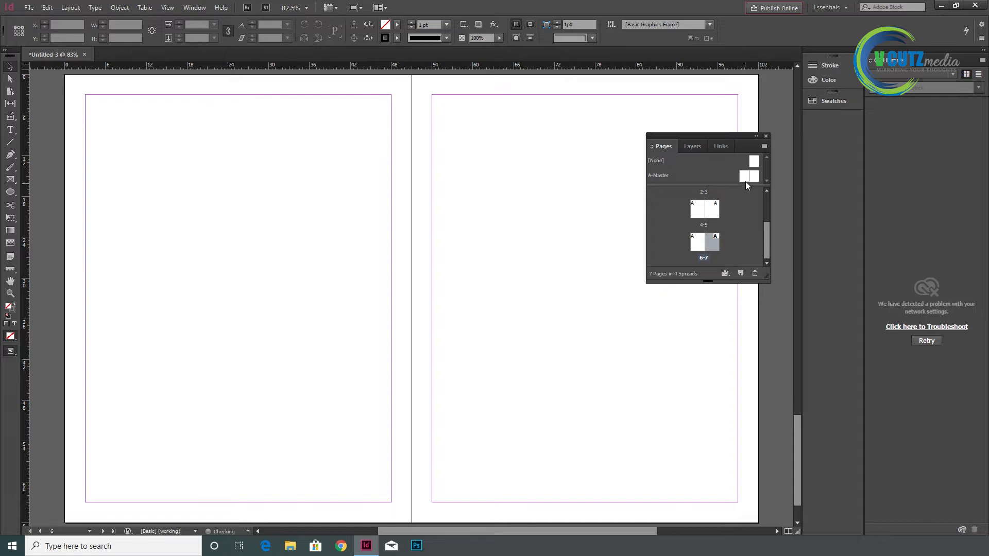
- On the A-Master's left page, draw a full-height rectangle about 2p2.4 wide and 60p0 high along the left margin
double_click(746, 180)
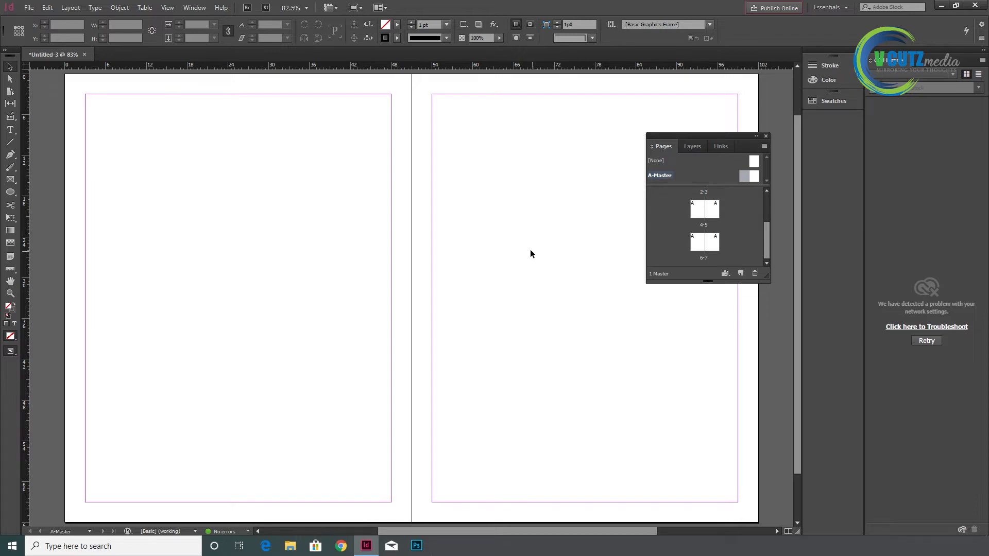
drag(765, 234, 765, 201)
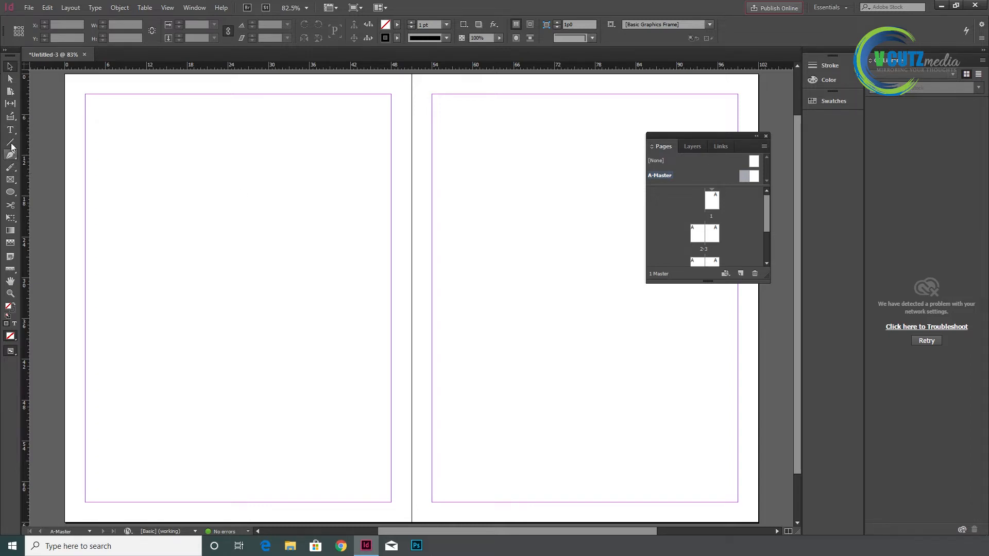
click(10, 191)
click(47, 193)
mouse_move(87, 96)
mouse_down()
mouse_move(107, 271)
mouse_move(101, 503)
mouse_up()
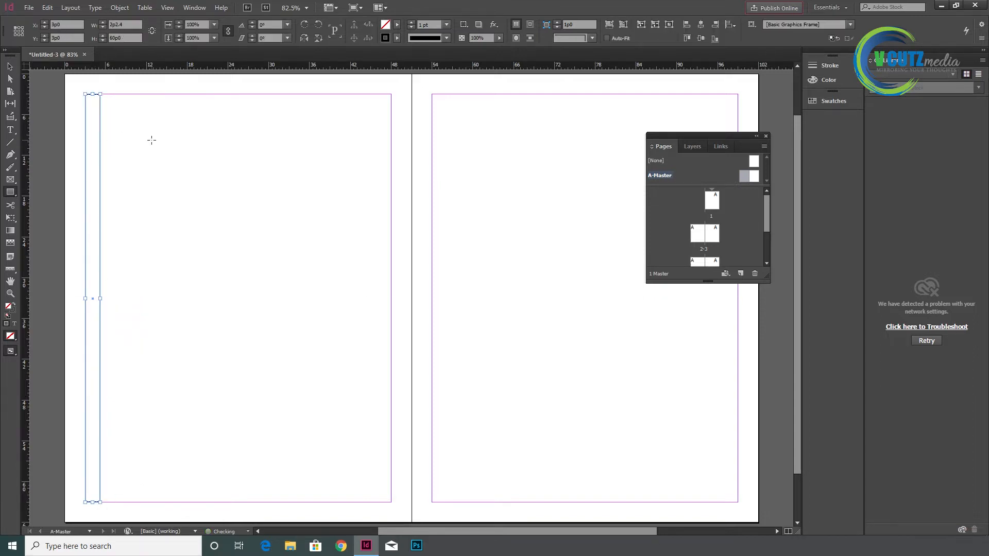
- Fill the vertical rectangle with dark blue, R 35, G 53, B 80 (hex 233550)
double_click(9, 308)
mouse_move(395, 306)
mouse_down()
mouse_move(382, 298)
mouse_move(388, 319)
mouse_move(405, 319)
mouse_up()
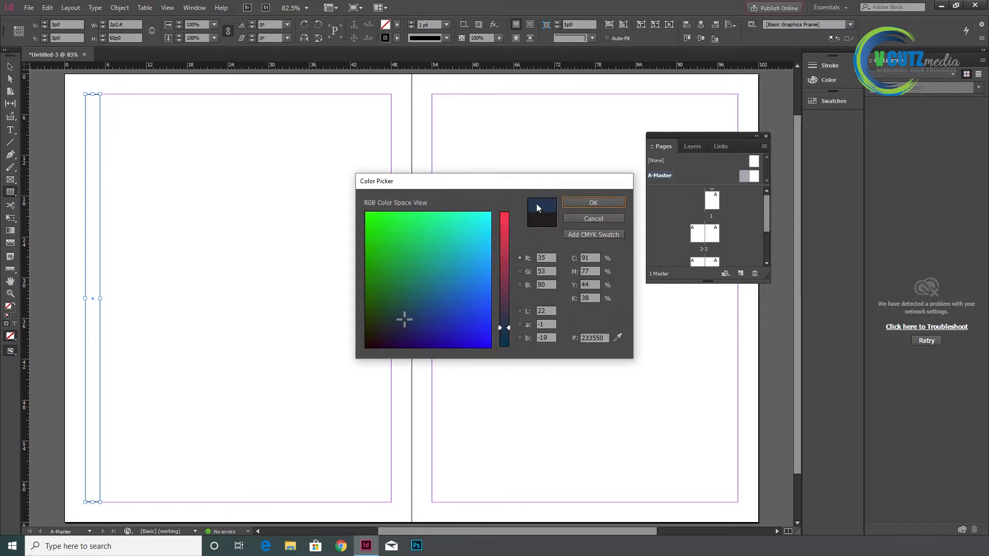
click(579, 201)
click(11, 66)
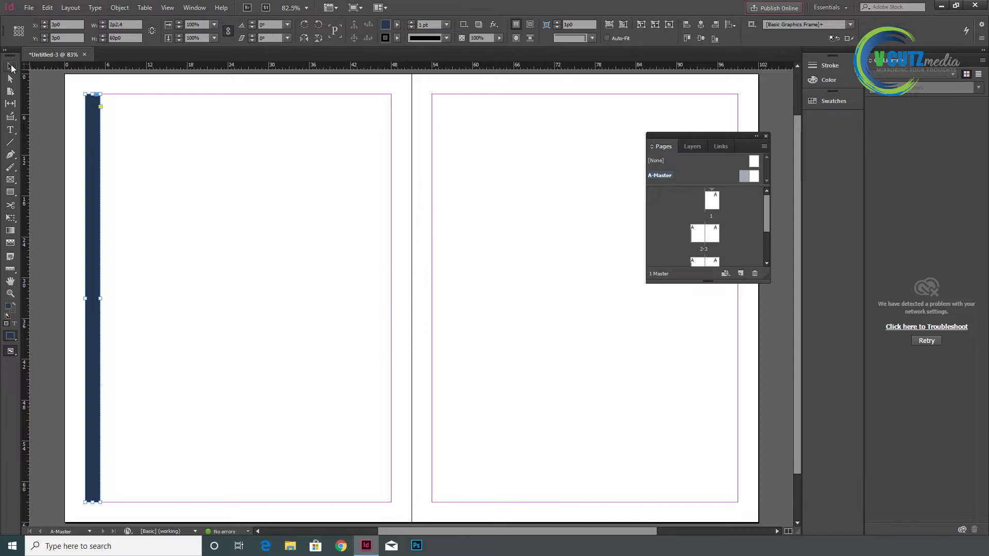
- Draw a rectangle about 42p9.6 by 2p3.6 along the left page's top margin and fill it with a horizontal white-to-black linear gradient
click(11, 192)
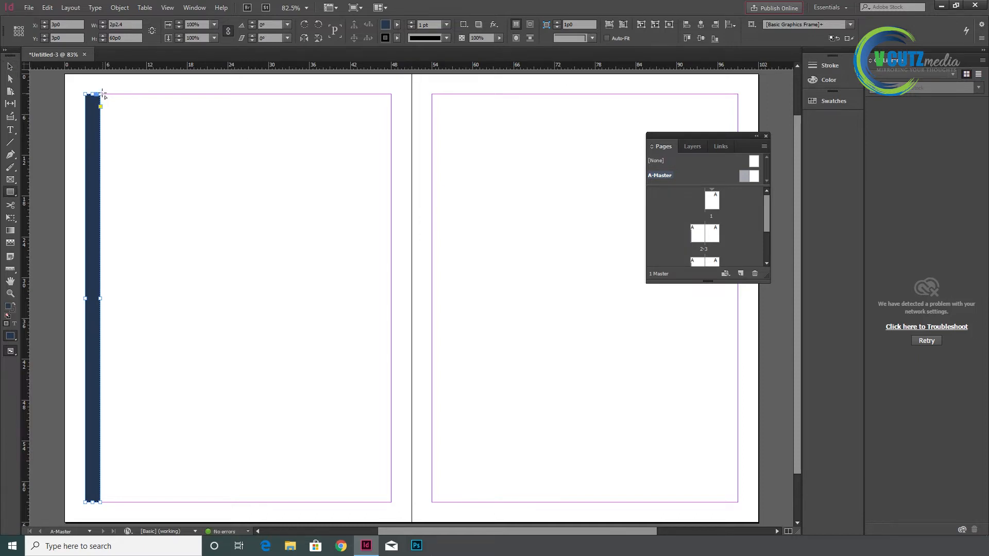
drag(100, 95, 391, 110)
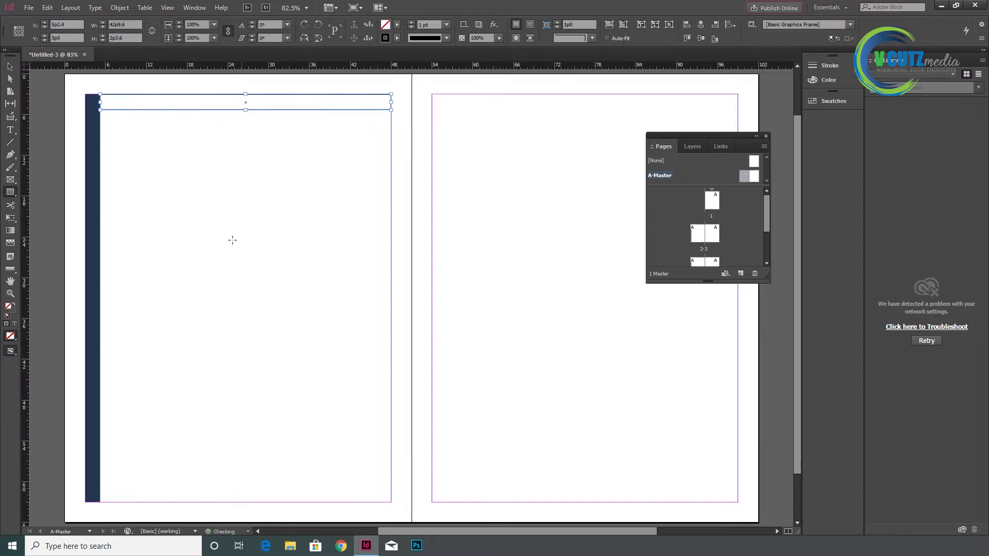
click(11, 230)
drag(122, 98, 350, 103)
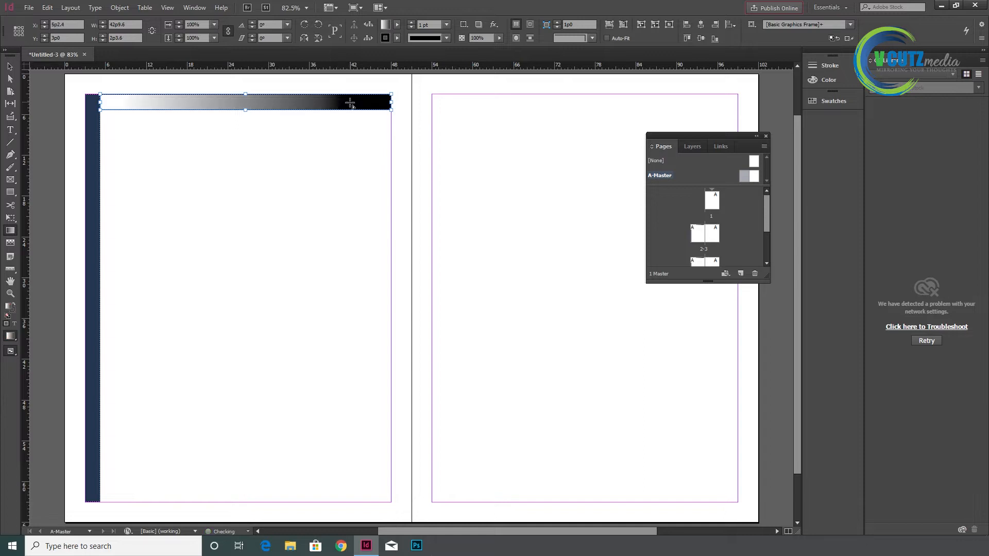
- Change the start stop of the top bar's gradient to the blue swatch C=100 M=90 Y=10 K=0 at location 0%
click(202, 7)
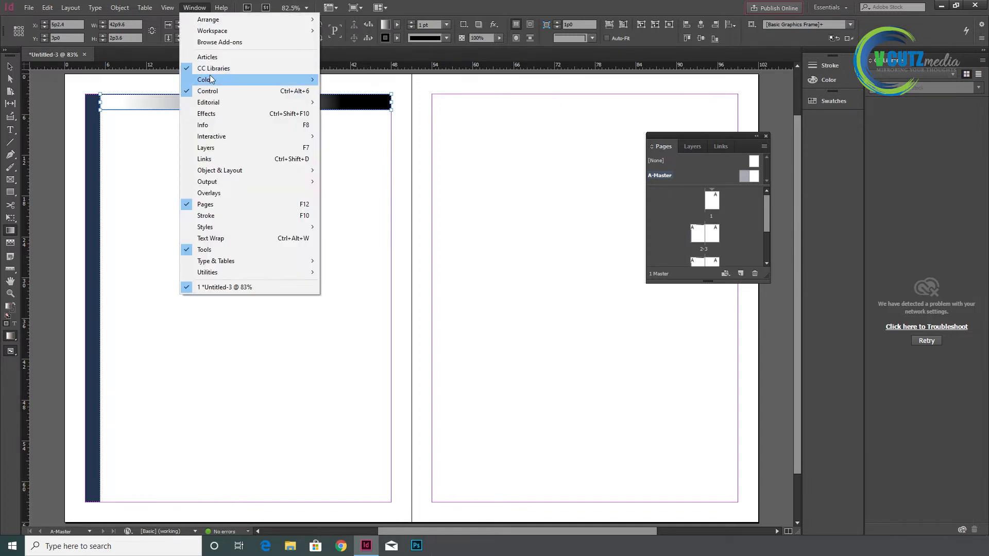
mouse_move(221, 80)
click(361, 102)
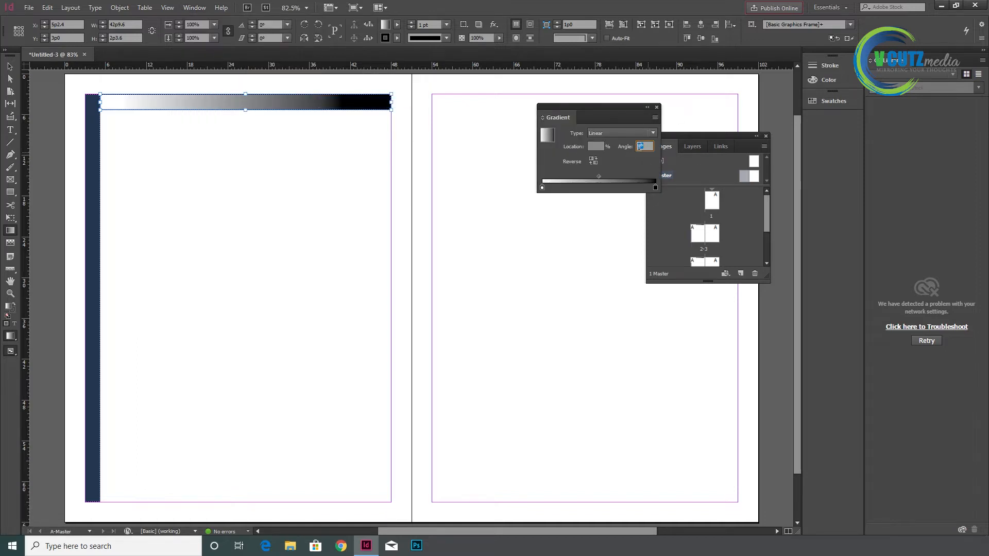
drag(613, 110, 696, 296)
click(822, 105)
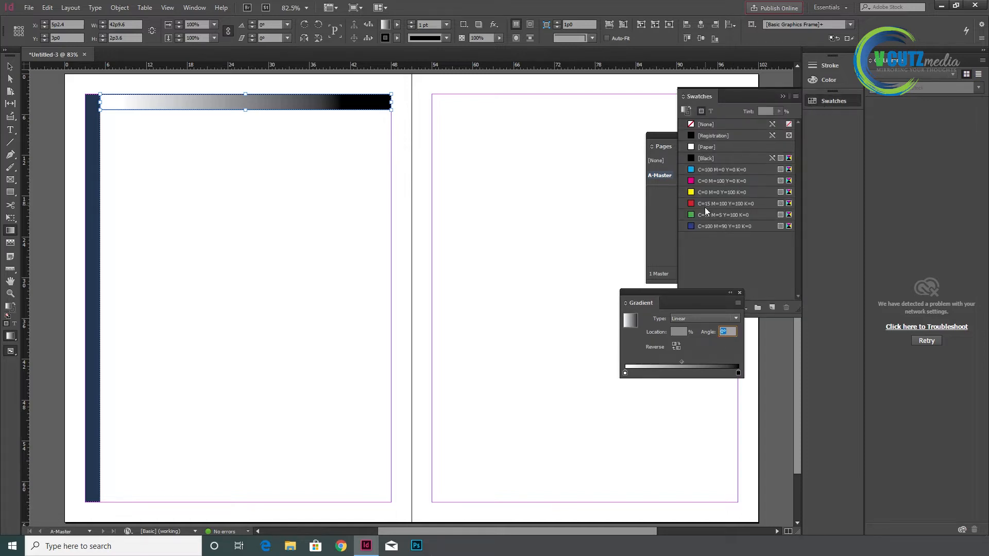
drag(692, 227, 629, 393)
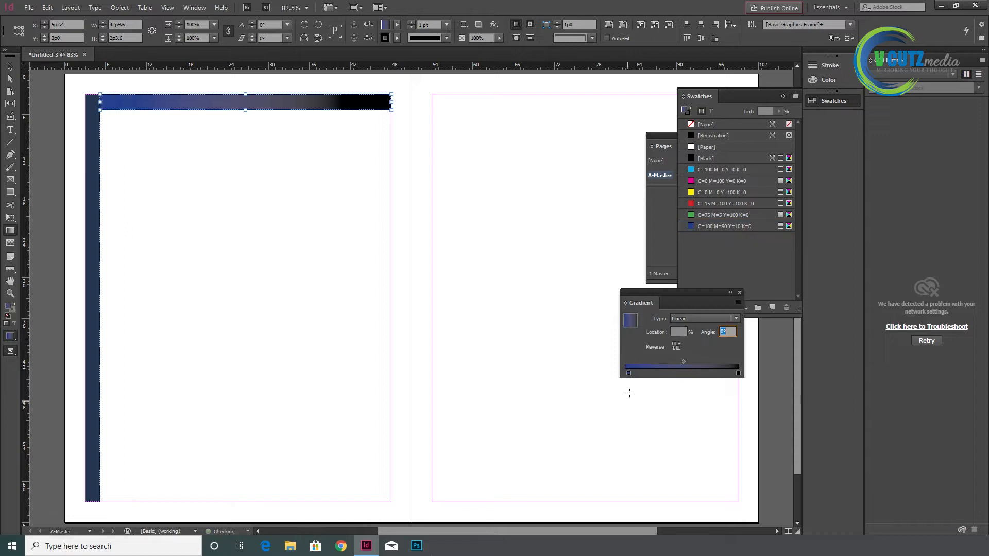
click(628, 372)
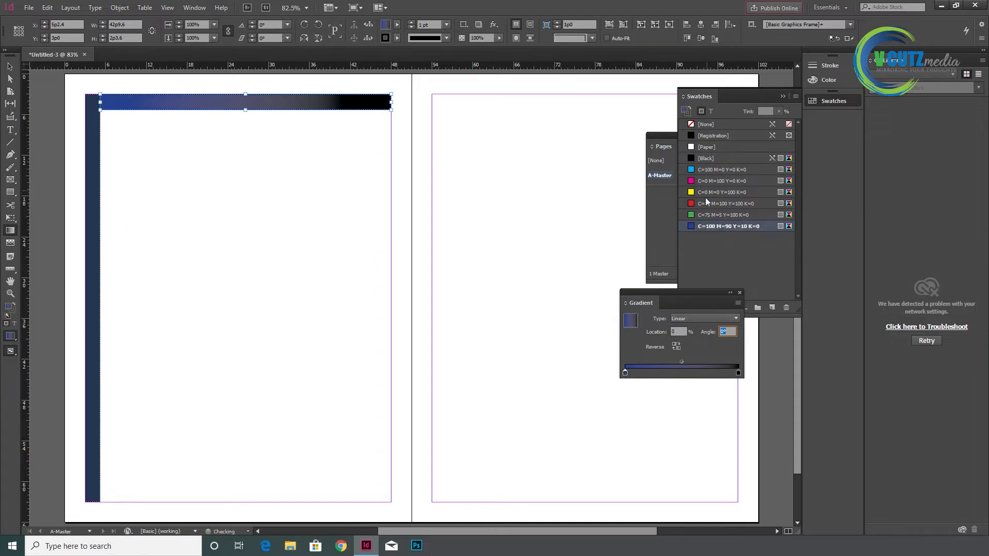
- Change the end stop of the top bar's gradient to the red swatch C=15 M=100 Y=100 K=0 at location 100%
drag(702, 226, 741, 376)
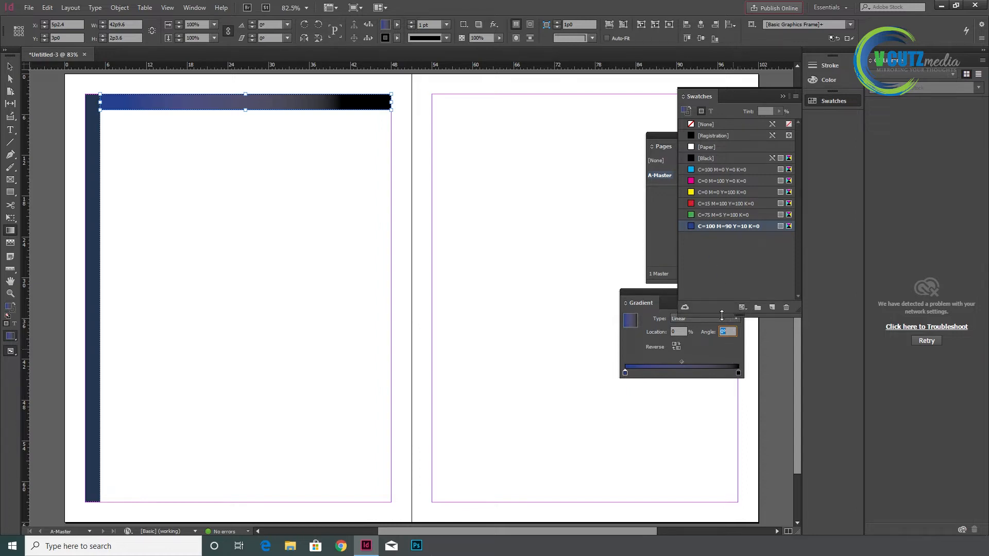
drag(698, 226, 740, 375)
click(721, 203)
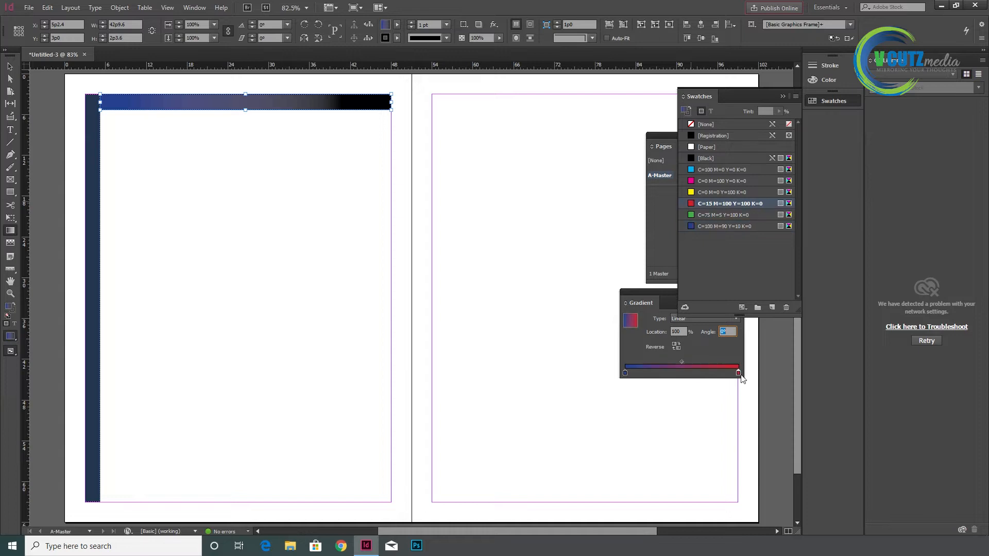
click(788, 96)
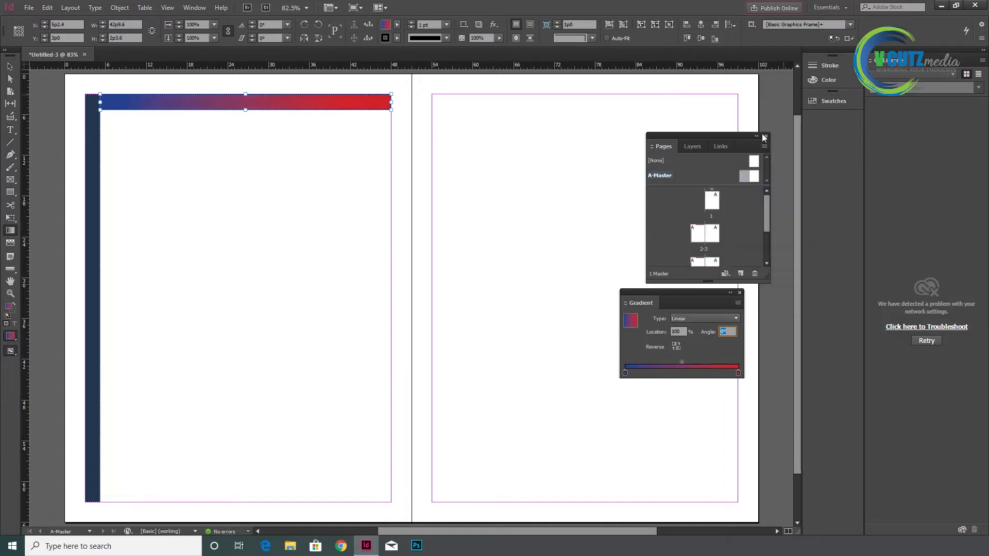
click(740, 293)
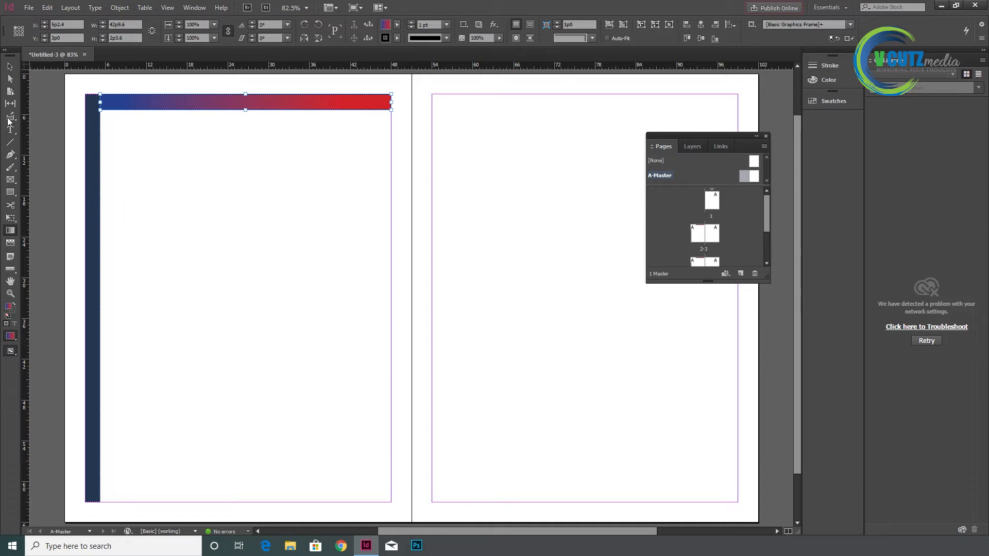
- Copy the dark blue vertical bar from A-Master's left page to the outer margin of the right page
double_click(741, 175)
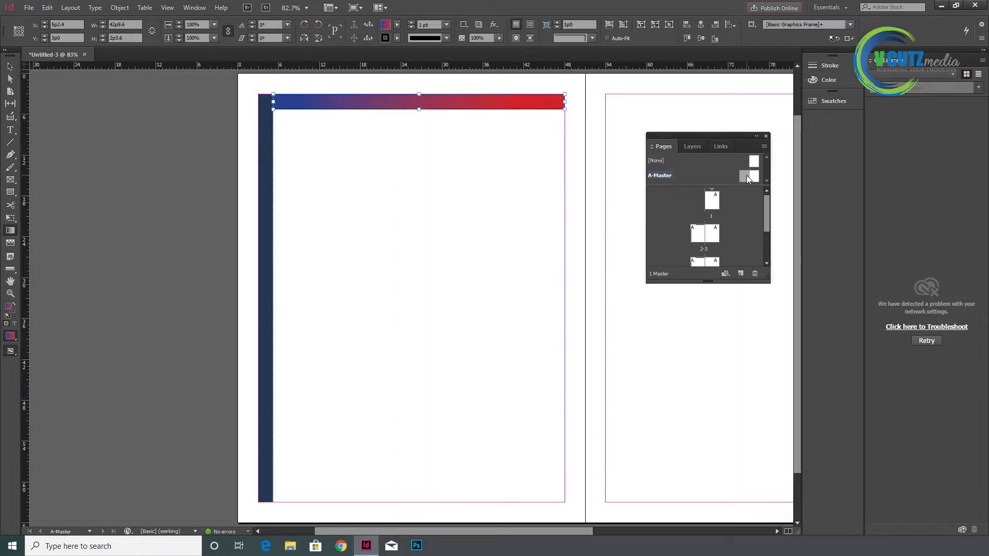
click(10, 66)
click(449, 240)
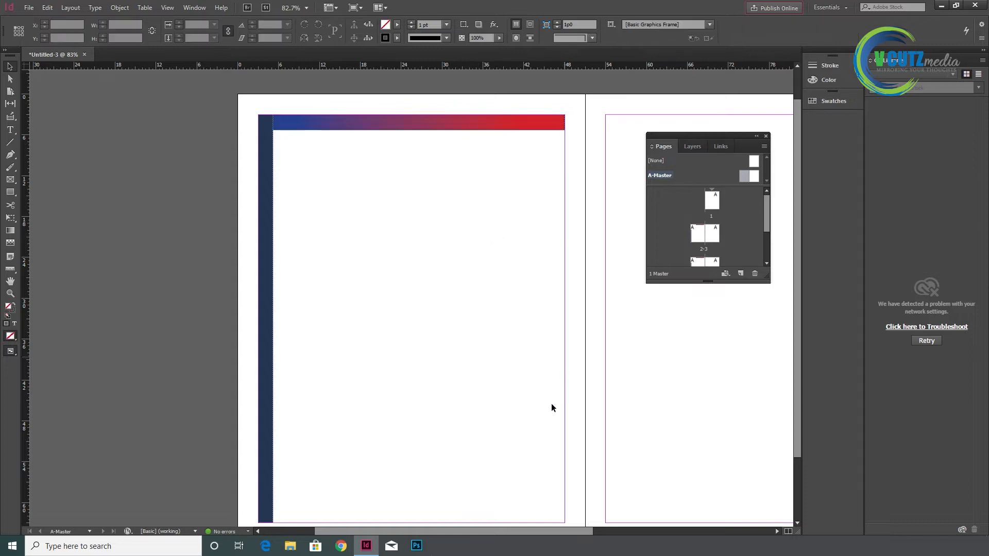
drag(513, 531, 528, 530)
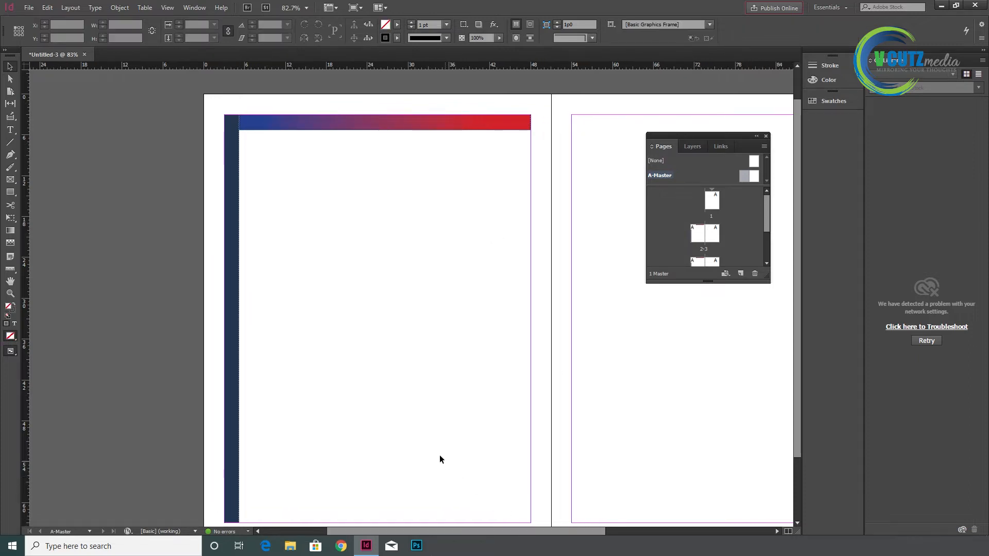
scroll(438, 451, down, 2)
drag(233, 148, 438, 437)
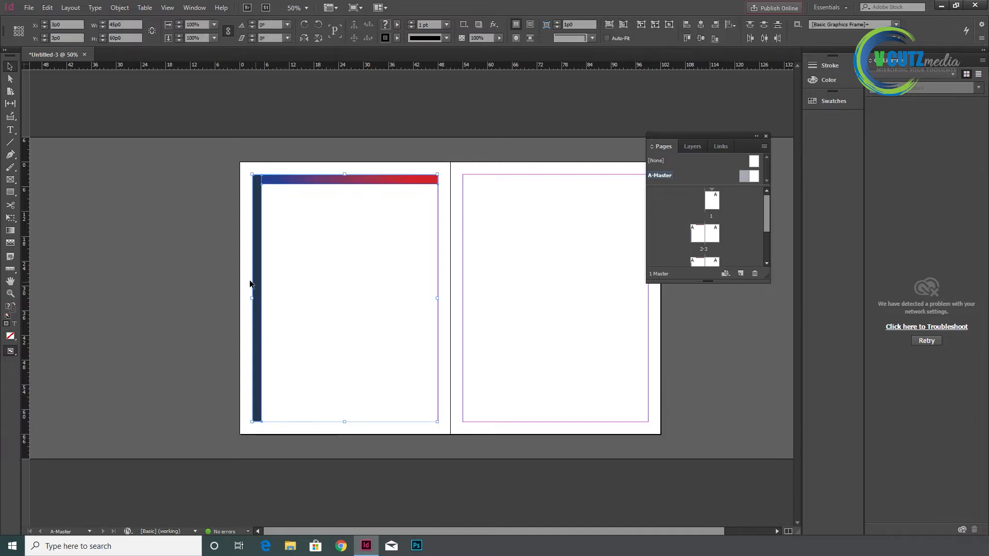
click(445, 293)
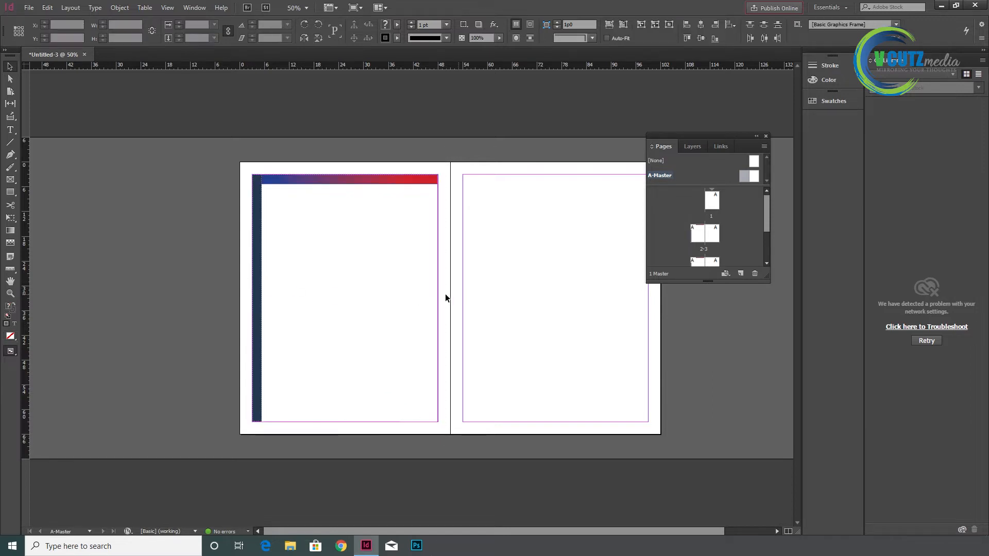
click(252, 269)
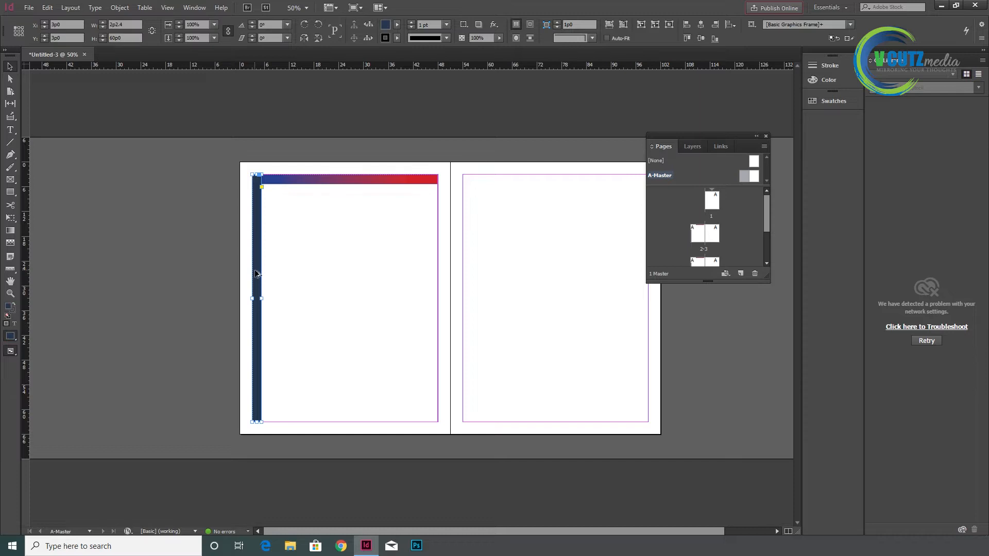
drag(252, 269, 642, 273)
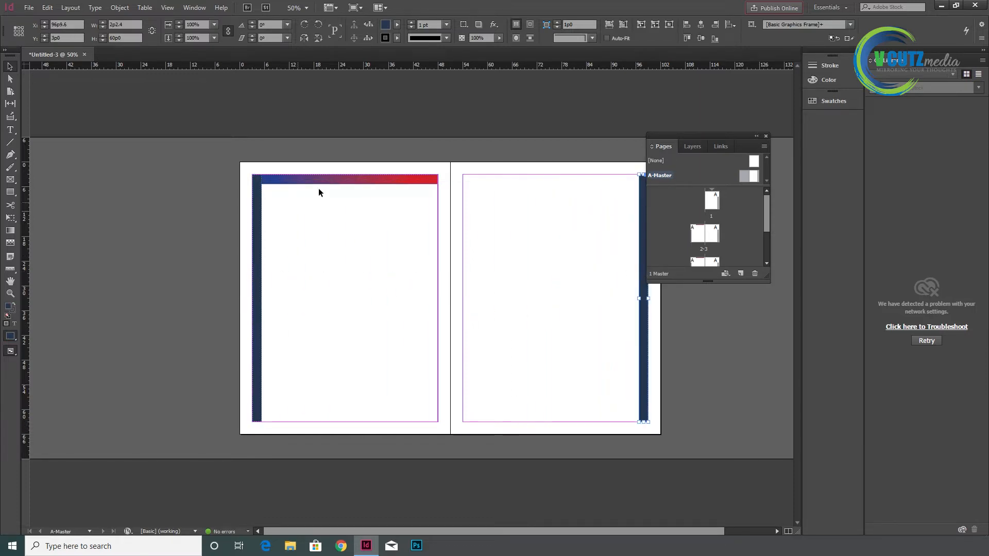
- Copy the gradient top bar to the right page's top margin and reverse the copy's gradient to run from red to blue
click(341, 180)
drag(325, 181, 525, 182)
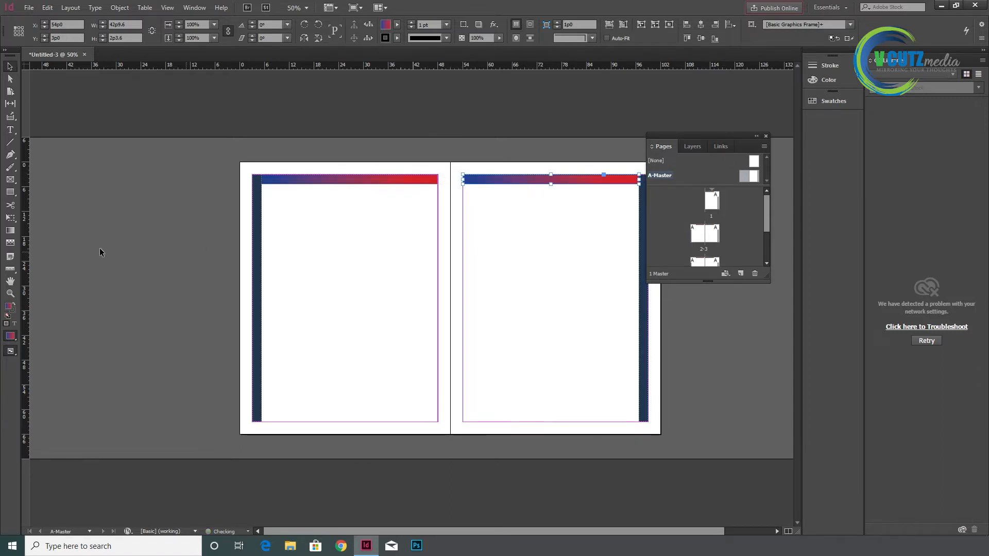
click(11, 230)
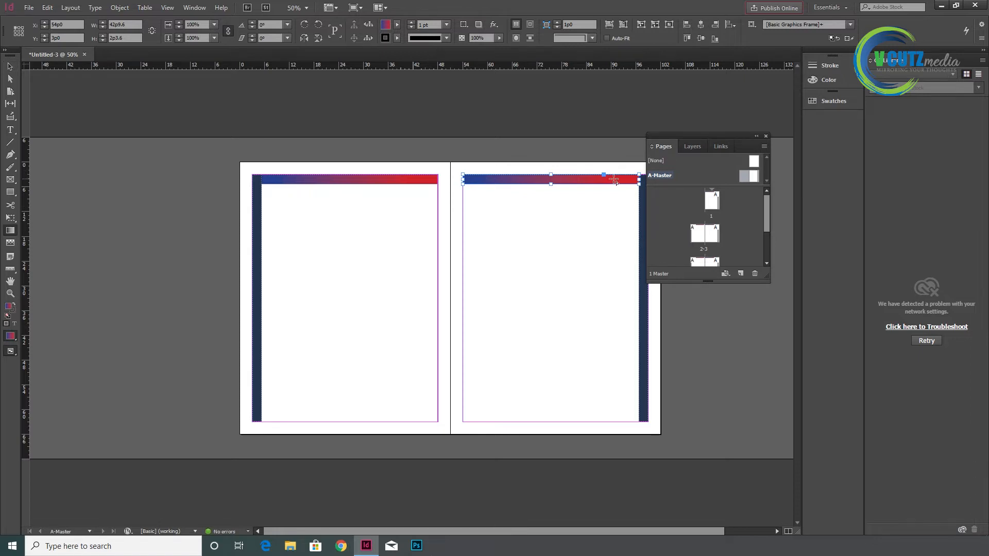
drag(613, 179, 492, 187)
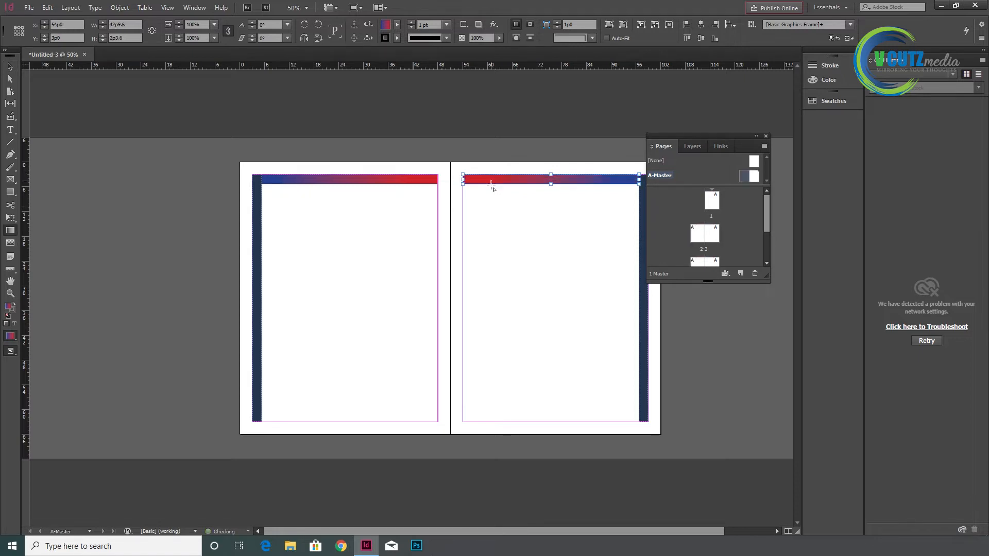
click(10, 66)
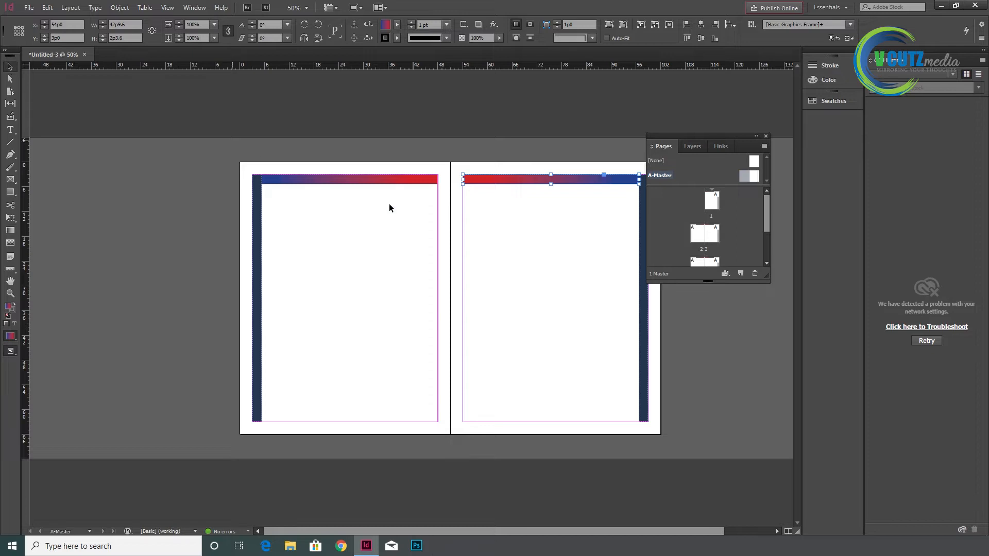
click(384, 236)
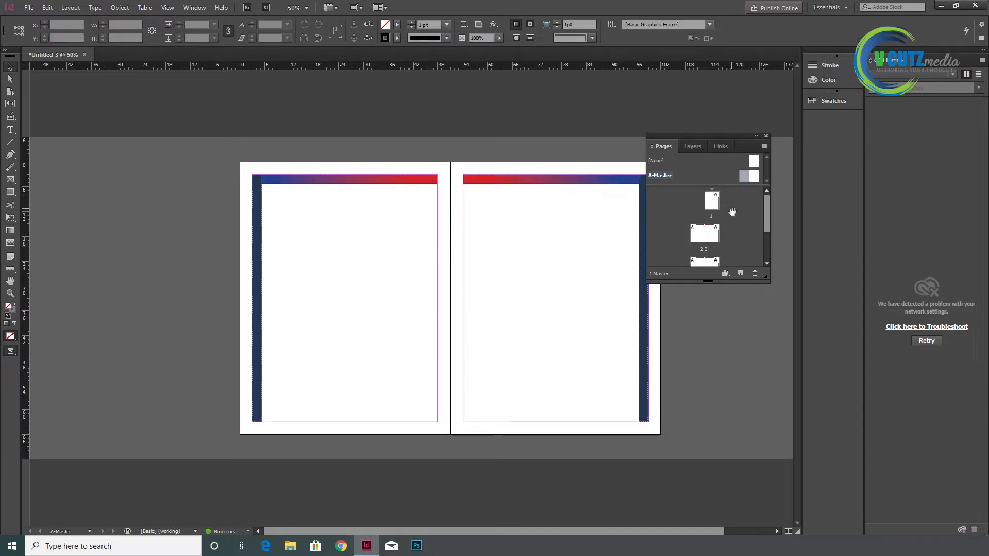
- Examine the document pages from page 1 through spread 4-5 for the A-Master border design
double_click(713, 202)
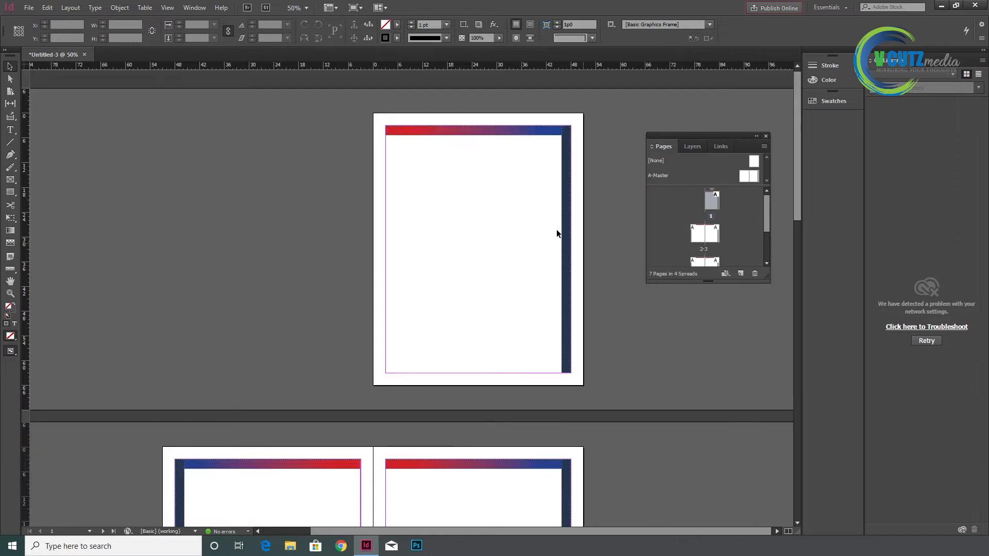
scroll(605, 219, down, 2)
scroll(573, 242, up, 2)
scroll(518, 170, down, 2)
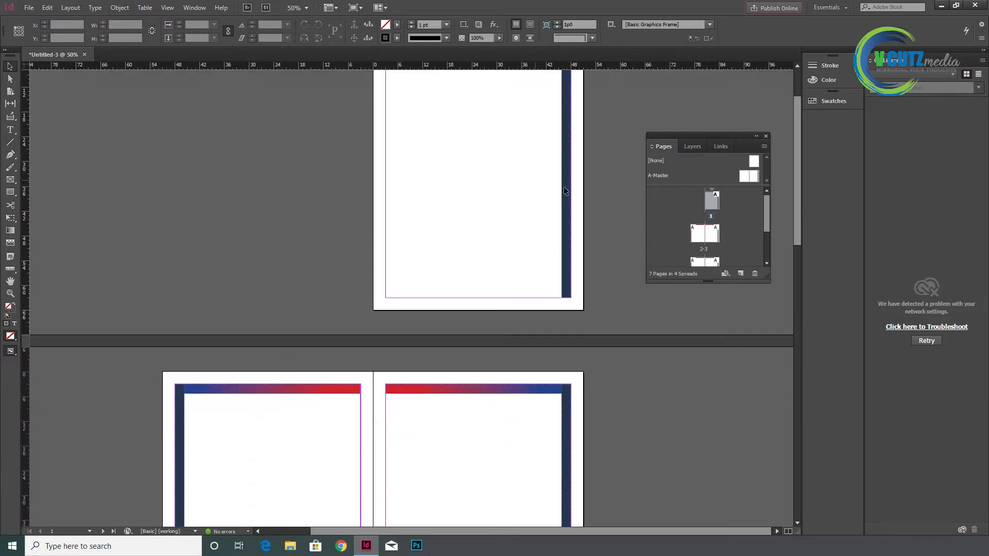
scroll(570, 259, down, 8)
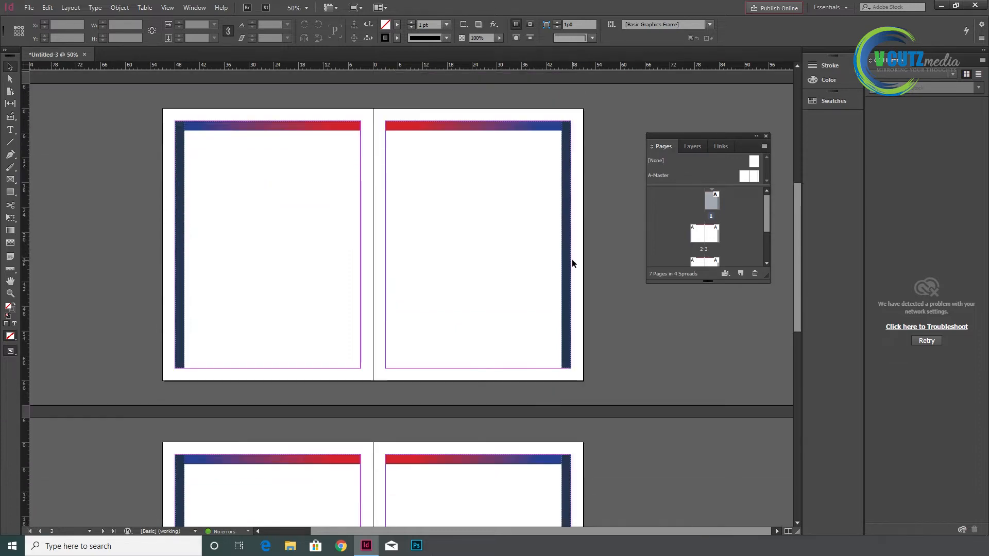
scroll(571, 262, down, 6)
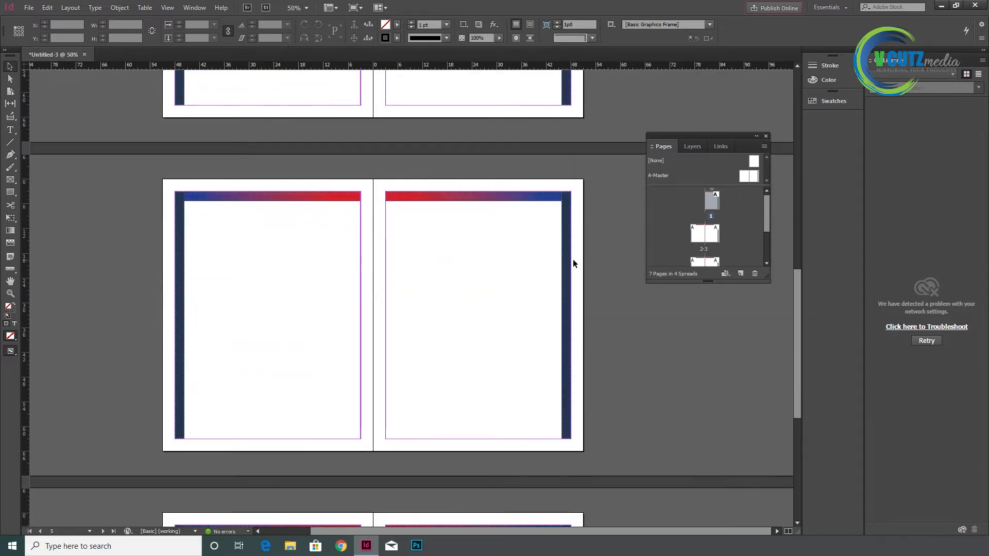
scroll(572, 258, down, 1)
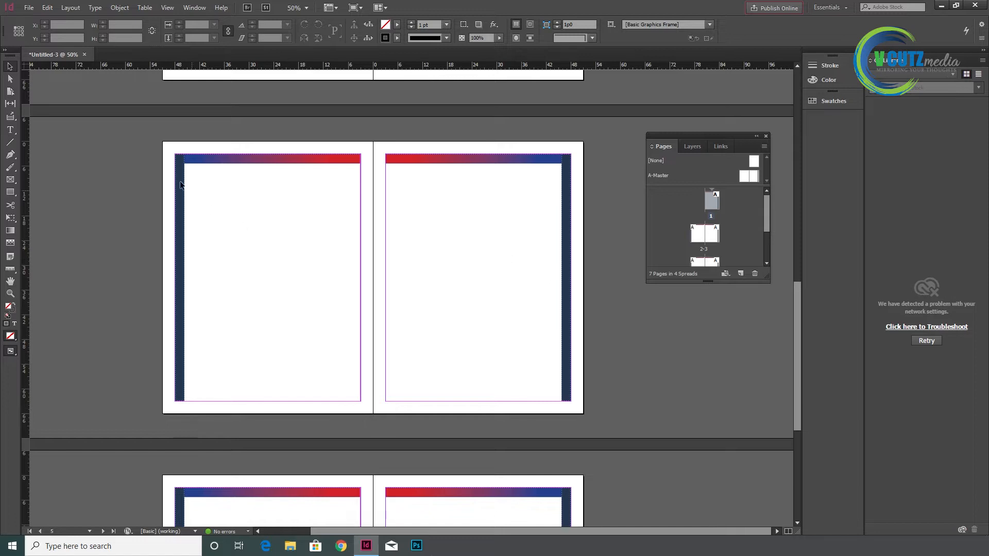
click(259, 211)
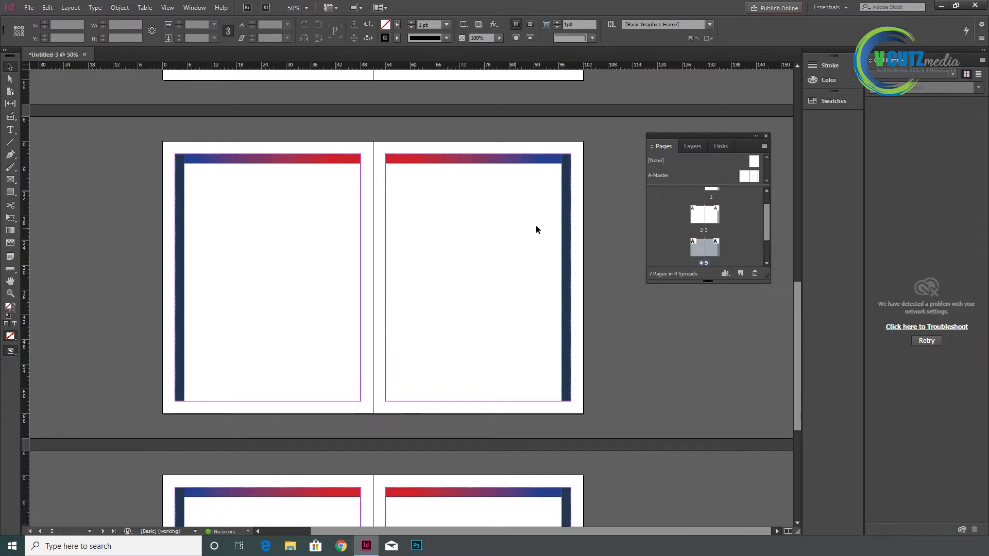
- Apply the [None] master to spread 4-5 and compare it with the other pages
scroll(721, 246, down, 2)
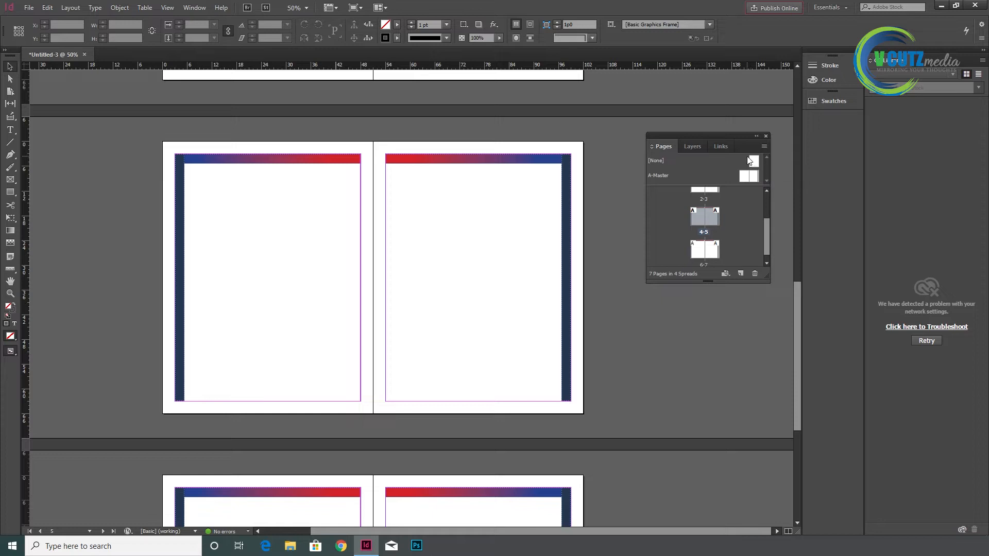
drag(755, 163, 714, 219)
scroll(483, 249, down, 3)
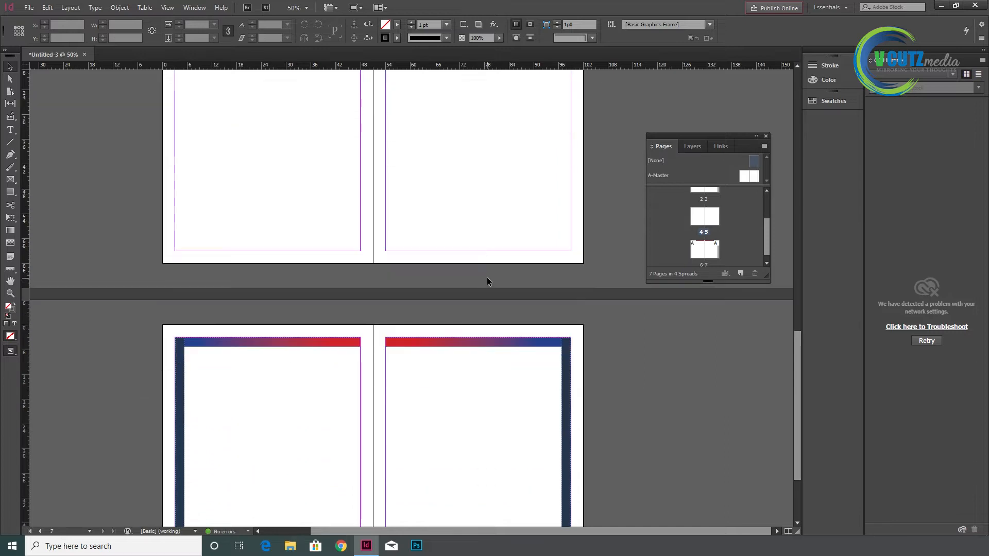
scroll(487, 277, up, 12)
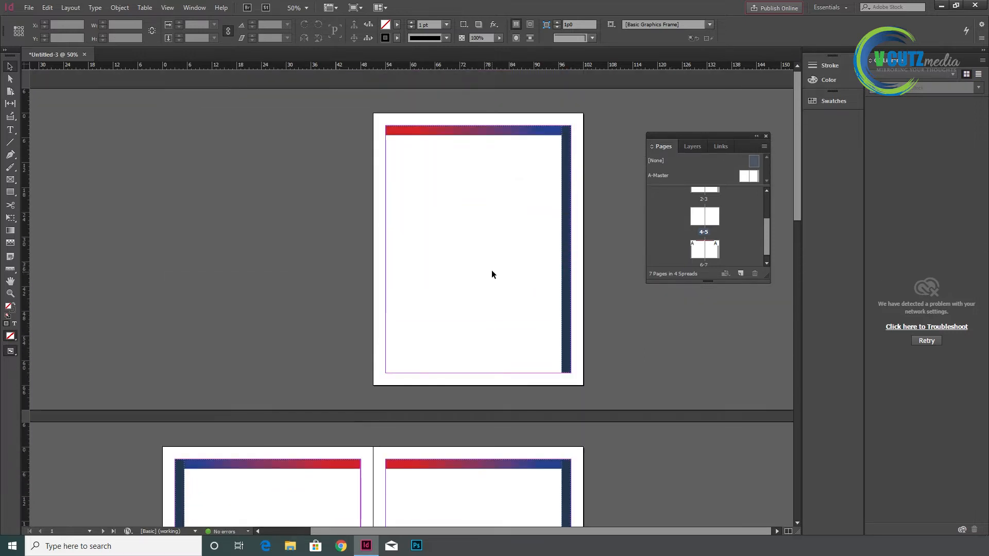
scroll(492, 275, down, 12)
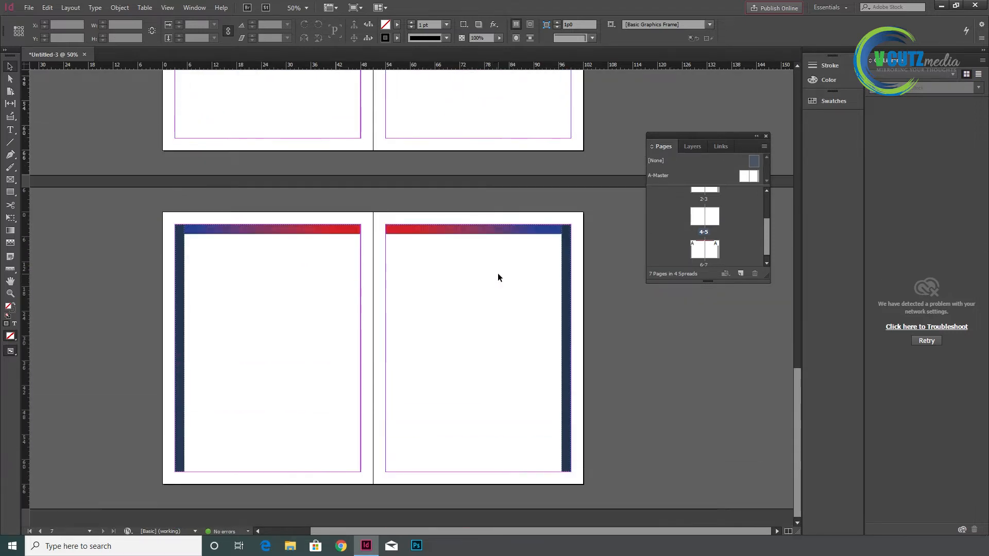
- Create a two-page Letter master spread with prefix B and name Master, based on [None]
right_click(661, 179)
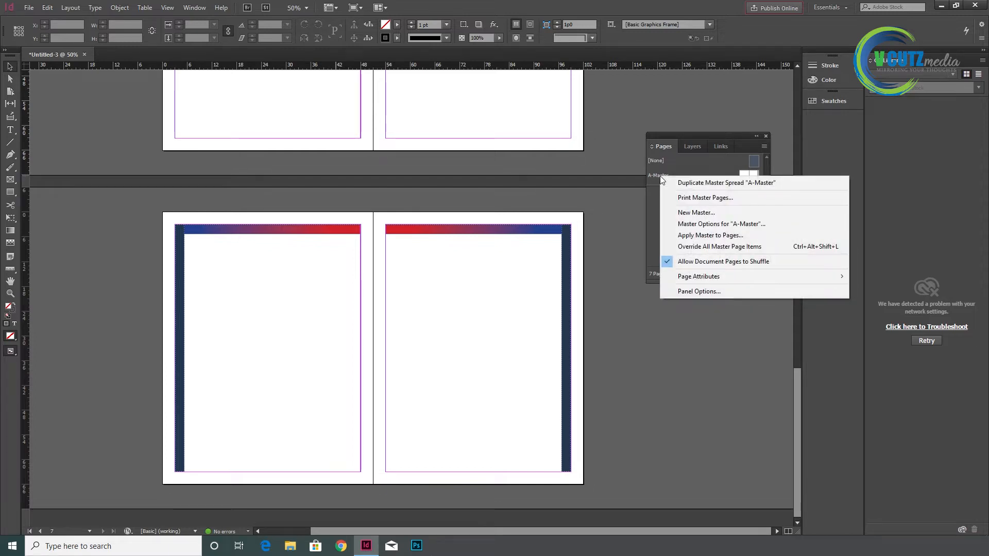
click(695, 212)
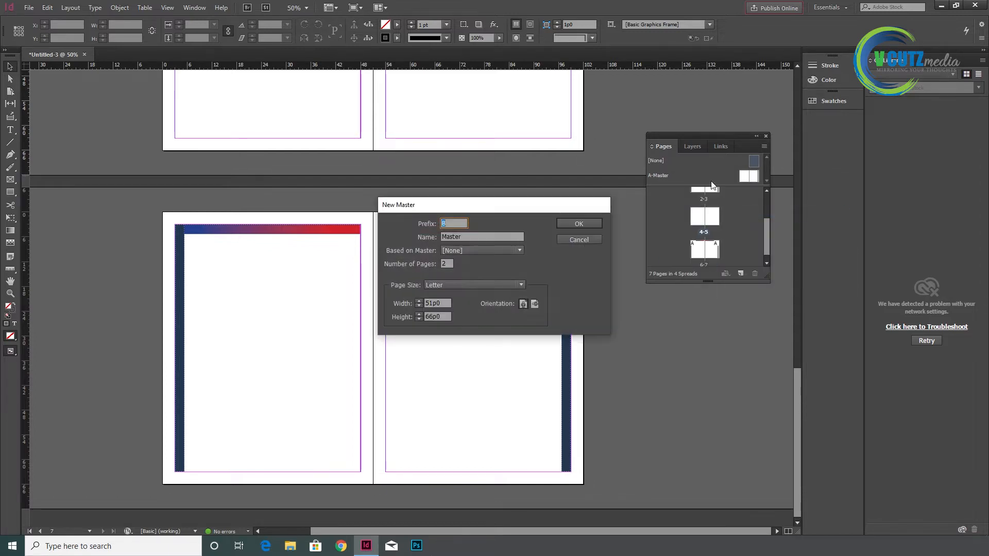
click(578, 224)
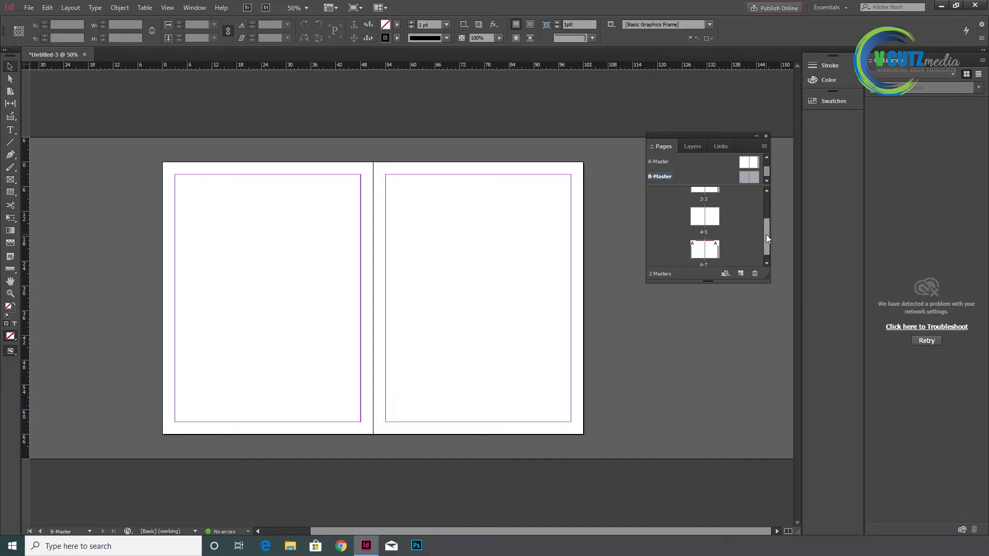
- Apply the A-Master pages to pages 4 and 5 of the document
drag(766, 234, 768, 205)
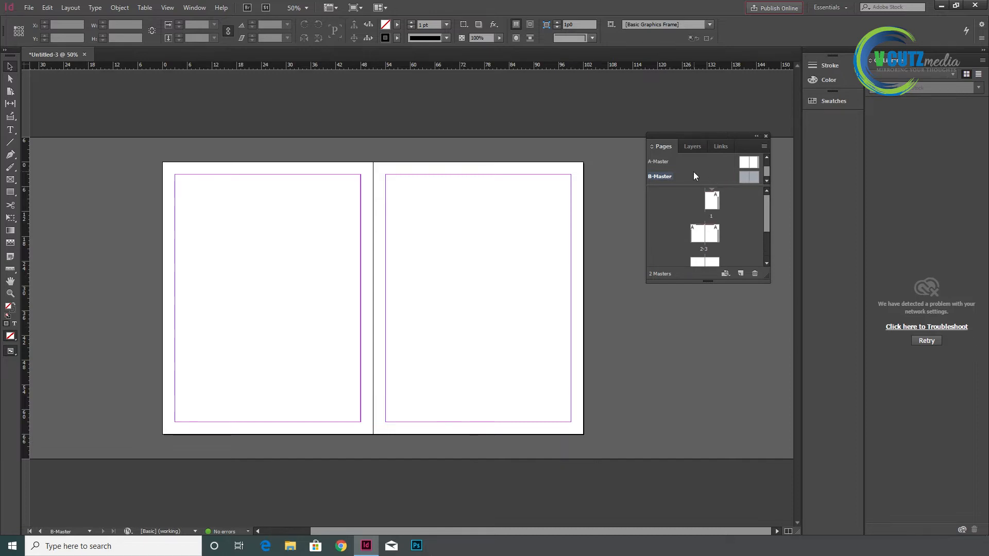
scroll(705, 227, down, 3)
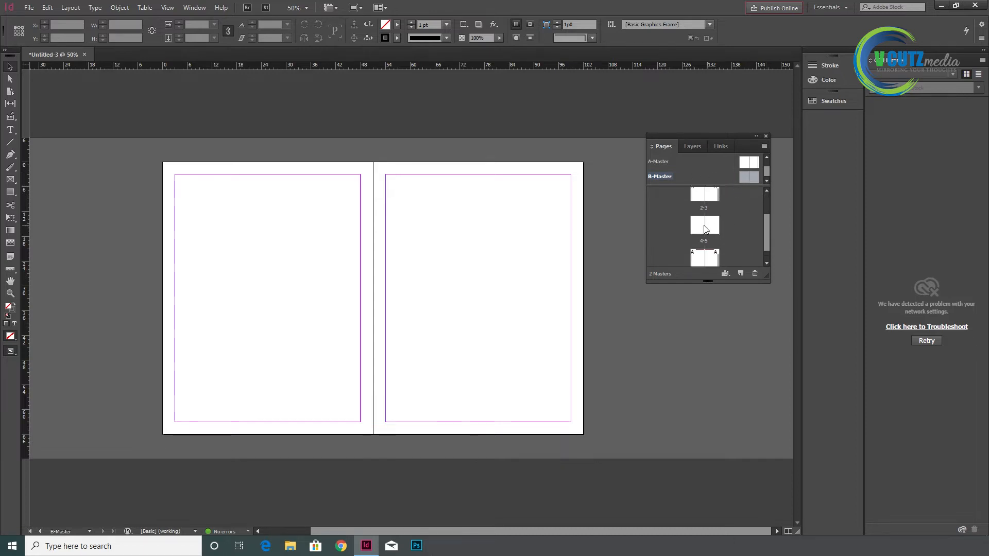
click(704, 227)
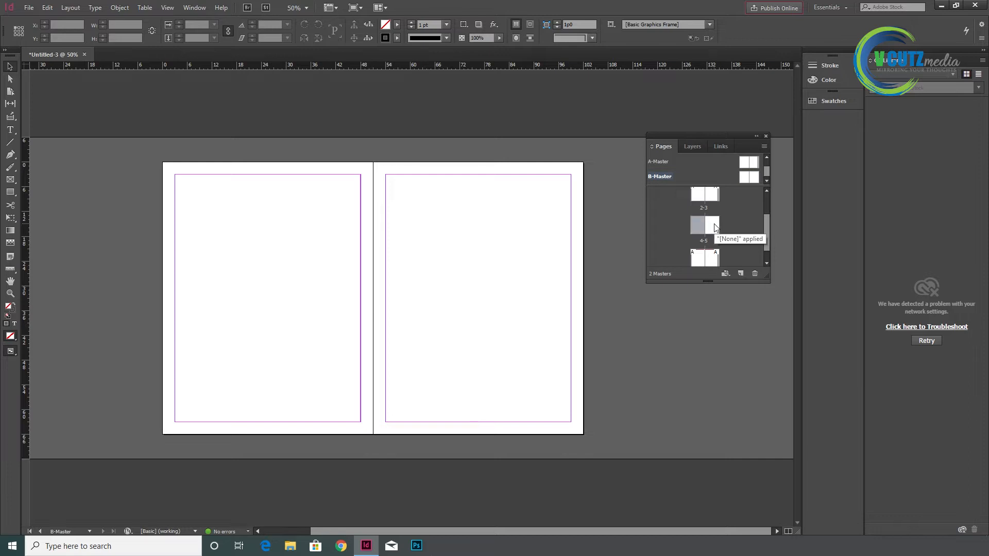
drag(747, 163, 699, 232)
drag(754, 165, 717, 226)
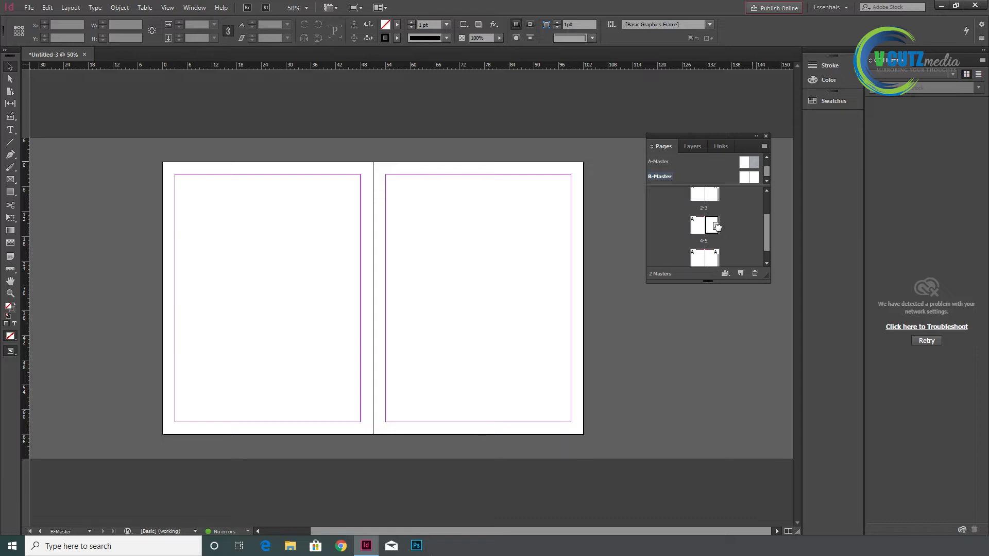
- Draw an ellipse about 21p0 wide and 21p7.5 high near the middle of B-Master's left page
double_click(745, 178)
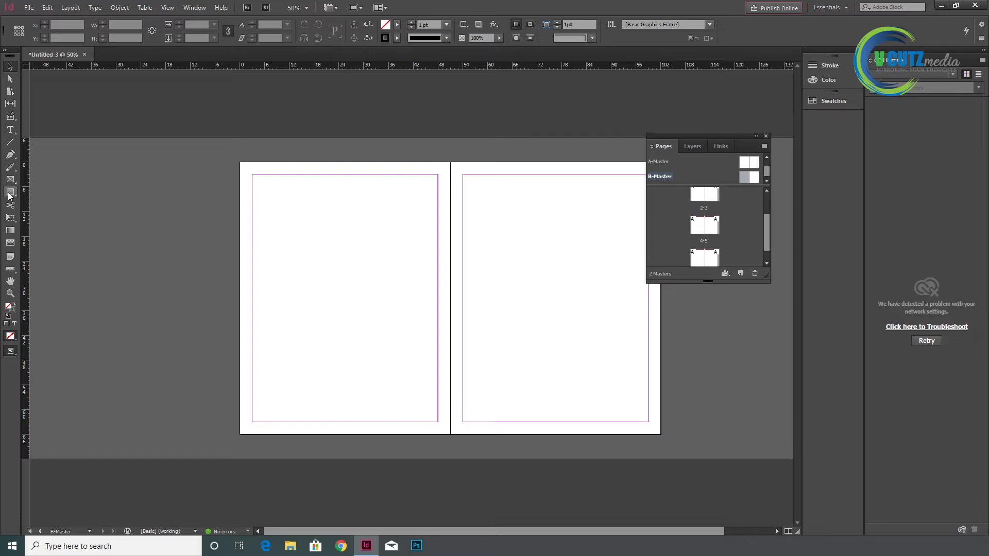
drag(11, 192, 48, 205)
drag(308, 236, 394, 324)
click(10, 230)
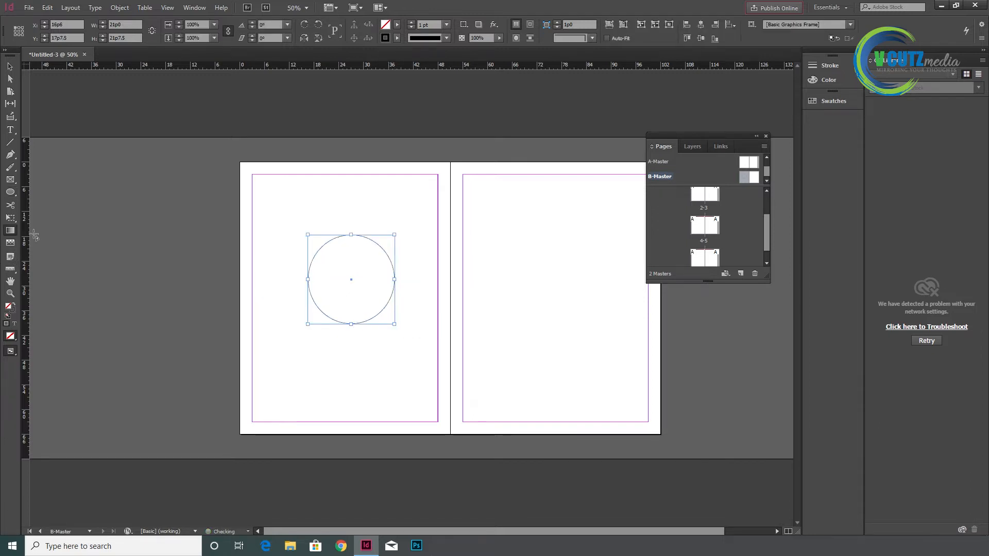
- Fill B-Master's ellipse with a horizontal blue-to-red gradient and place a copy of it on the right page
drag(346, 286, 393, 247)
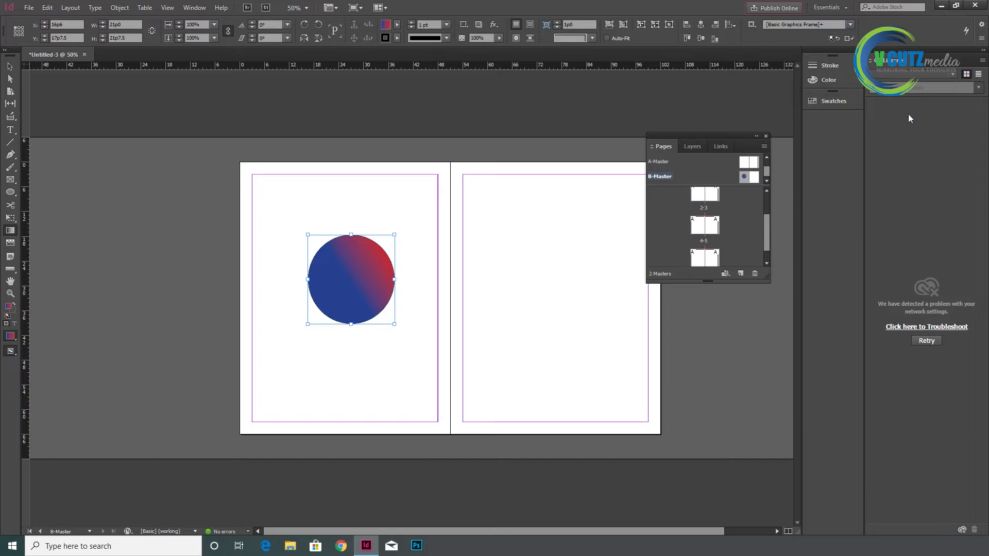
drag(323, 276, 387, 277)
key(v)
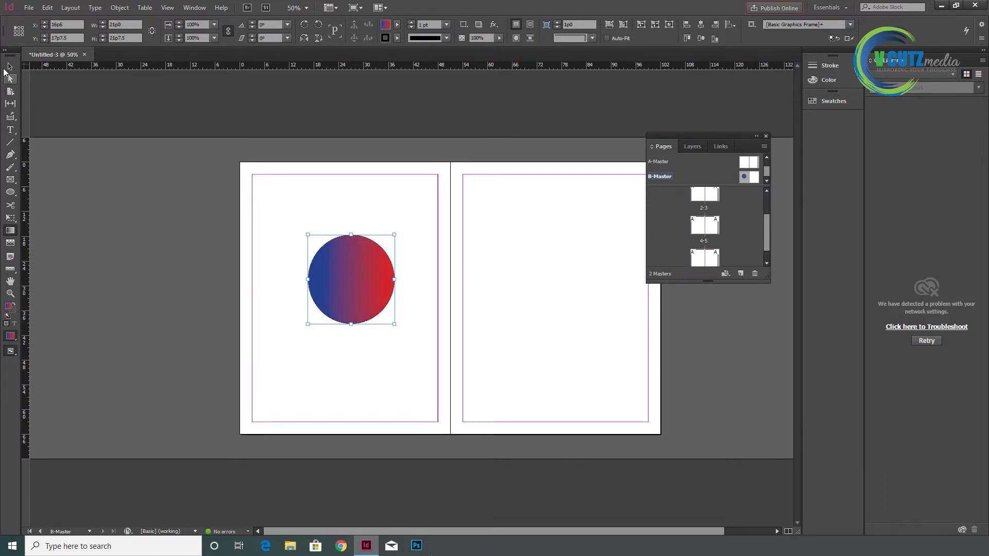
drag(348, 279, 569, 281)
click(561, 362)
- Review the document spreads from page 1 onward to check the master artwork on them
scroll(734, 218, up, 2)
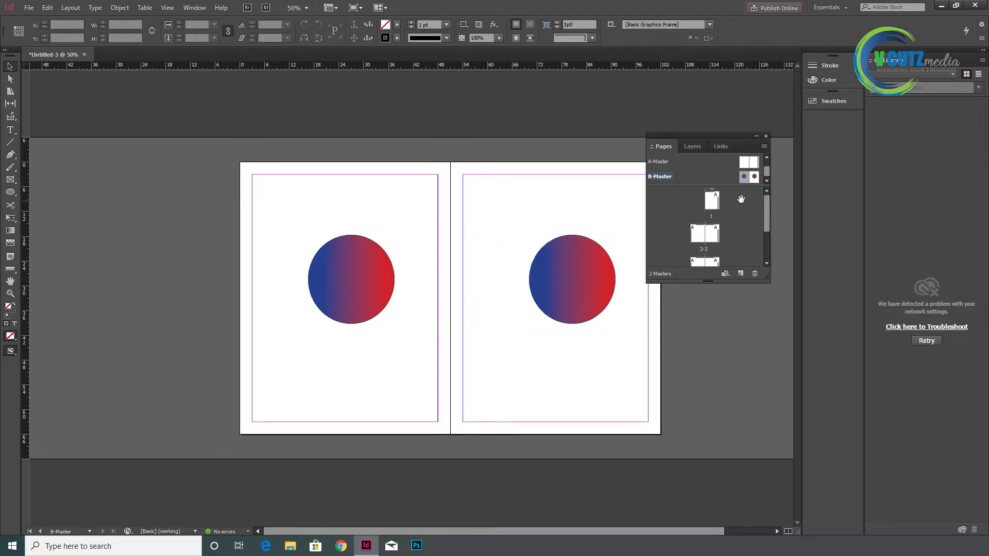
double_click(712, 199)
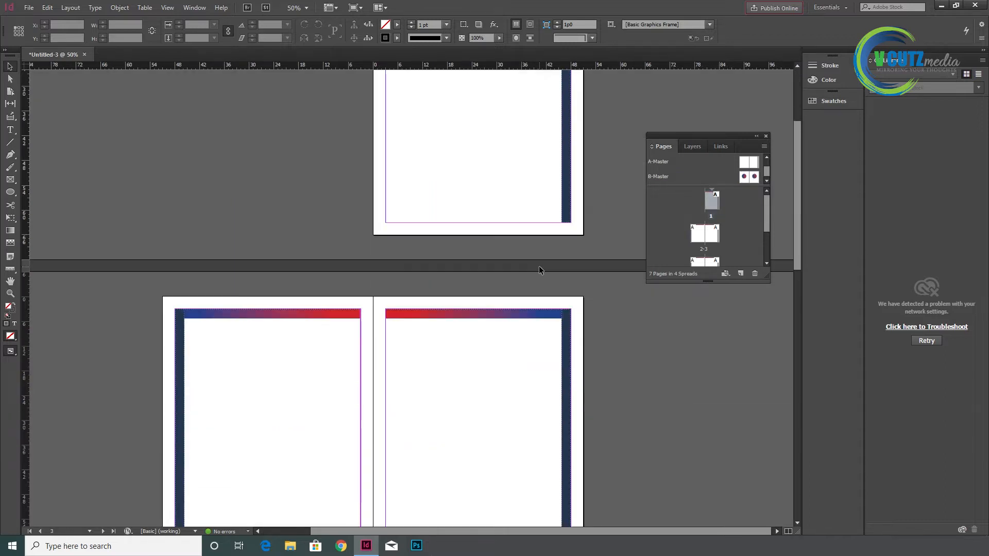
scroll(538, 266, down, 10)
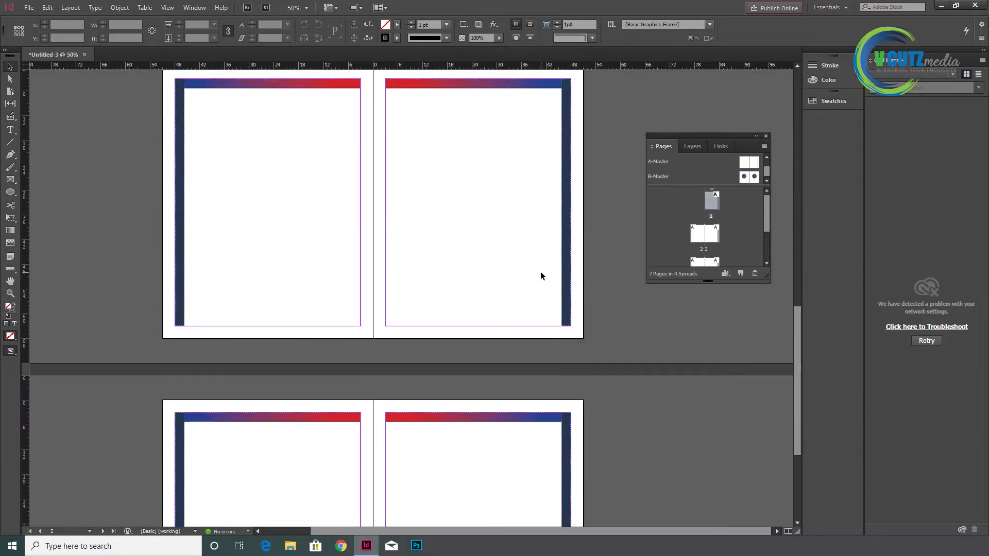
scroll(541, 274, down, 1)
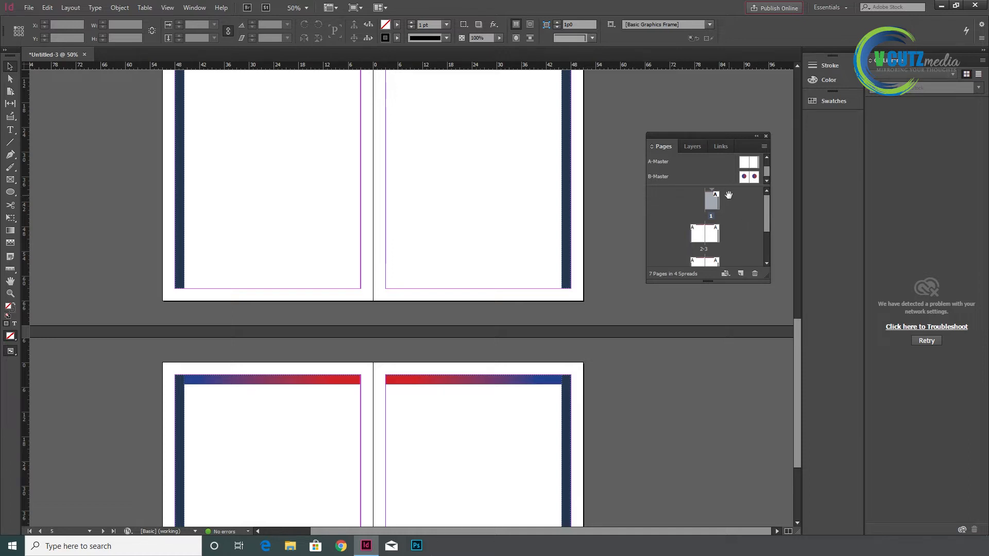
scroll(511, 209, down, 3)
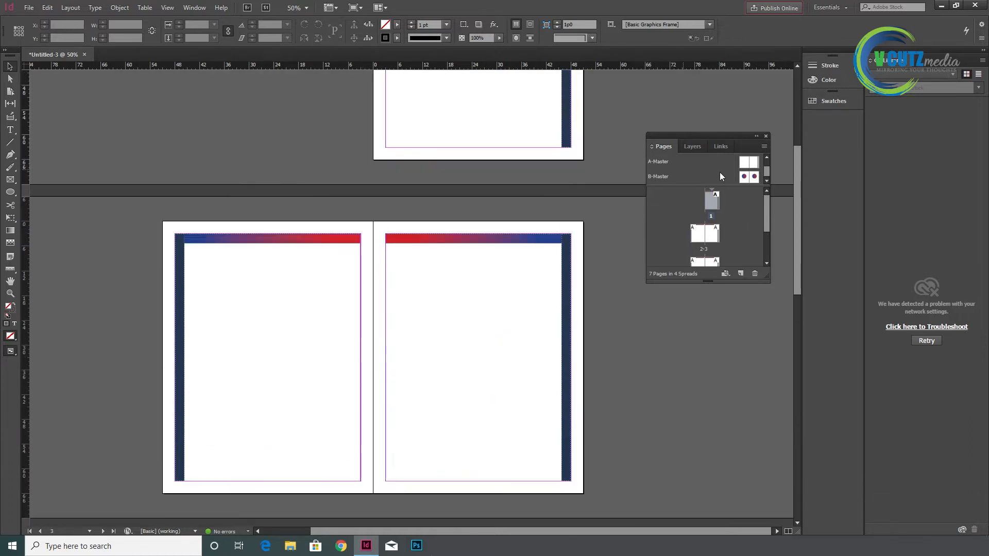
click(746, 177)
double_click(746, 177)
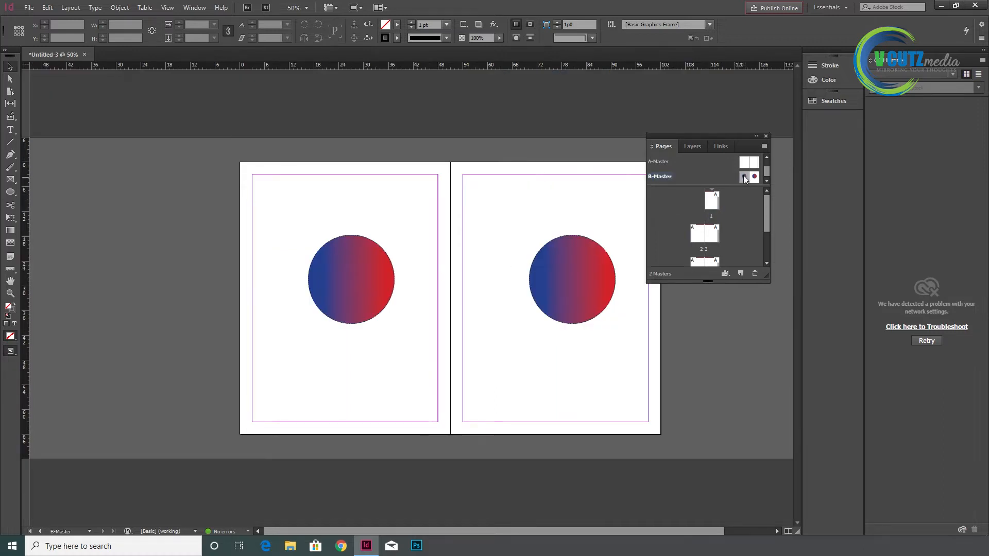
right_click(743, 177)
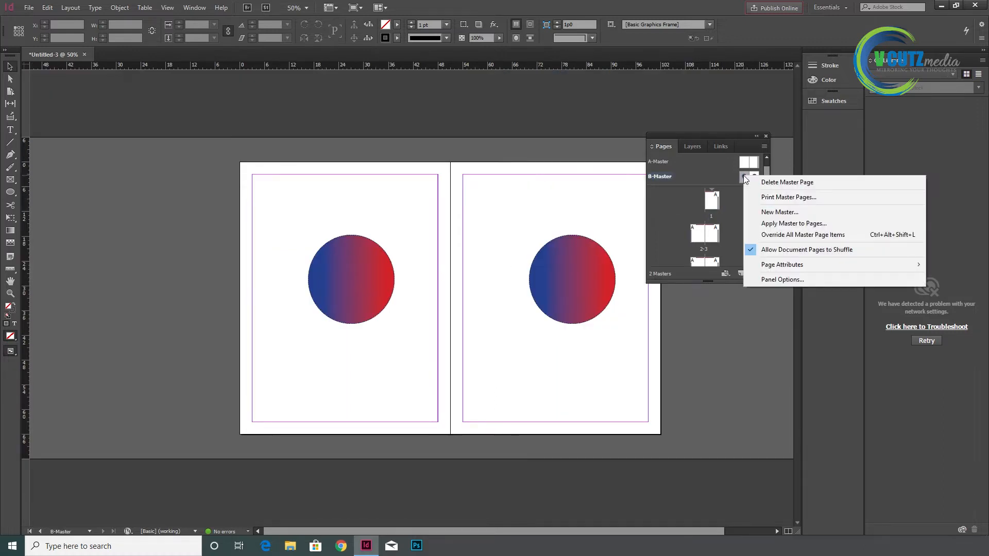
click(784, 225)
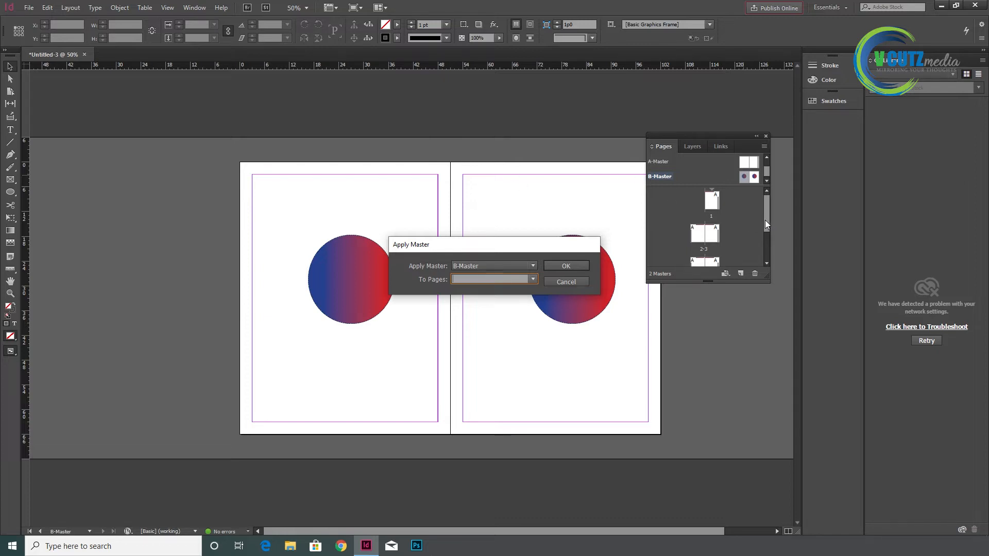
click(550, 282)
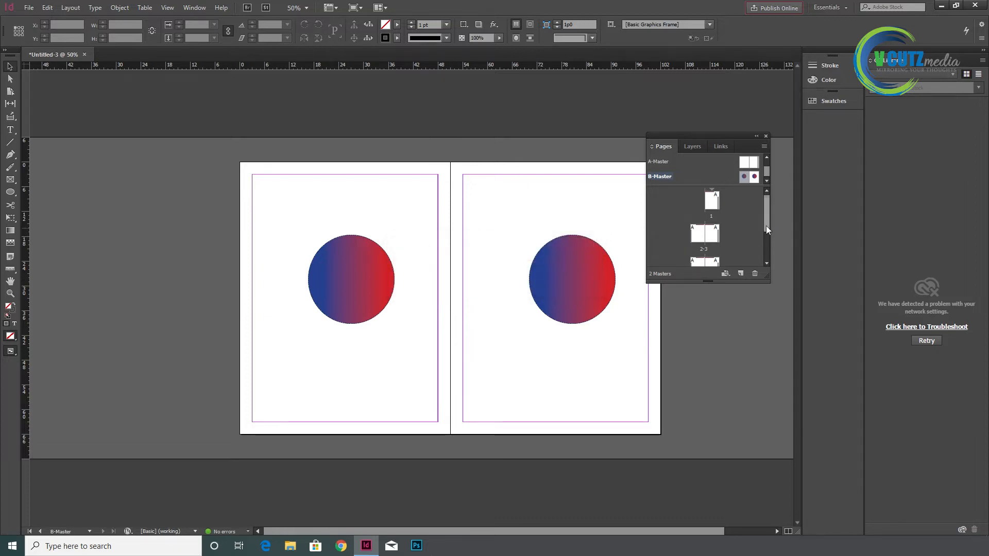
drag(767, 223, 765, 203)
- Apply B-Master to pages 4-7 of the document
right_click(744, 175)
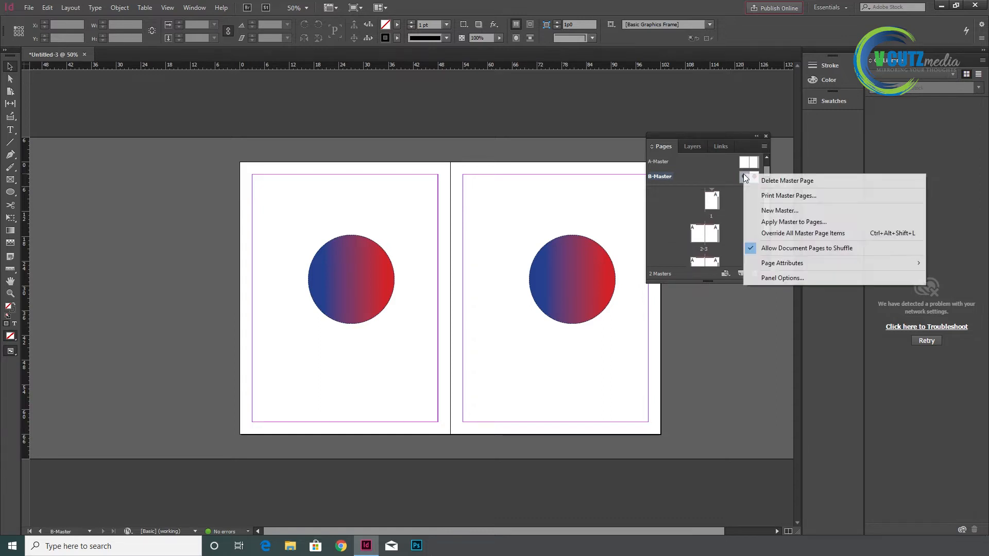
click(795, 224)
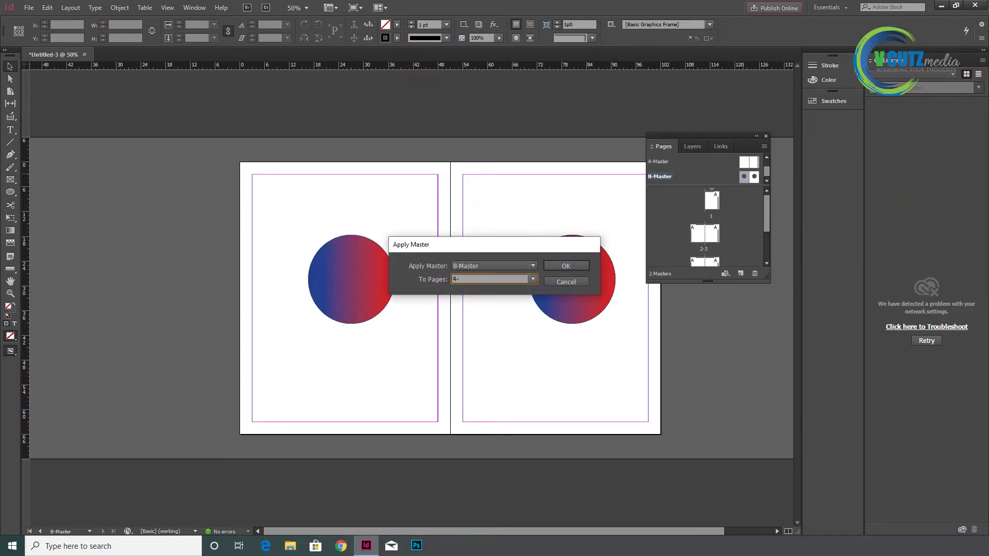
click(561, 265)
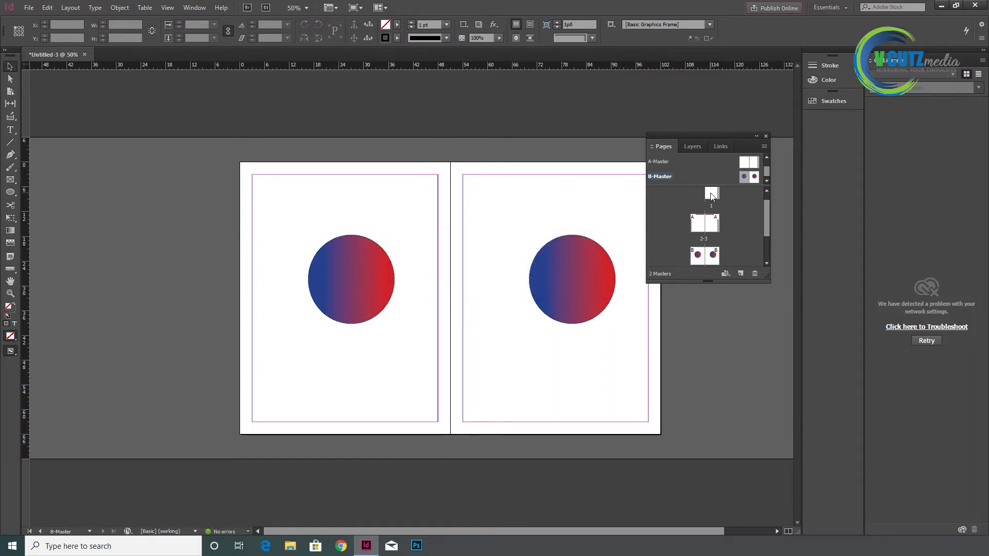
- Look through all spreads from page 1 to pages 6-7 to compare the A-Master and B-Master artwork
double_click(711, 196)
scroll(544, 208, down, 2)
scroll(545, 208, up, 2)
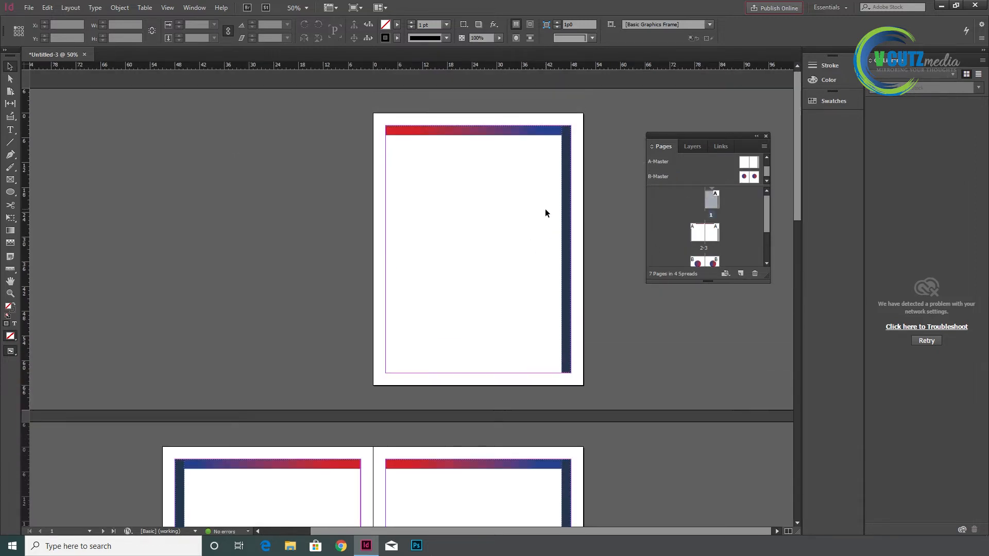
scroll(544, 209, down, 5)
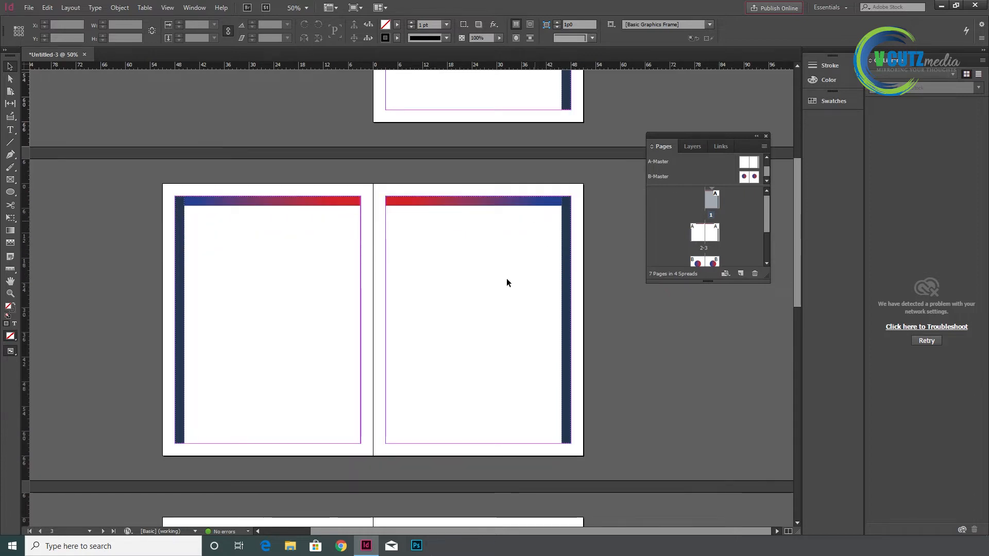
scroll(507, 282, down, 12)
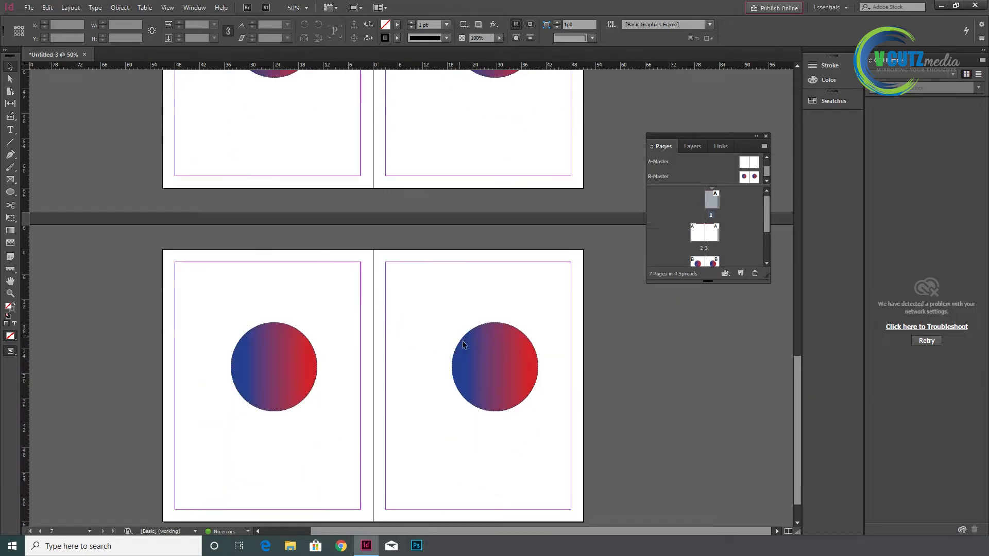
scroll(471, 336, down, 1)
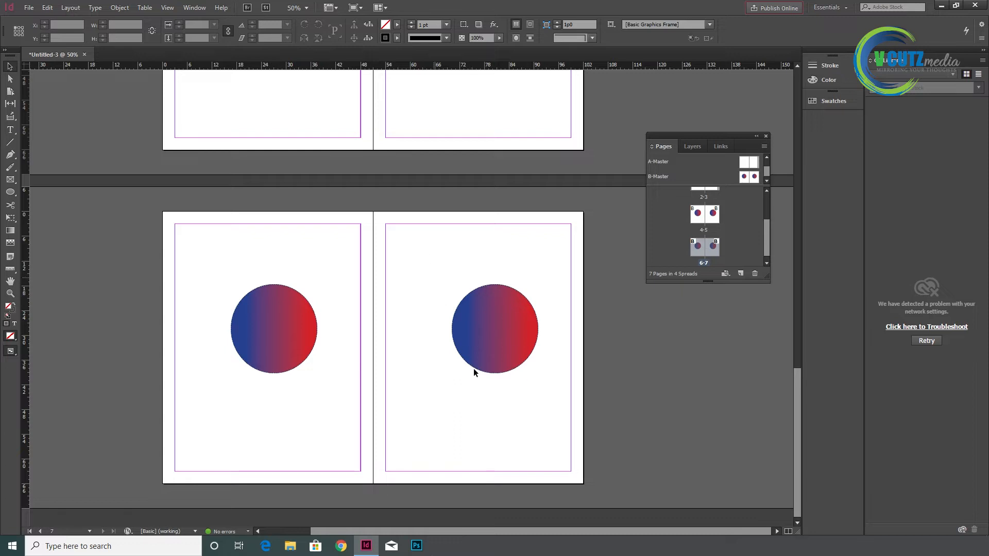
- Delete both gradient circles from the B-Master spread
double_click(745, 176)
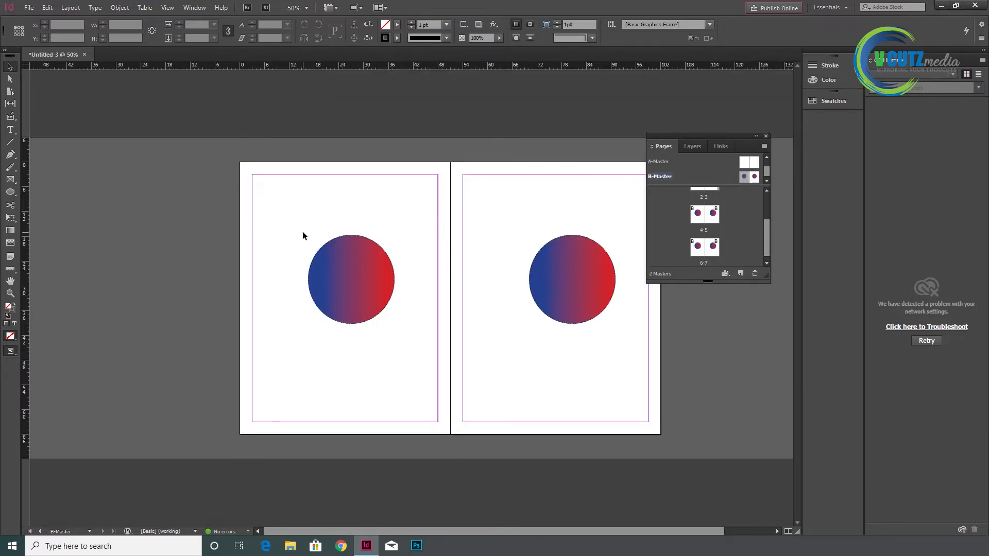
drag(302, 233, 651, 329)
key(Delete)
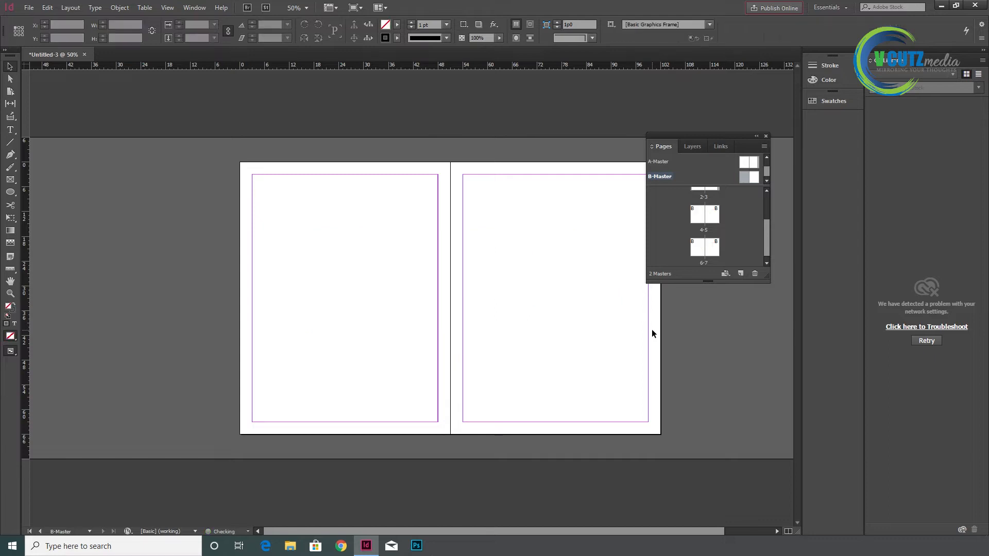
- Delete the B-Master spread even though it is applied to document pages
right_click(659, 176)
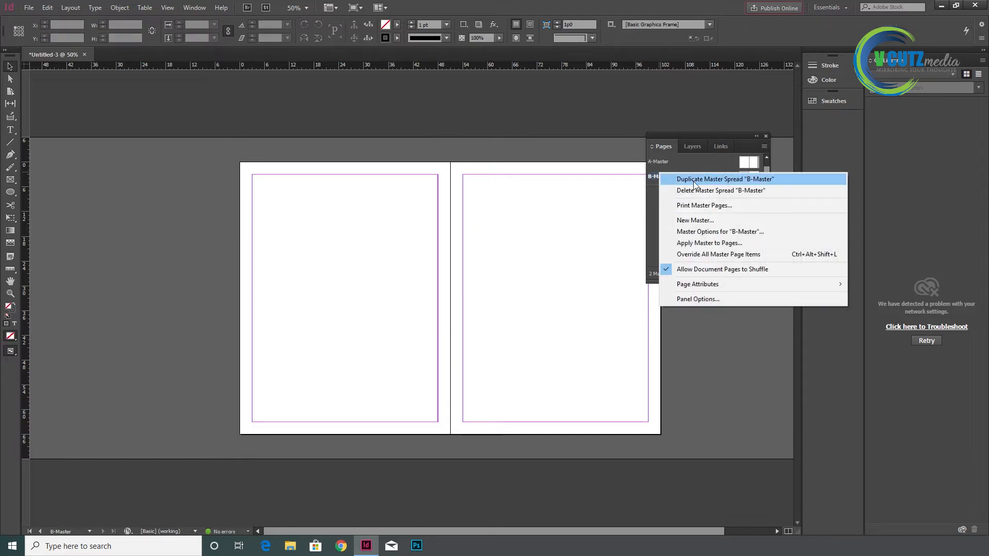
click(730, 190)
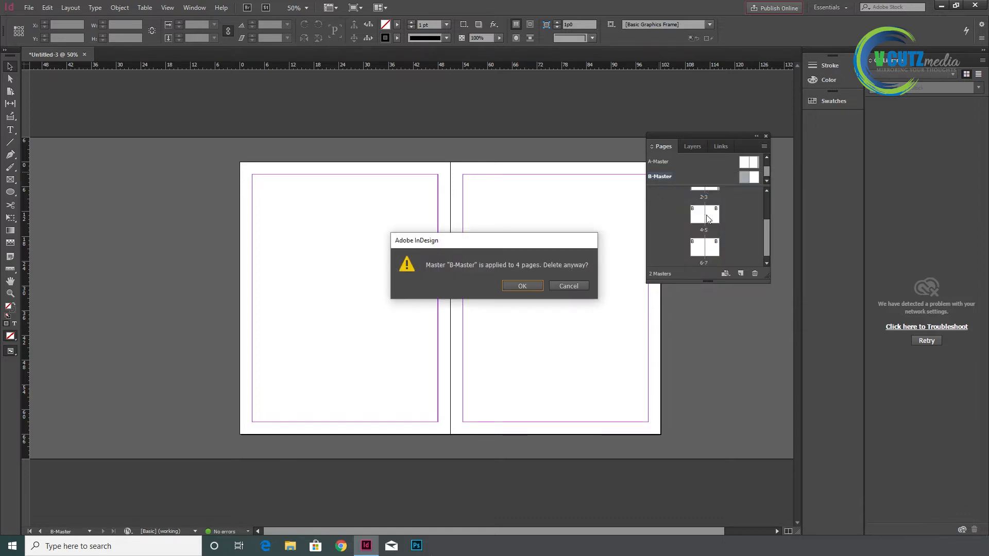
click(539, 284)
- Apply A-Master to page 4 and add A-Master pages so that the document runs to page 9
scroll(726, 238, up, 2)
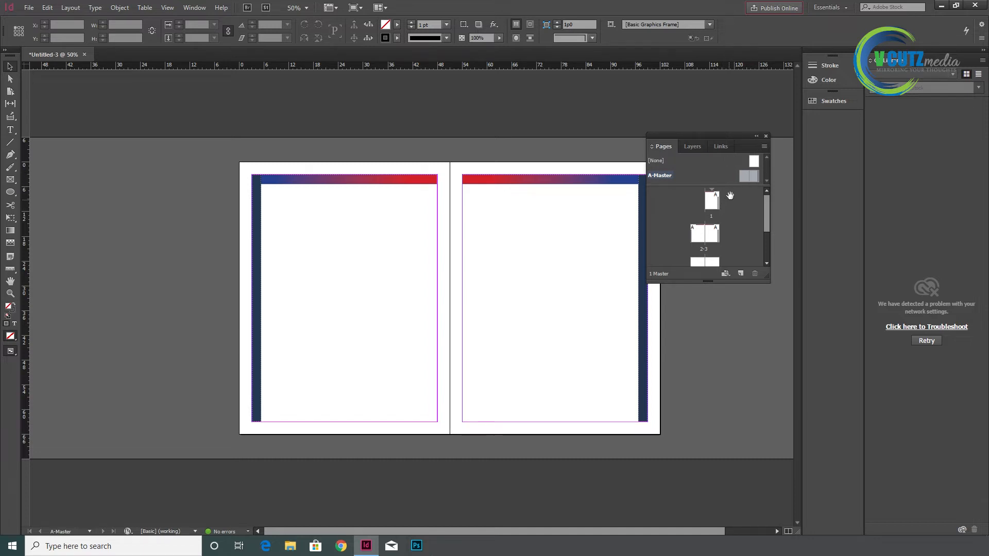
drag(743, 178, 699, 262)
scroll(704, 252, down, 2)
scroll(709, 244, down, 1)
drag(754, 179, 721, 222)
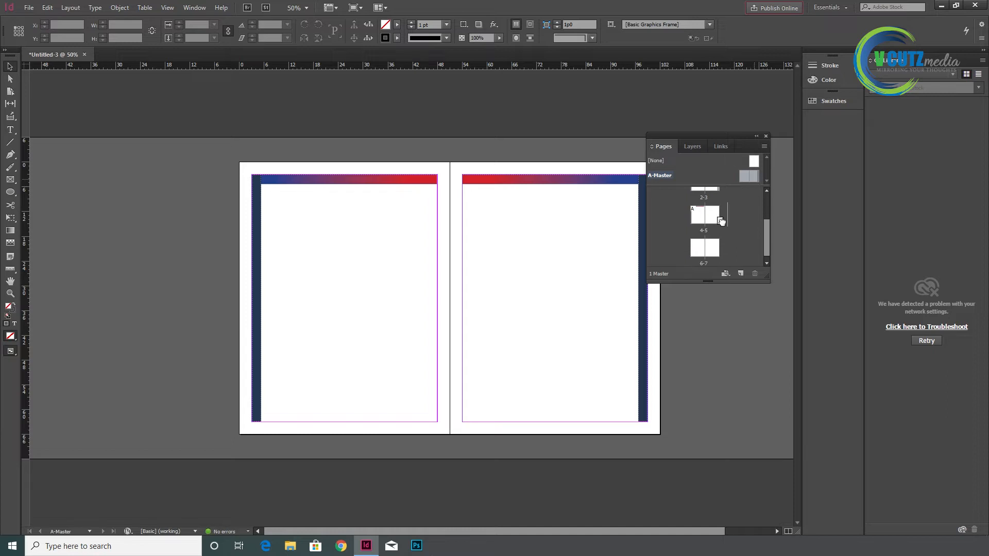
drag(740, 187, 697, 249)
scroll(741, 207, down, 1)
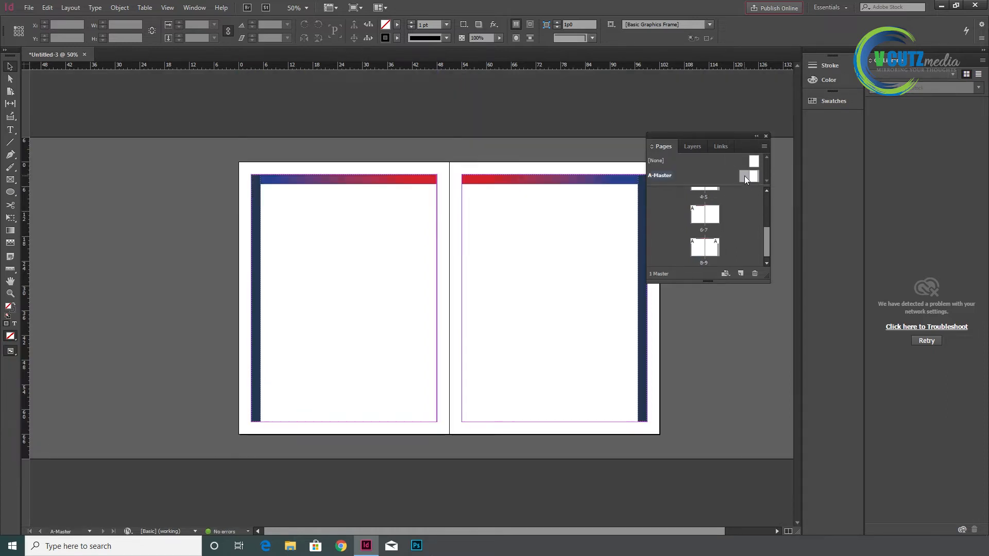
- Delete all the border bars from both pages of the A-Master spread
drag(249, 170, 643, 422)
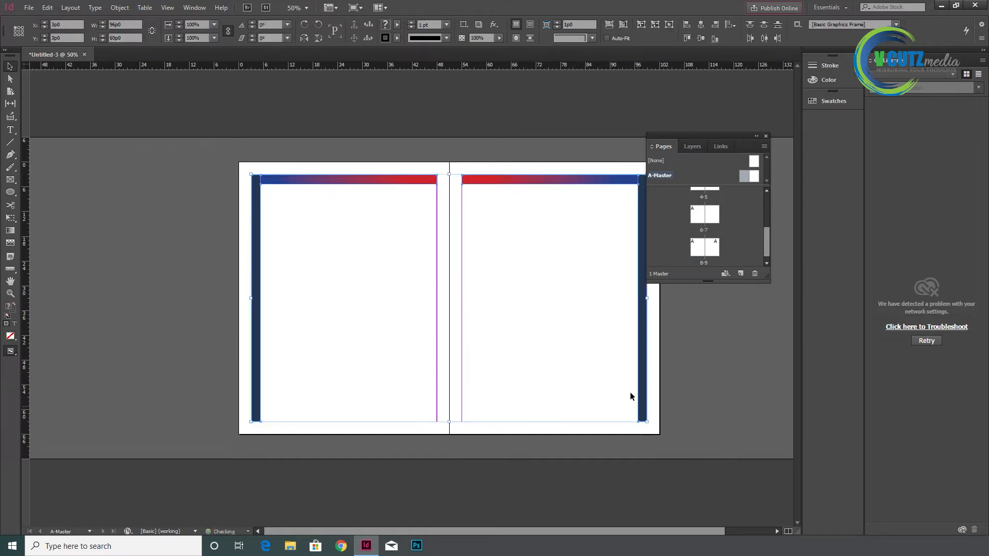
key(Delete)
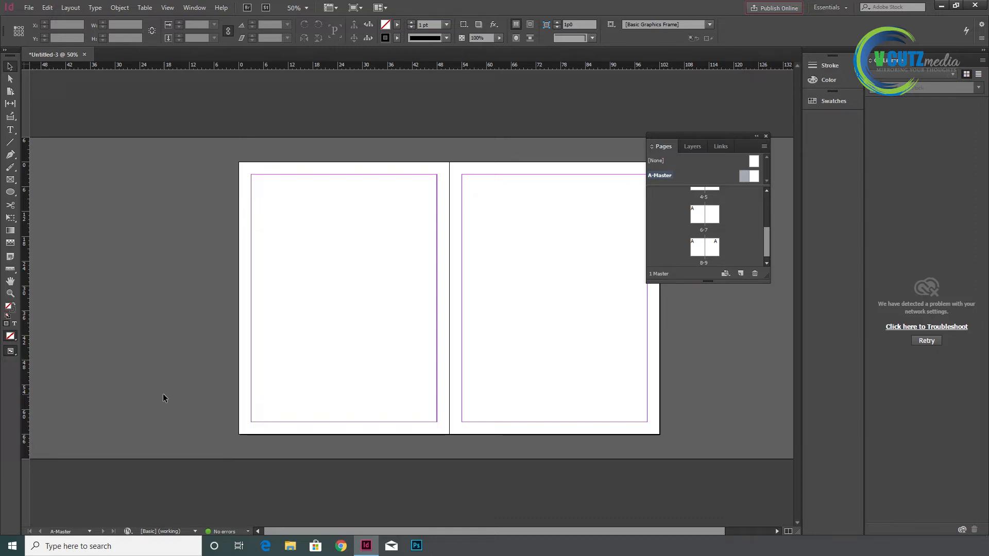
- Draw a text frame about 8p9 by 6p10.5 near the bottom of A-Master's left page and insert a Current Page Number marker
click(10, 130)
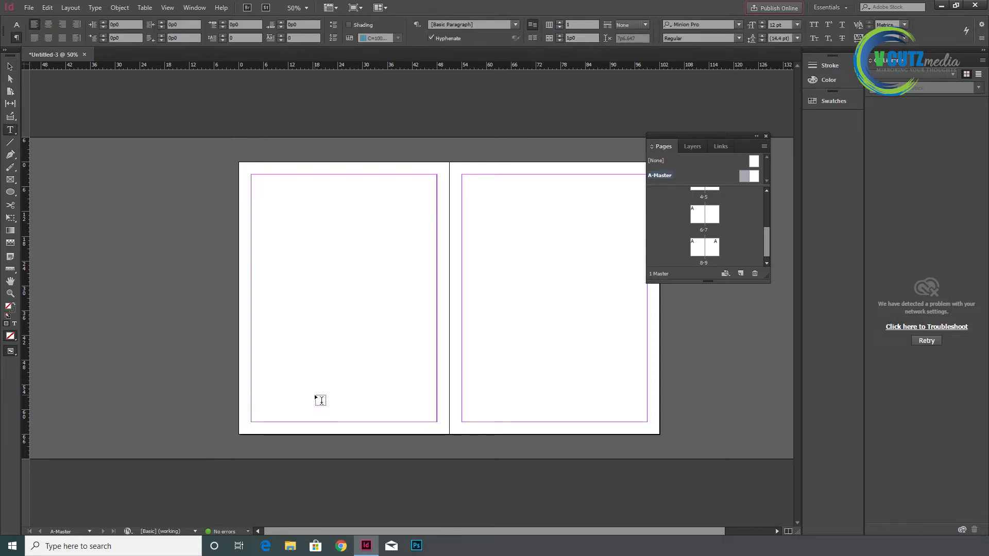
drag(311, 393, 346, 422)
right_click(327, 411)
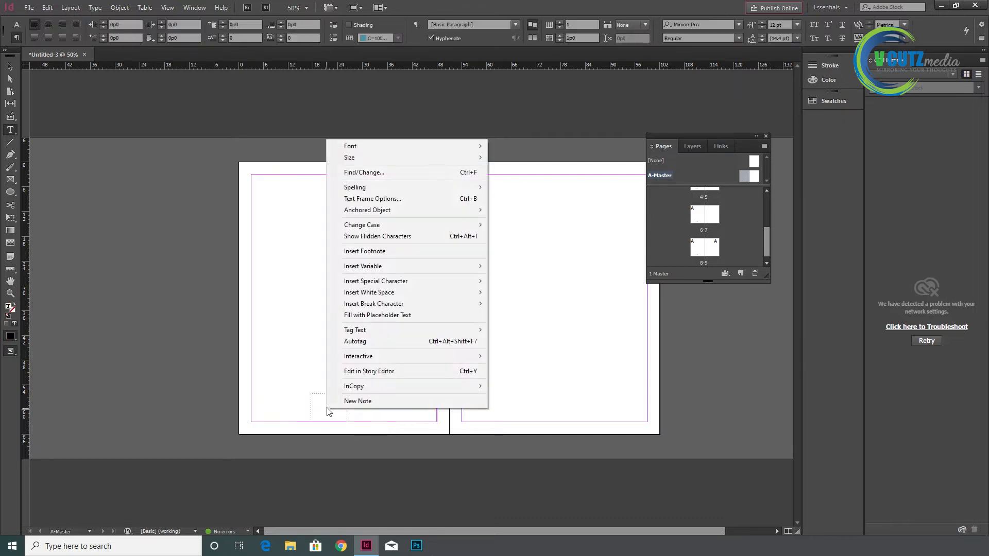
mouse_move(408, 292)
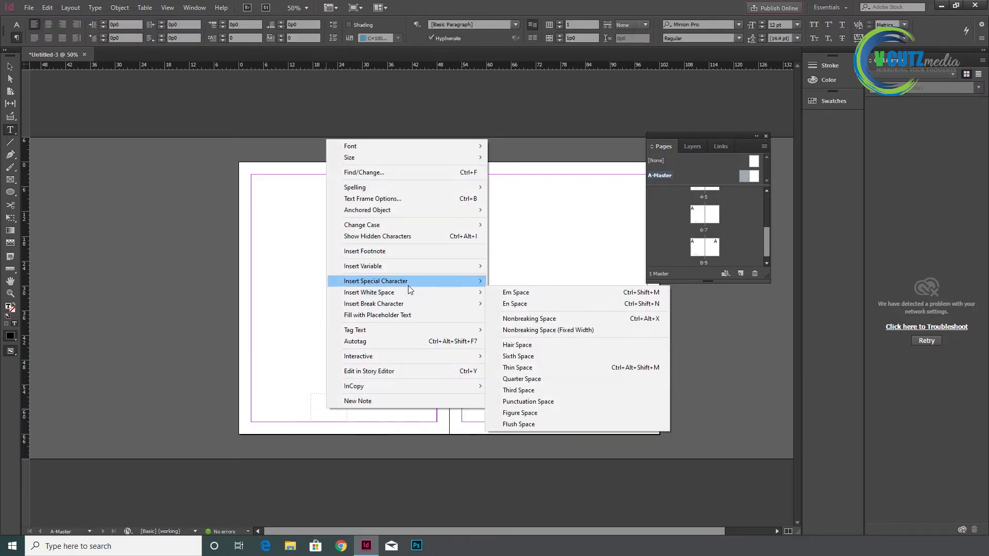
mouse_move(528, 291)
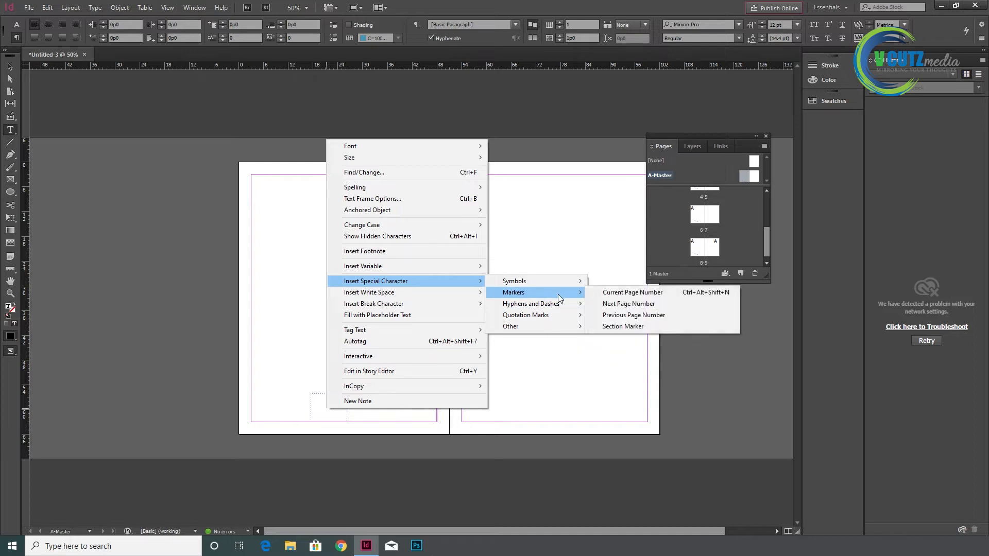
click(609, 293)
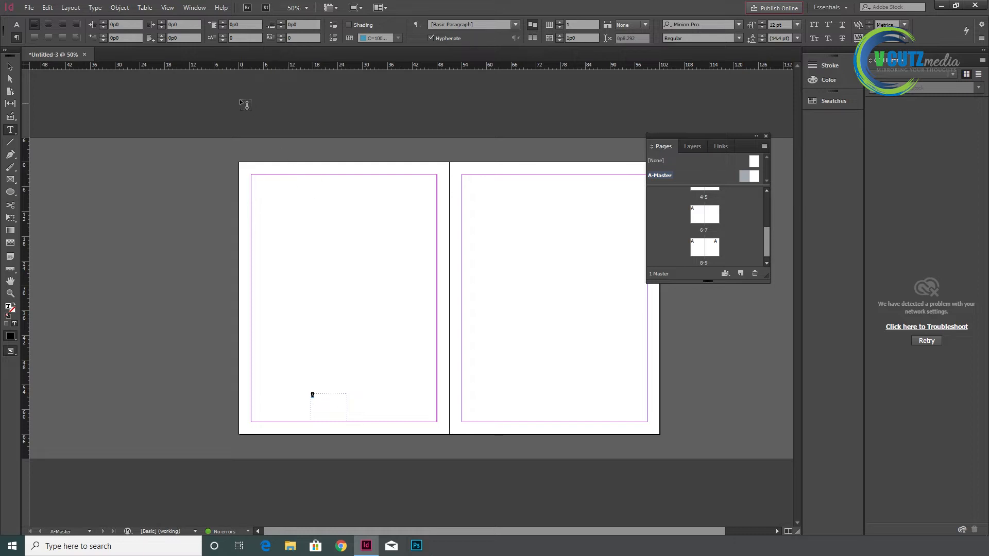
- Increase the font size of the page number marker by several increments and select its text frame
click(16, 24)
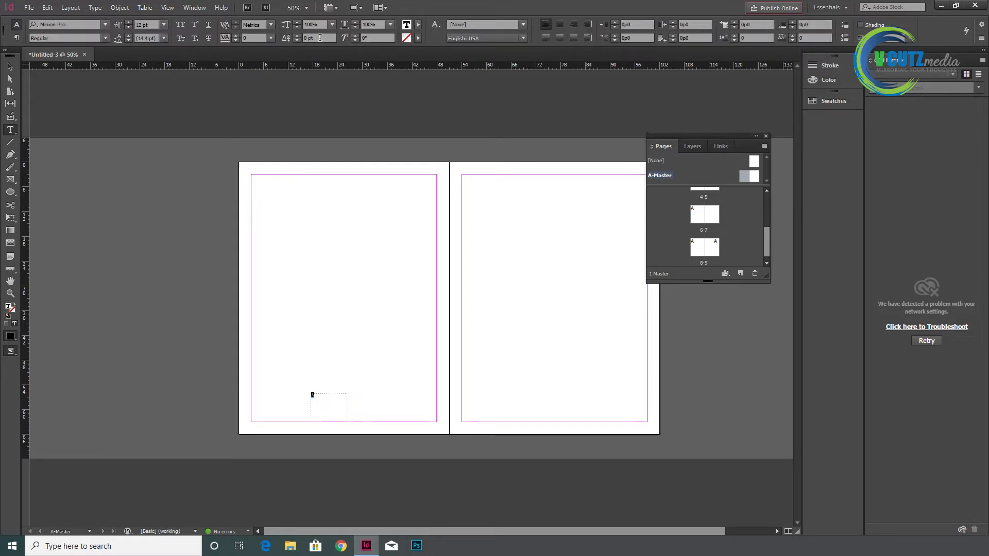
click(128, 23)
click(128, 22)
click(128, 22)
click(129, 23)
click(128, 22)
click(129, 23)
click(128, 22)
click(11, 67)
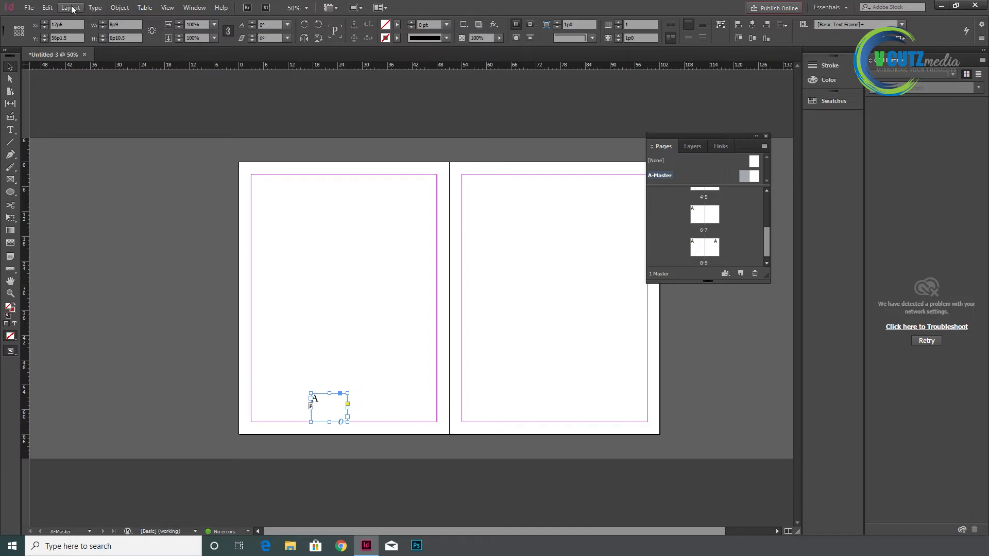
click(95, 8)
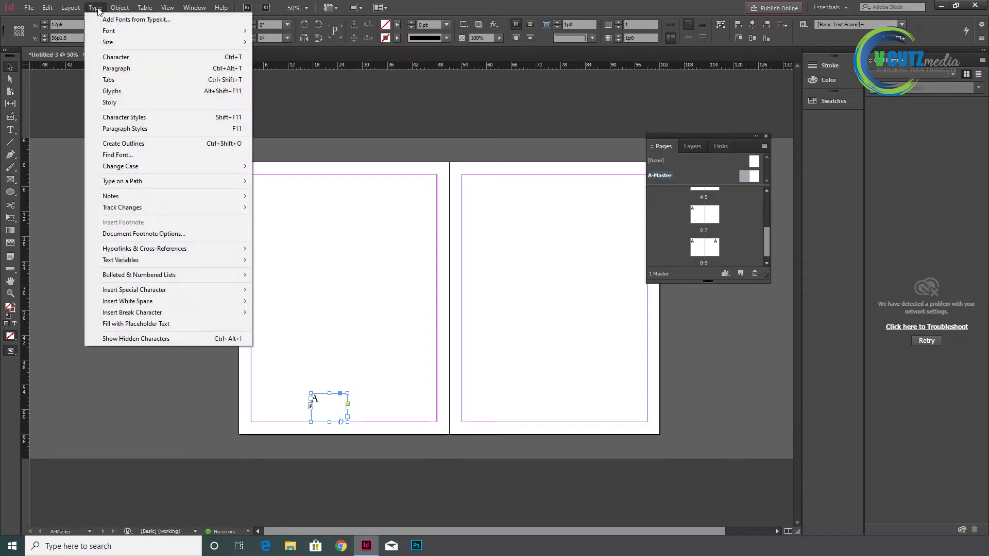
mouse_move(175, 292)
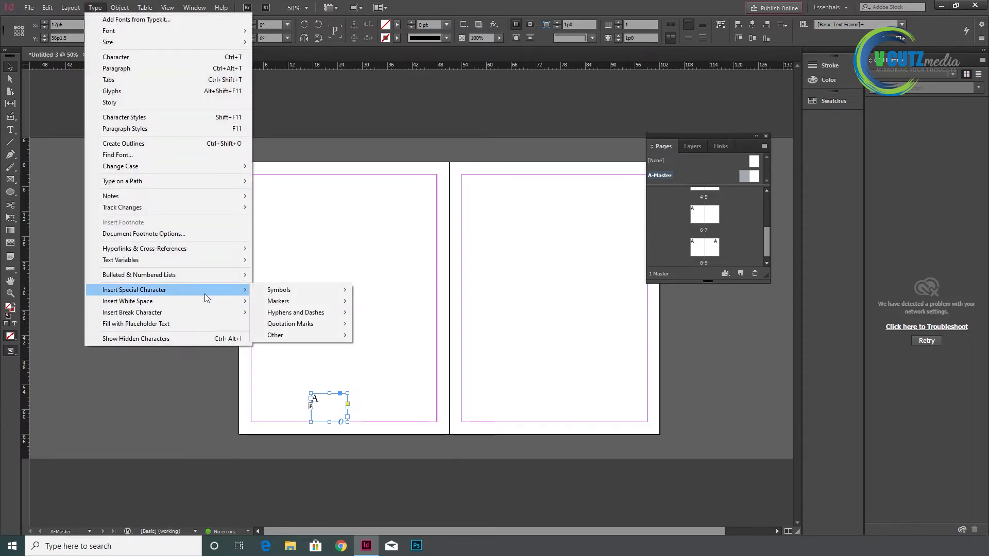
click(97, 8)
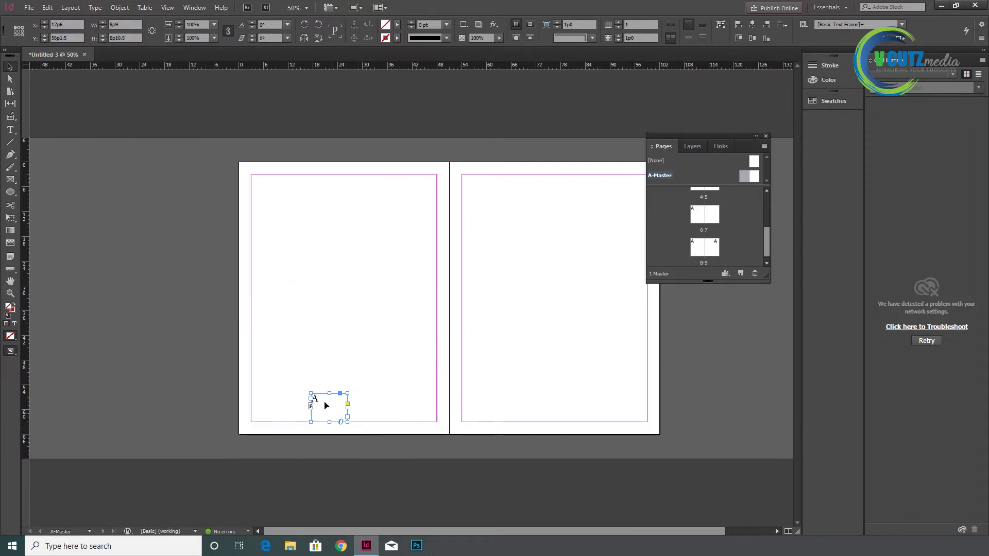
- Duplicate the page number frame near the bottom of A-Master's right page and check the numbering from page 1 onward
drag(316, 400, 550, 400)
scroll(716, 209, up, 2)
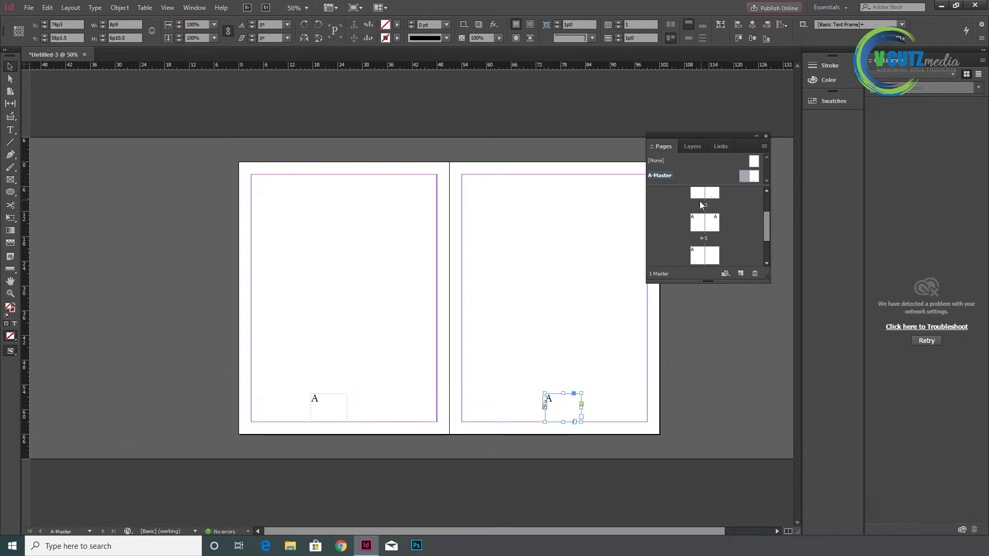
scroll(701, 206, up, 1)
double_click(713, 204)
scroll(538, 376, down, 3)
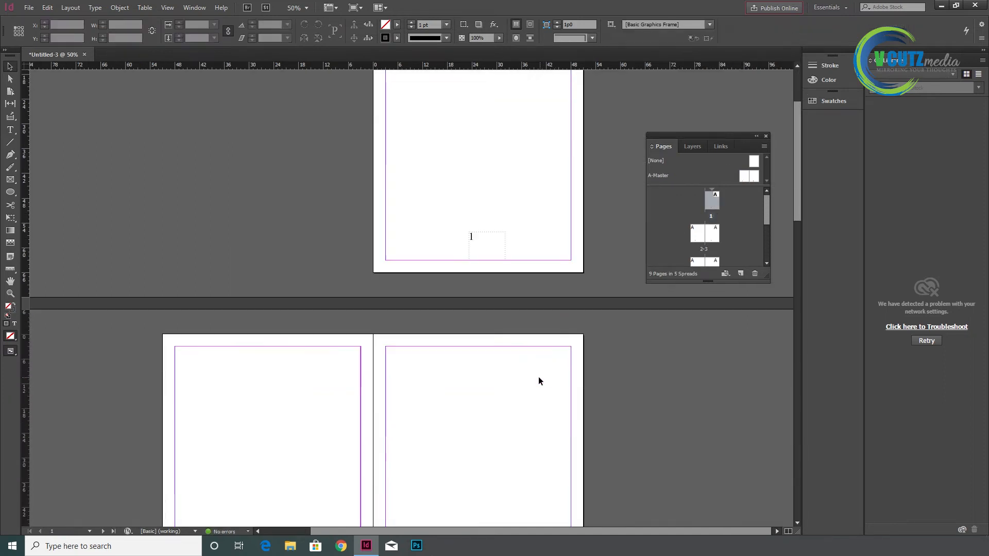
scroll(514, 298, down, 3)
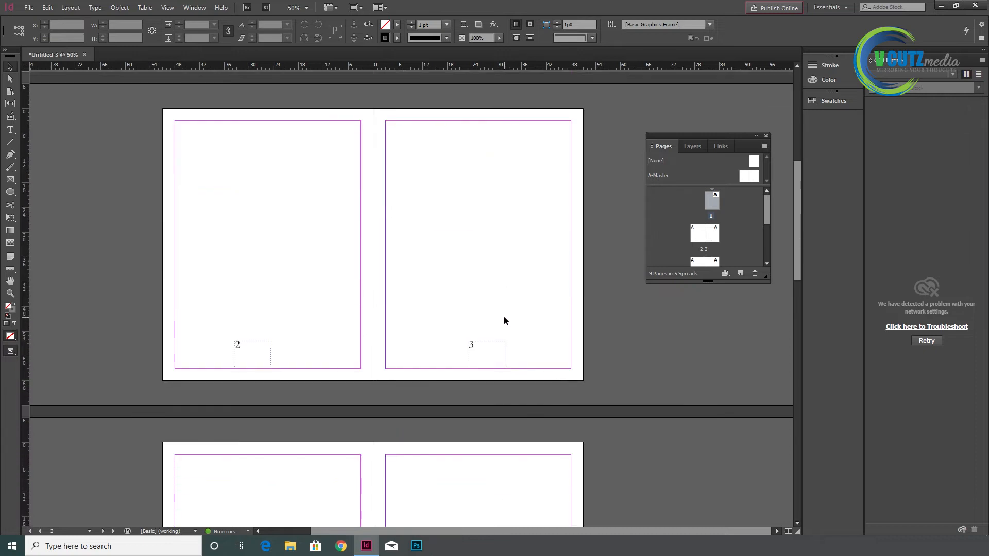
scroll(505, 318, down, 5)
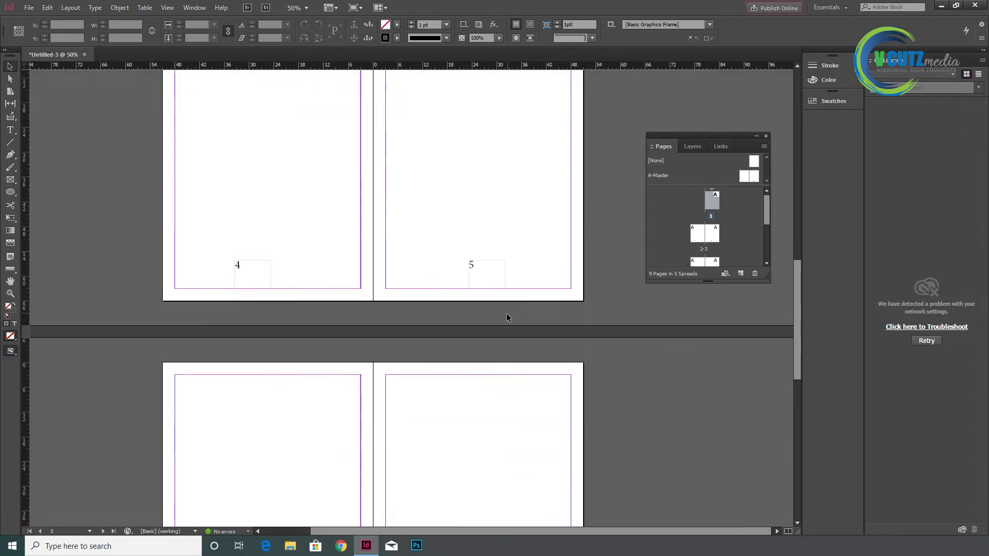
scroll(506, 317, down, 2)
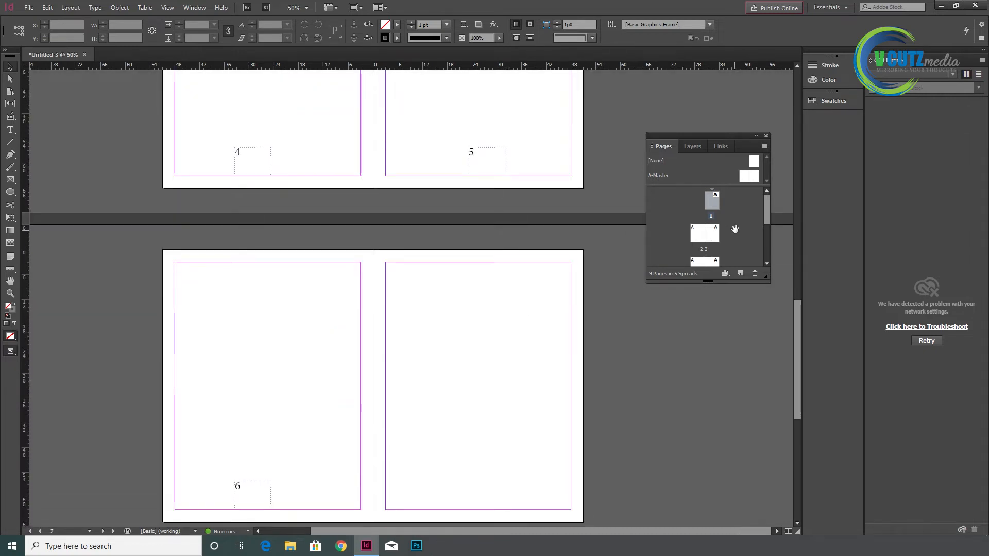
- Apply A-Master to page 7 and check the page numbers through page 9
drag(765, 222, 768, 261)
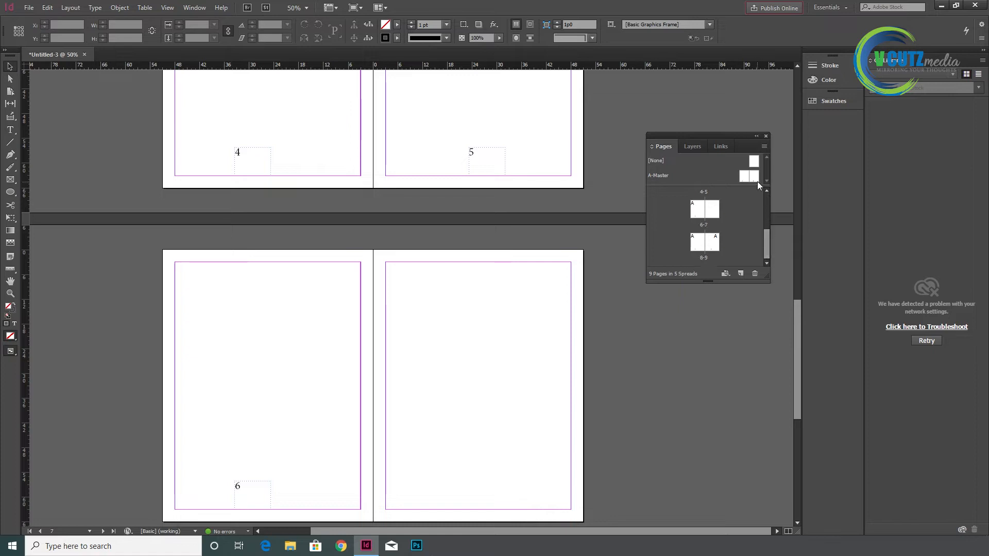
scroll(542, 321, down, 3)
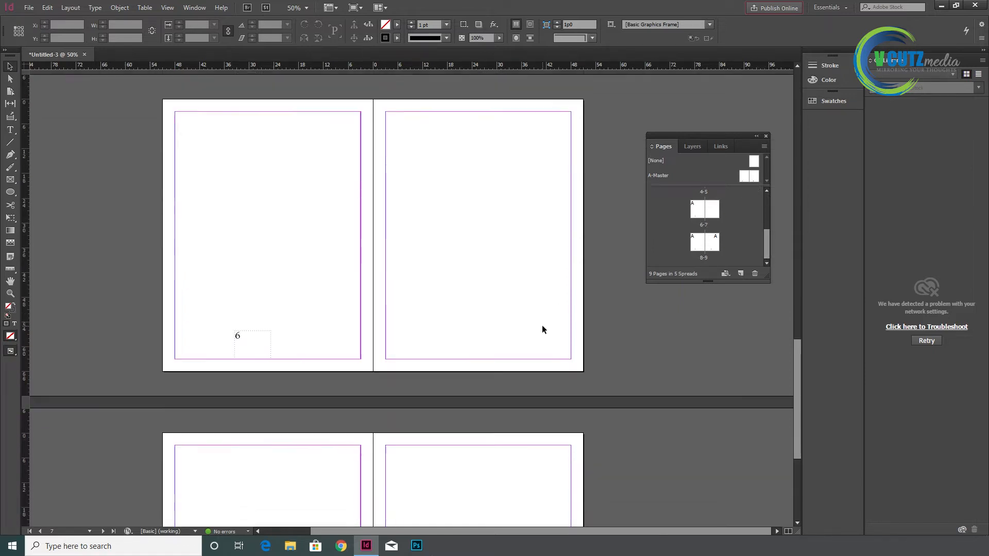
scroll(542, 325, down, 2)
drag(753, 177, 723, 205)
scroll(641, 238, down, 2)
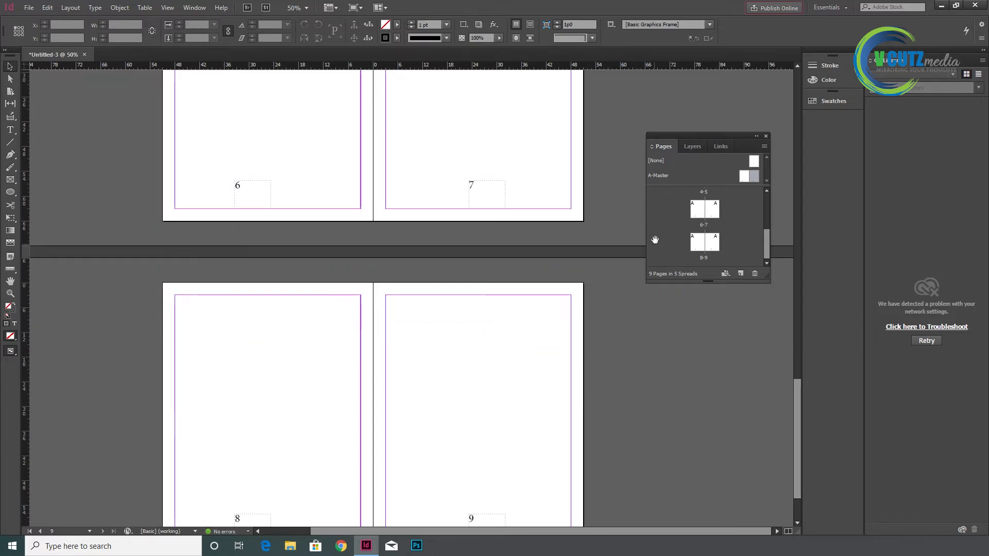
scroll(516, 221, up, 20)
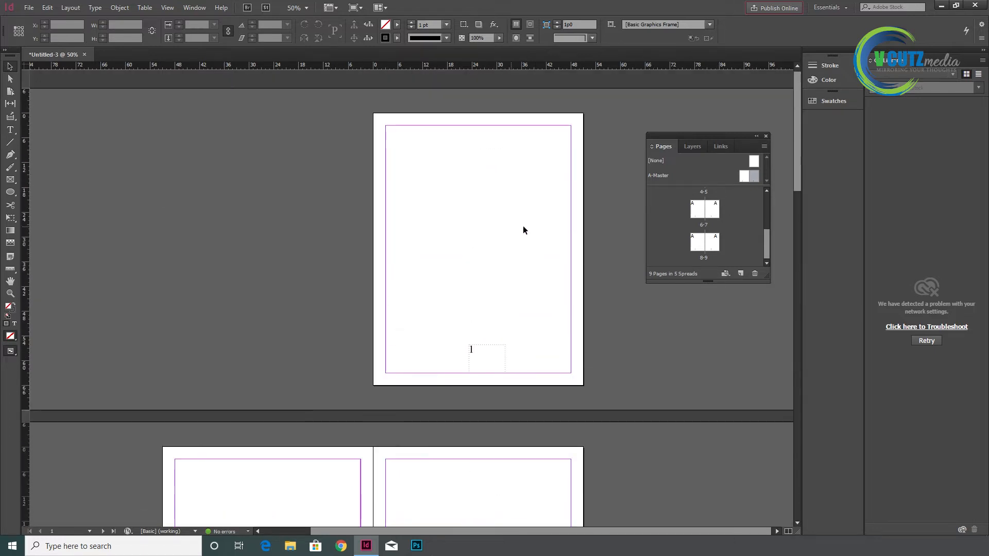
- Delete both page number frames from the A-Master spread
double_click(742, 178)
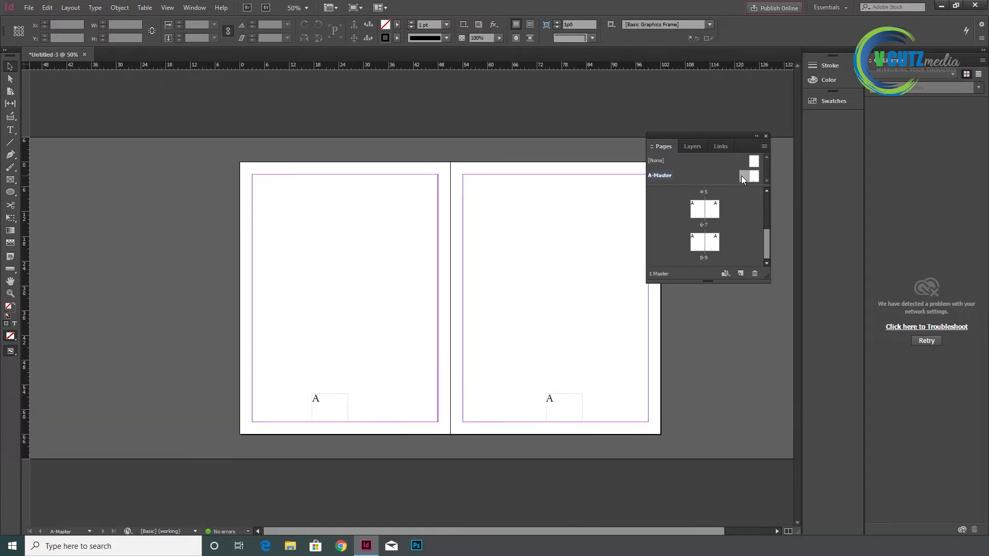
drag(312, 349, 594, 440)
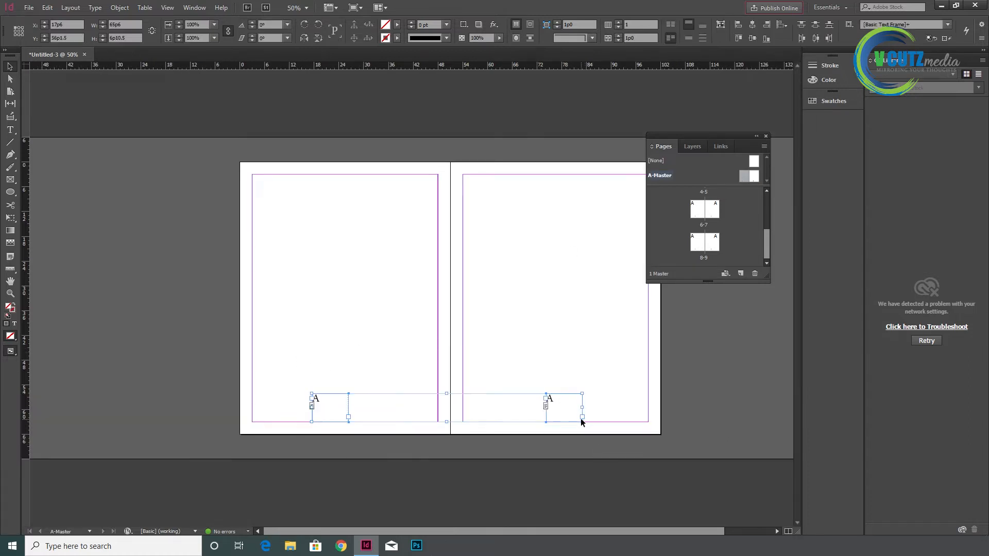
key(Delete)
click(10, 130)
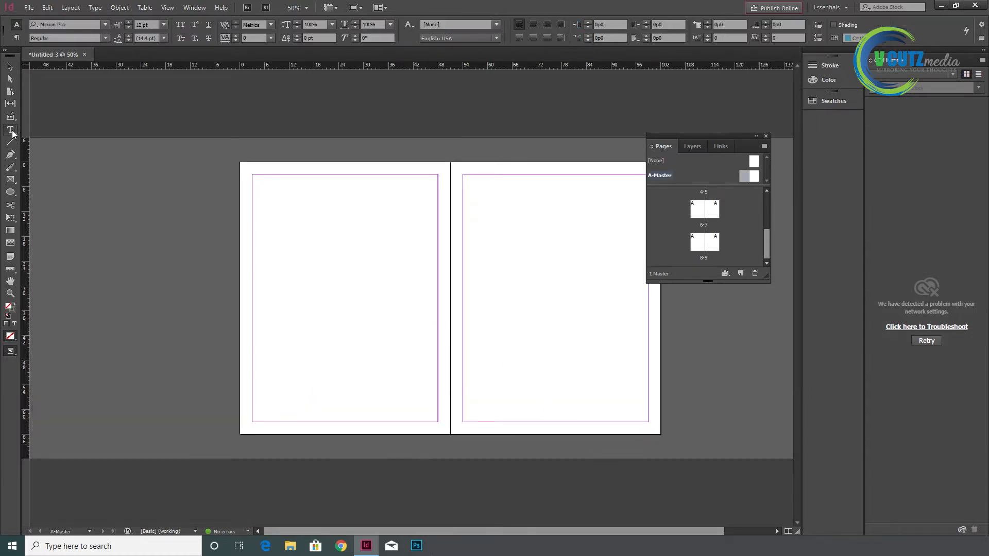
drag(268, 195, 417, 351)
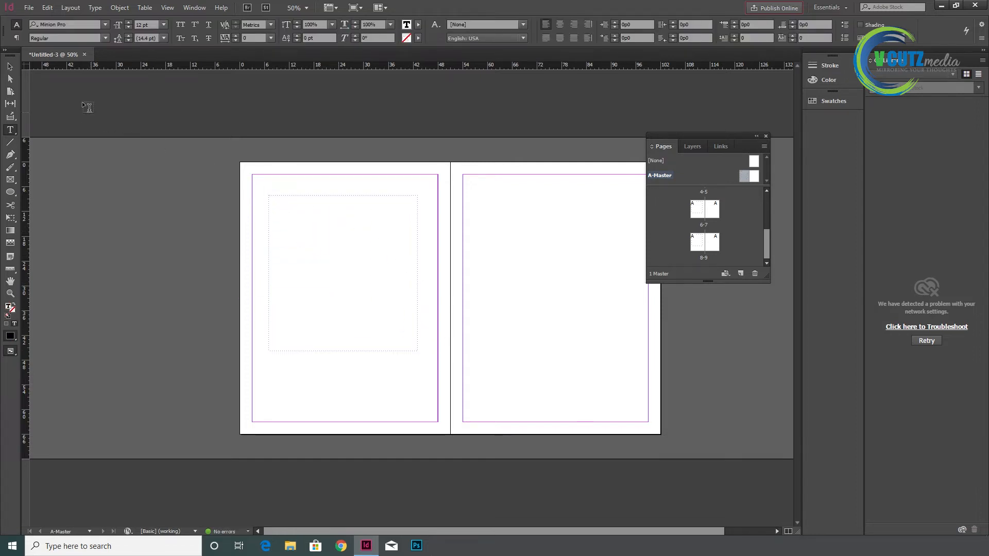
click(10, 66)
key(Delete)
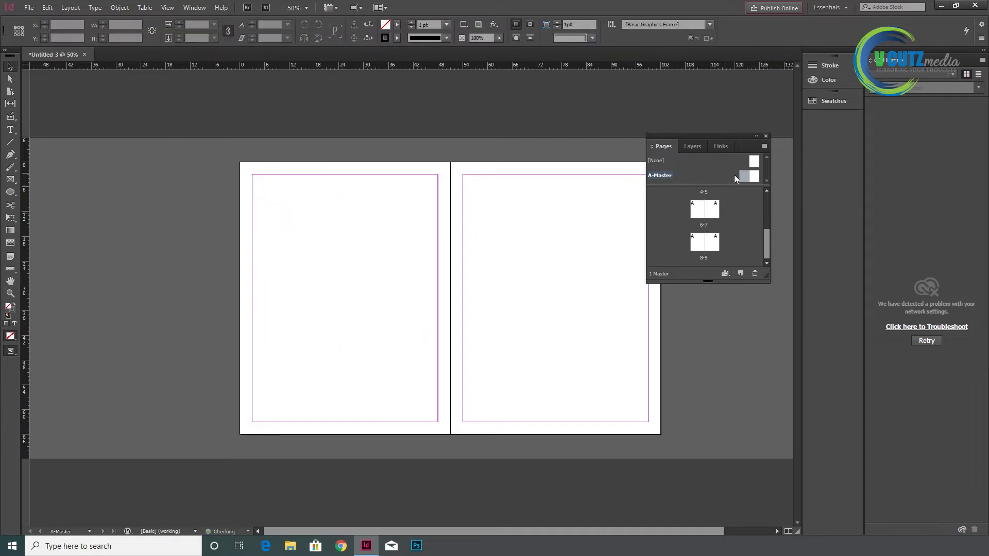
- Draw a text frame about 33p10.5 by 17p10.5 in the upper half of page 1 and fill it with placeholder text
scroll(713, 209, up, 3)
double_click(715, 204)
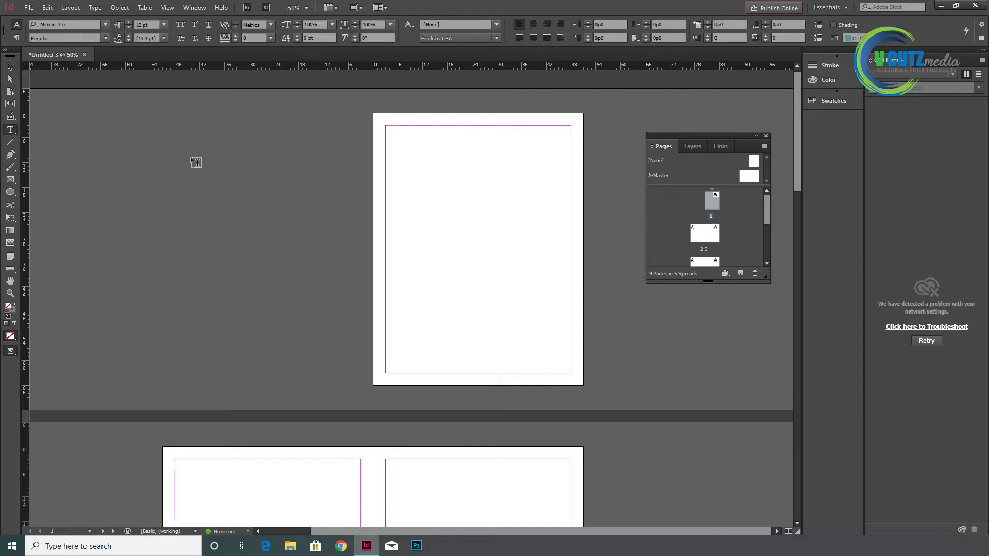
click(10, 130)
drag(404, 166, 544, 240)
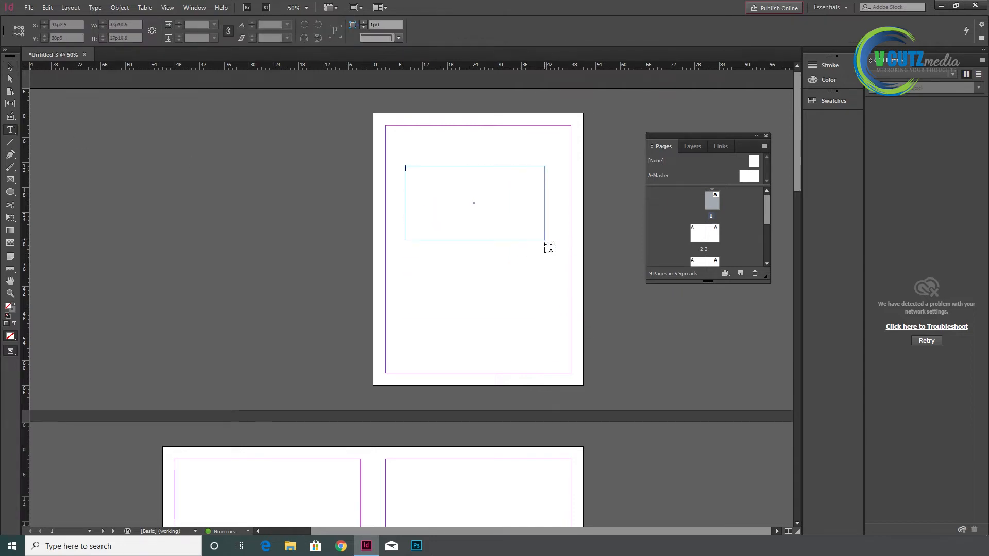
right_click(467, 215)
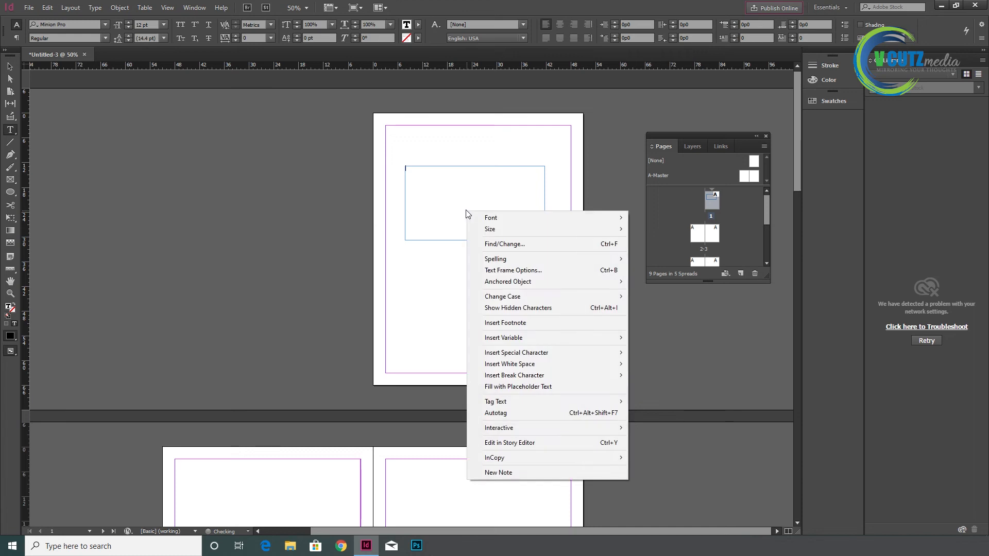
click(530, 387)
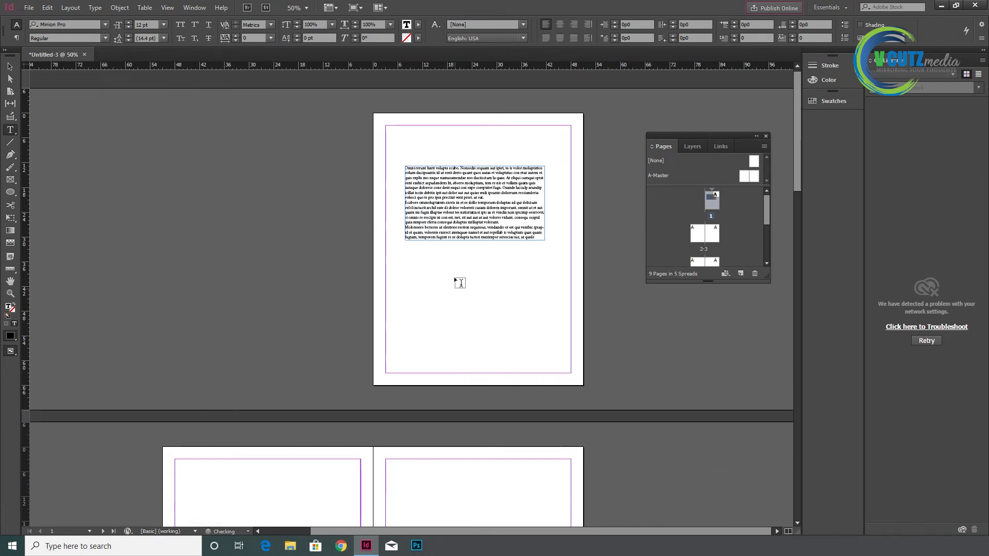
- Extend the lower edge of page 1's text frame downward to a height of about 39p6.3
key(Escape)
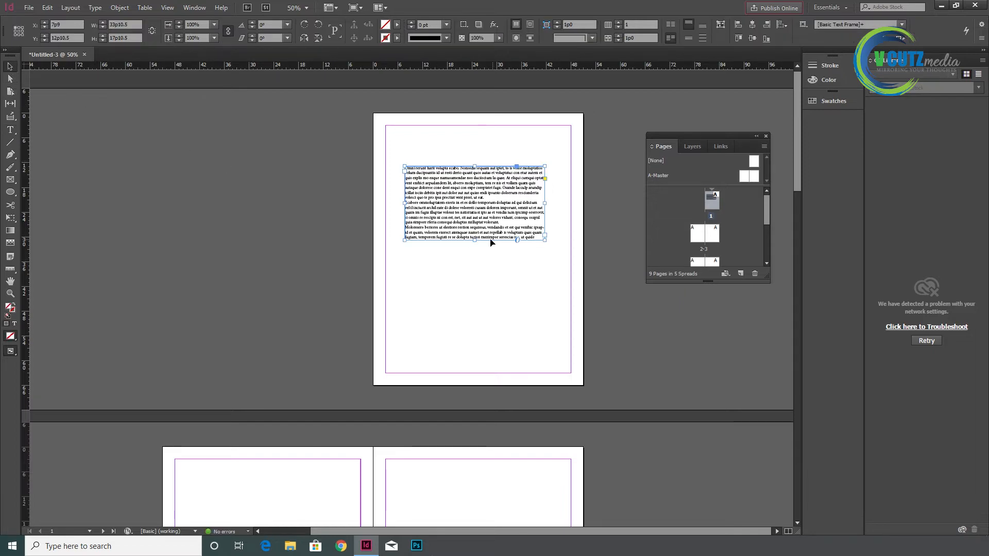
key(ctrl+1)
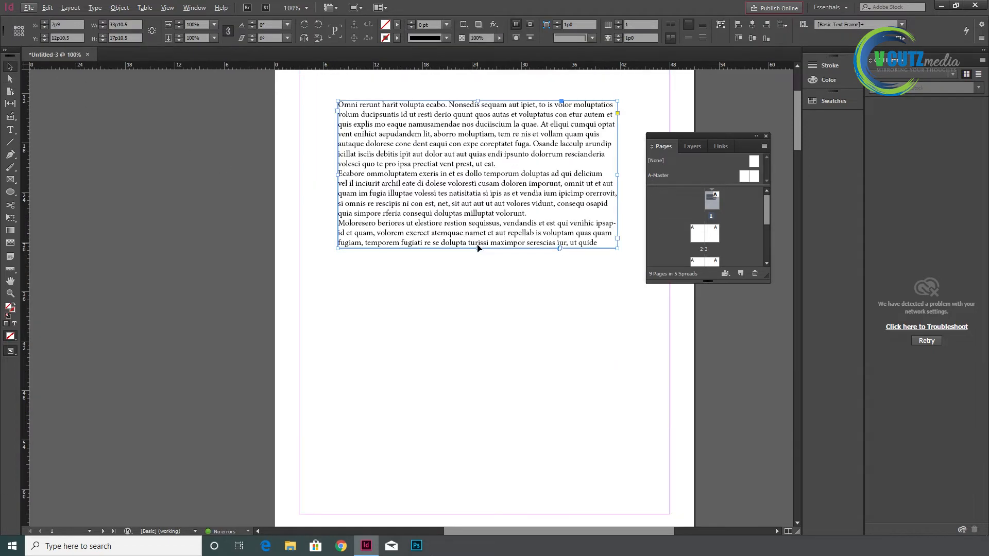
drag(476, 248, 467, 432)
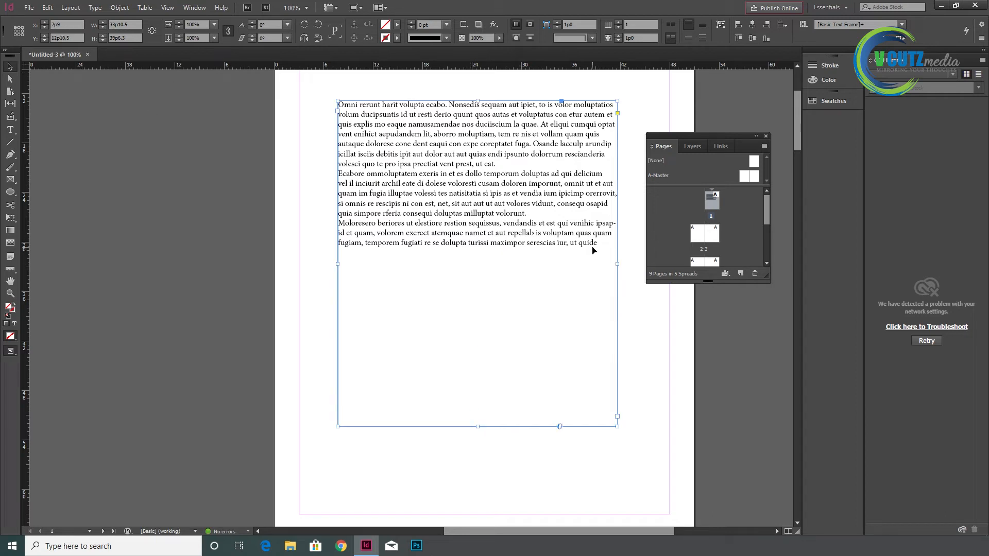
- Set all the placeholder text on page 1 to a 13 pt font size with 19 pt leading
click(10, 130)
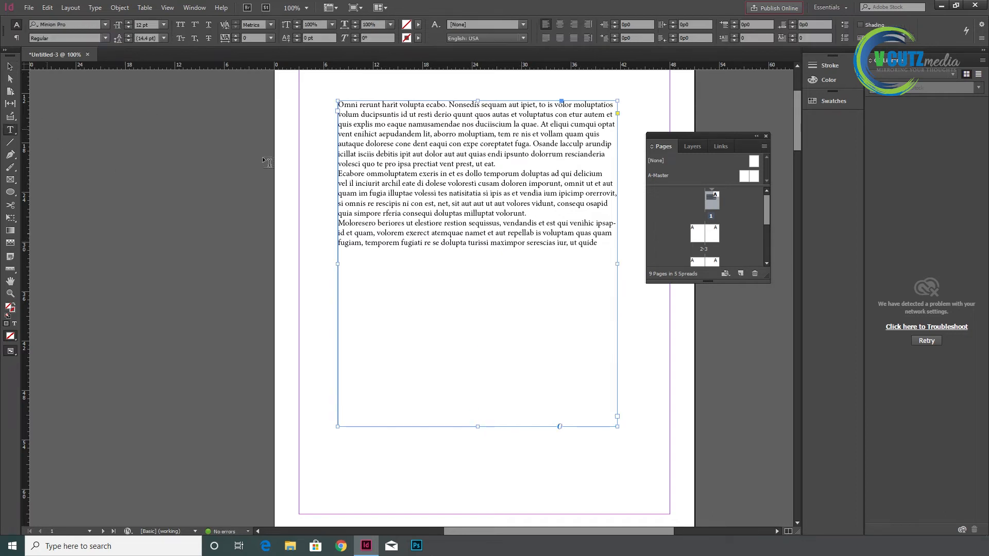
drag(599, 243, 309, 103)
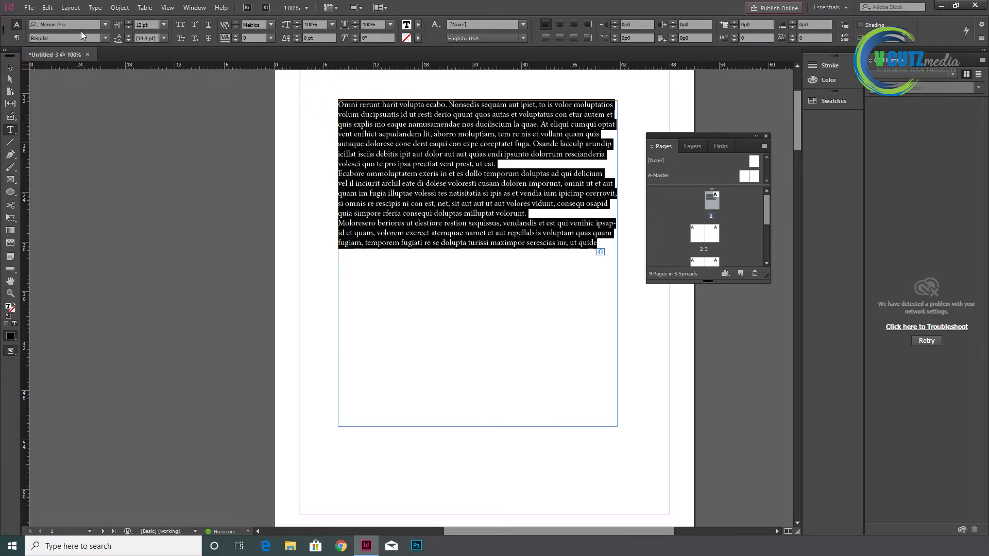
click(130, 22)
click(129, 23)
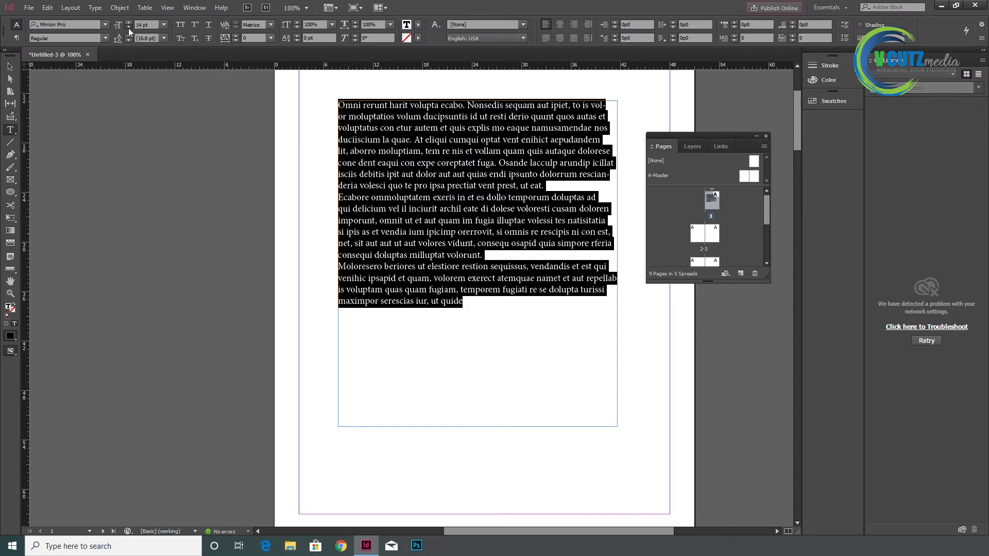
click(129, 29)
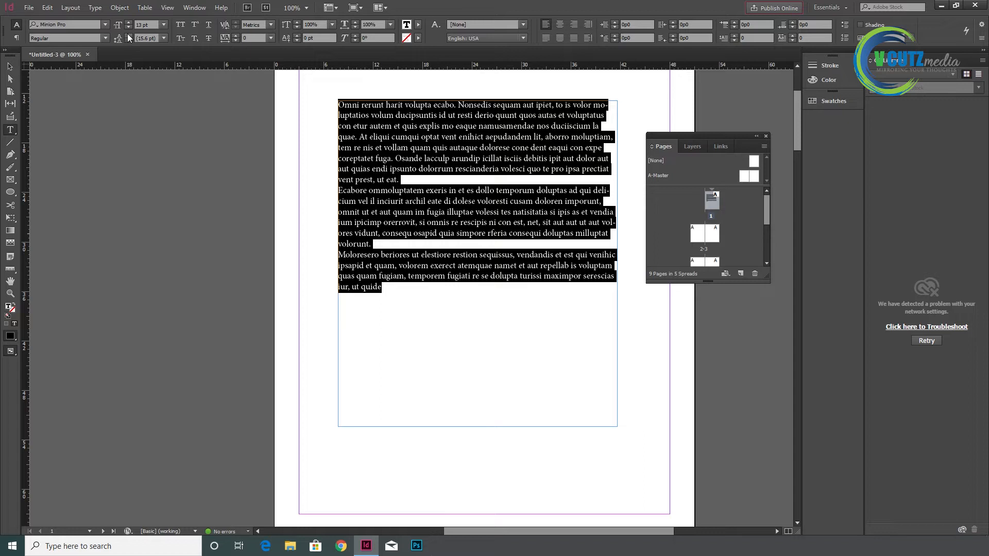
click(128, 36)
click(129, 36)
click(129, 36)
click(129, 36)
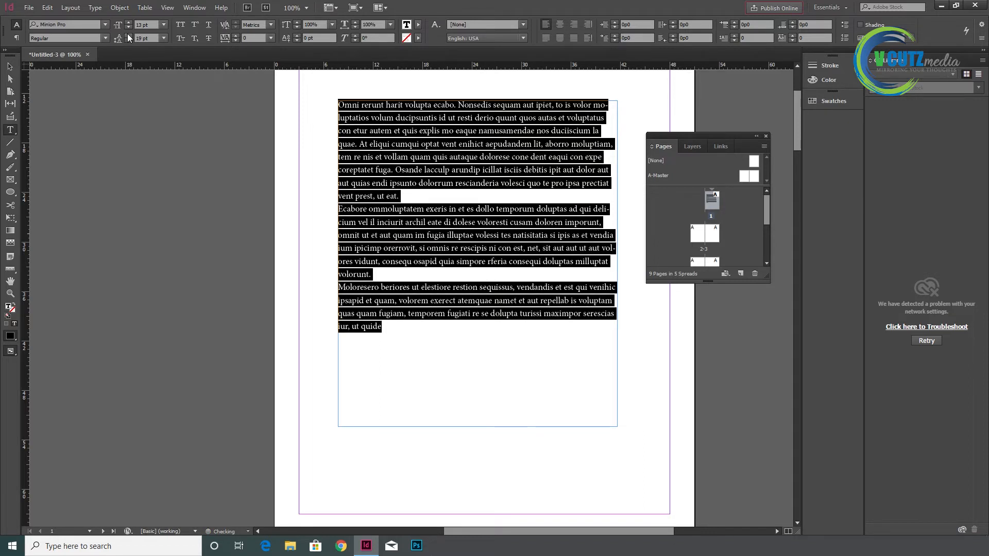
- Try All Caps and Small Caps on the selected placeholder text, turning each one off again
click(181, 25)
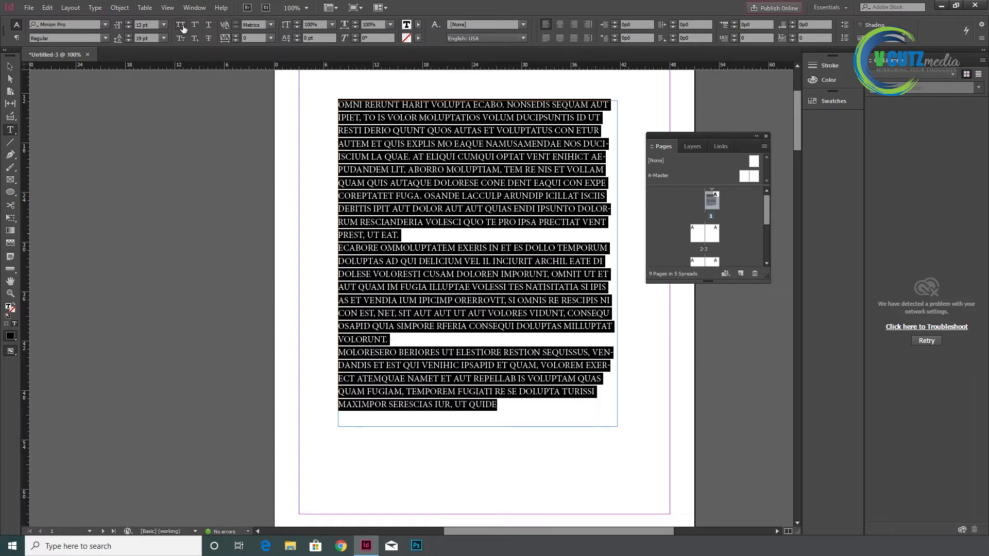
click(181, 26)
click(180, 38)
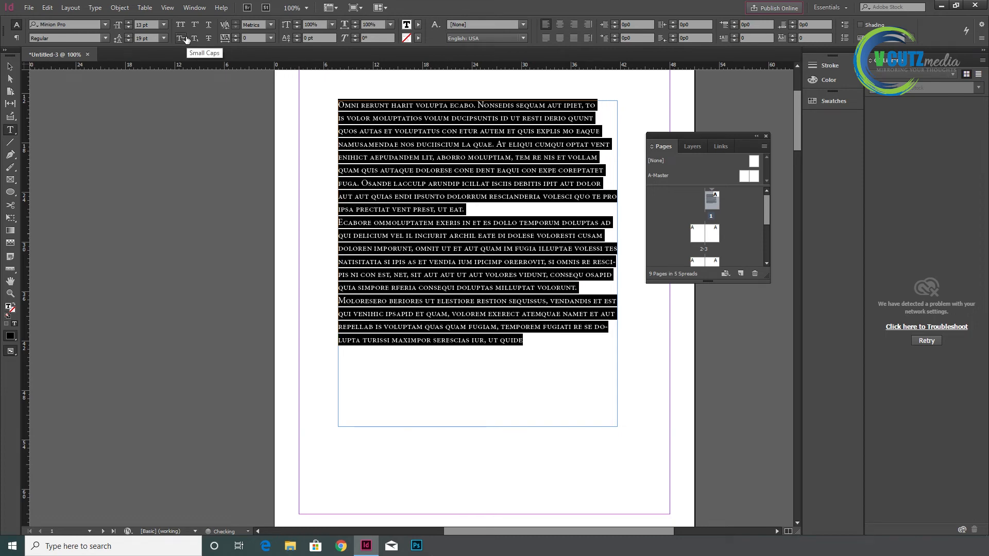
click(185, 38)
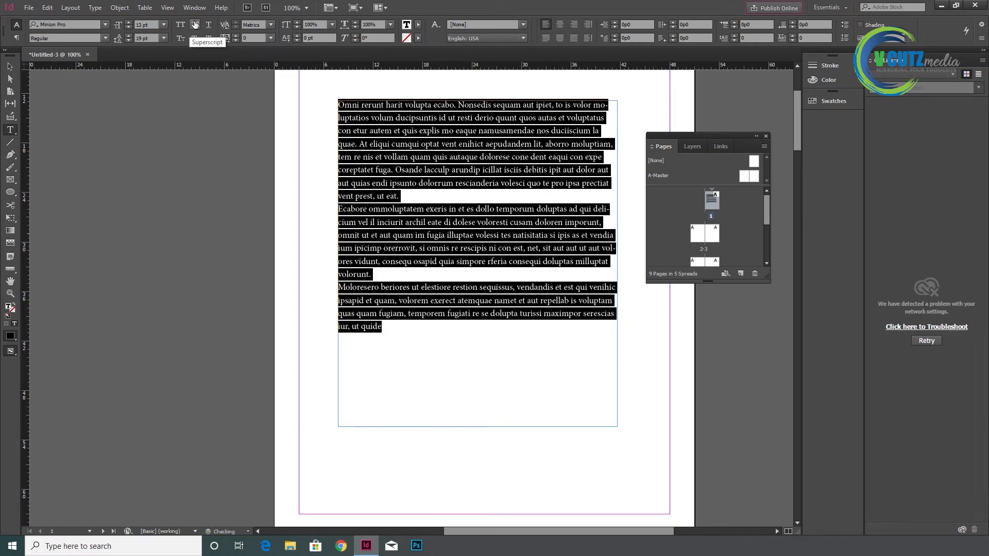
- Try Superscript and Subscript on the selected placeholder text, turning each one off again
click(194, 25)
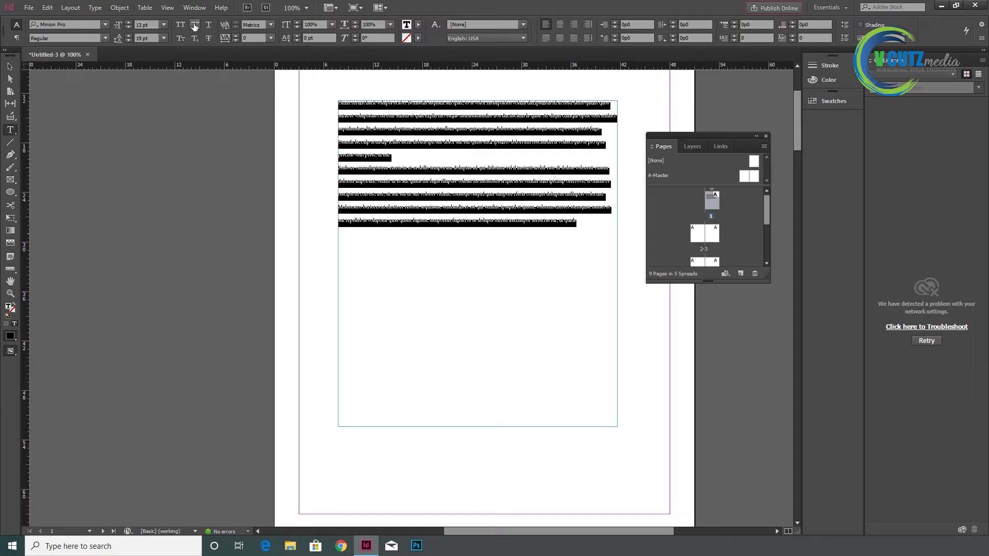
click(195, 25)
click(194, 39)
click(194, 39)
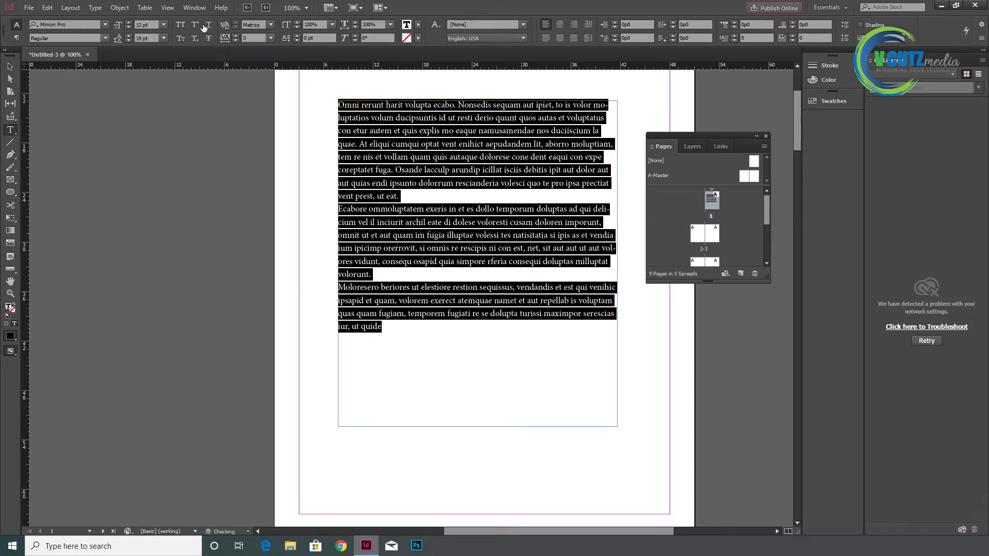
- Try Underline and Strikethrough on the selected placeholder text, turning each one off again
click(208, 25)
click(208, 25)
click(208, 38)
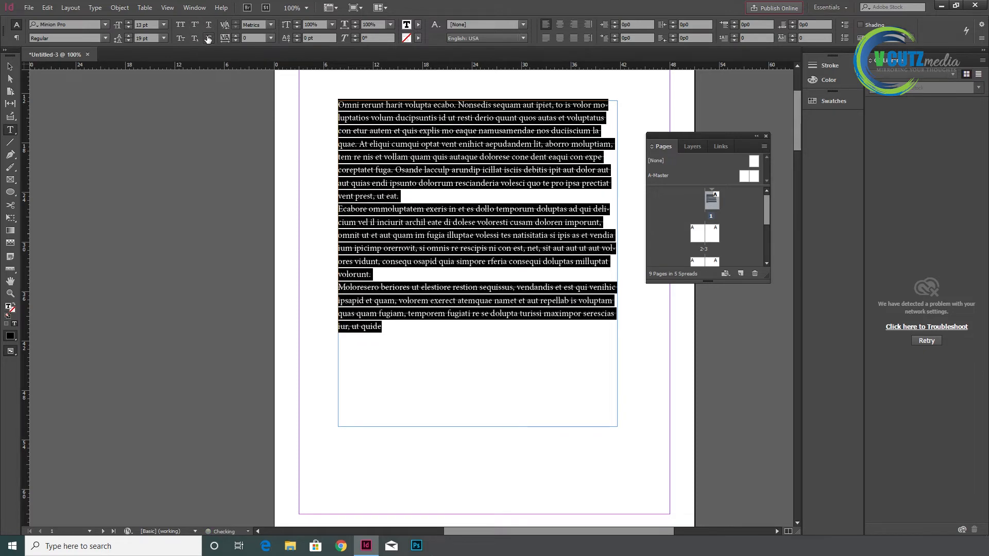
click(208, 39)
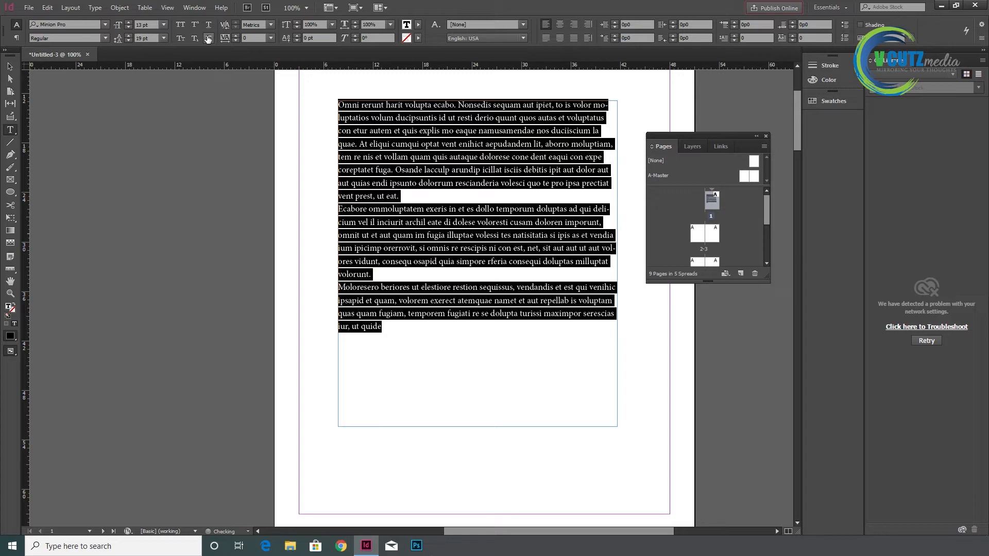
- Set the tracking of the selected placeholder text to 20
click(236, 35)
click(236, 35)
click(236, 35)
click(236, 35)
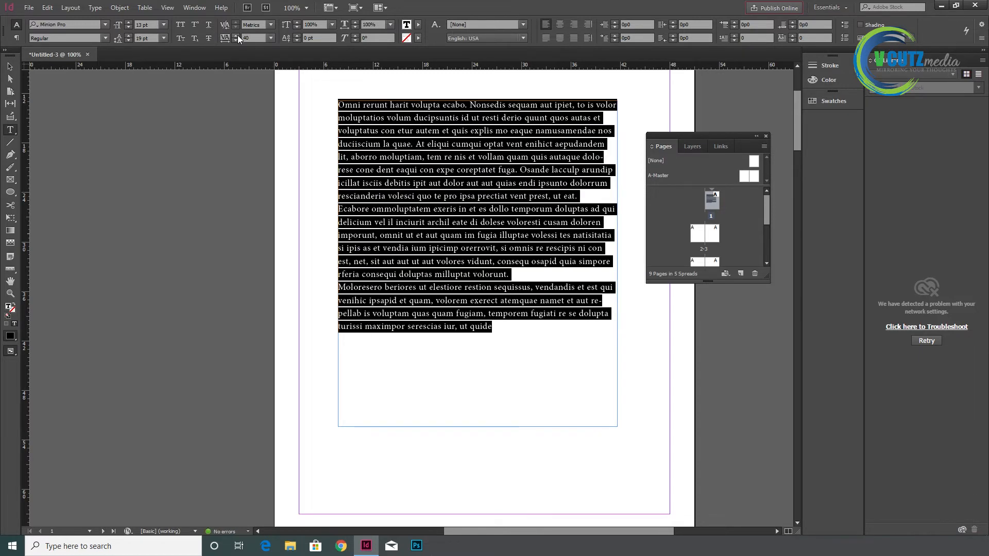
click(235, 41)
click(235, 40)
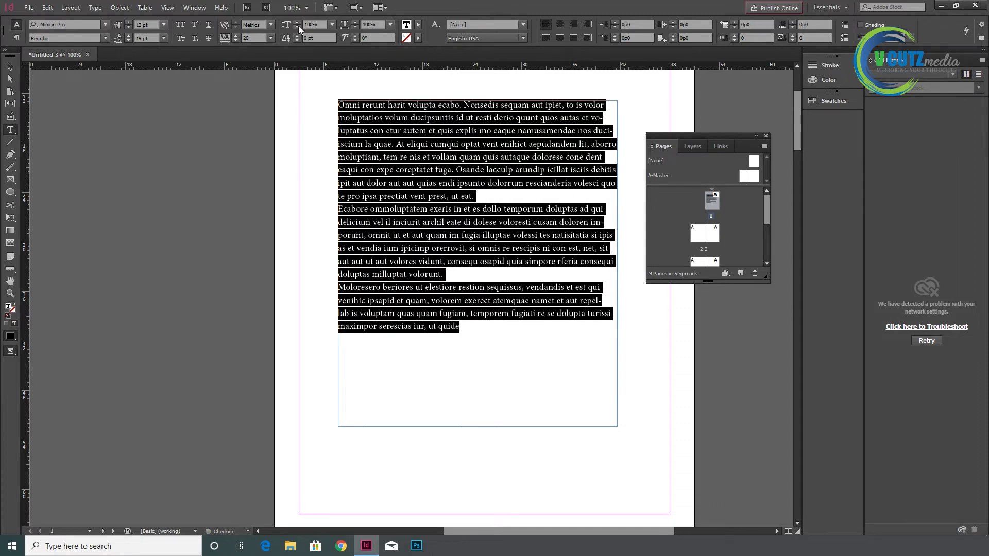
- Try increasing the vertical scale of the selected placeholder text
click(296, 22)
click(296, 22)
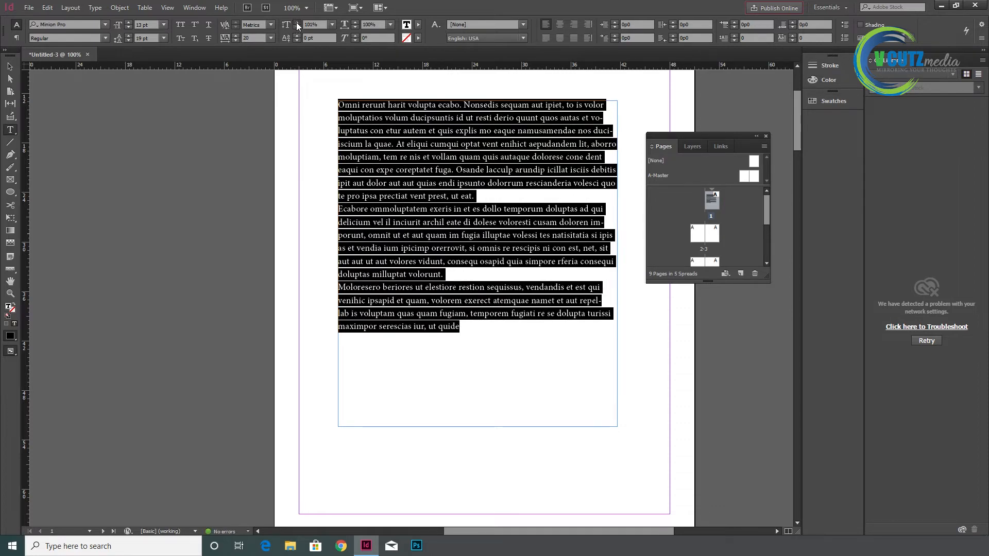
click(297, 23)
click(297, 22)
click(298, 23)
- Try raising the baseline shift of the selected text point by point, and reset it to 0 pt
click(298, 35)
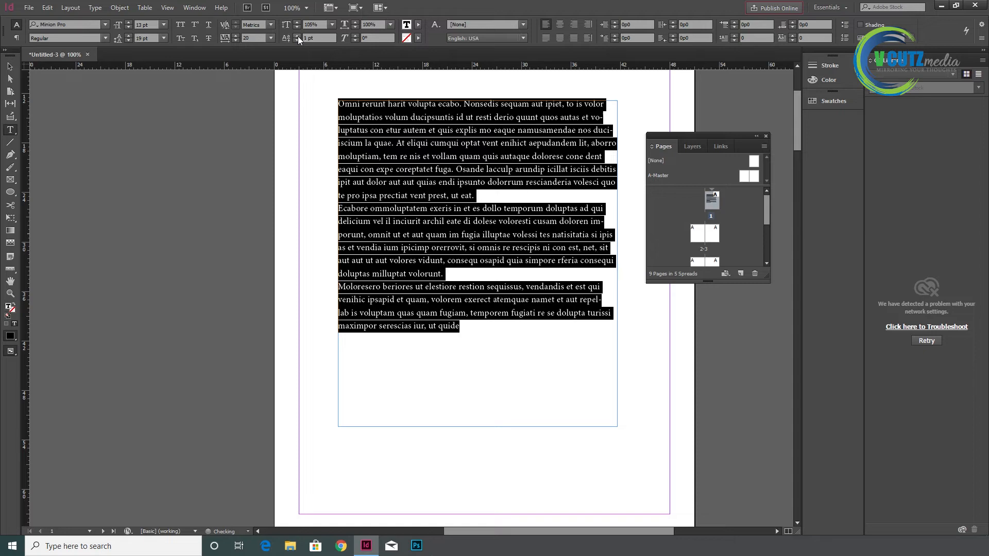
click(298, 35)
click(298, 35)
click(298, 35)
click(298, 35)
click(297, 35)
click(297, 35)
click(297, 36)
click(298, 35)
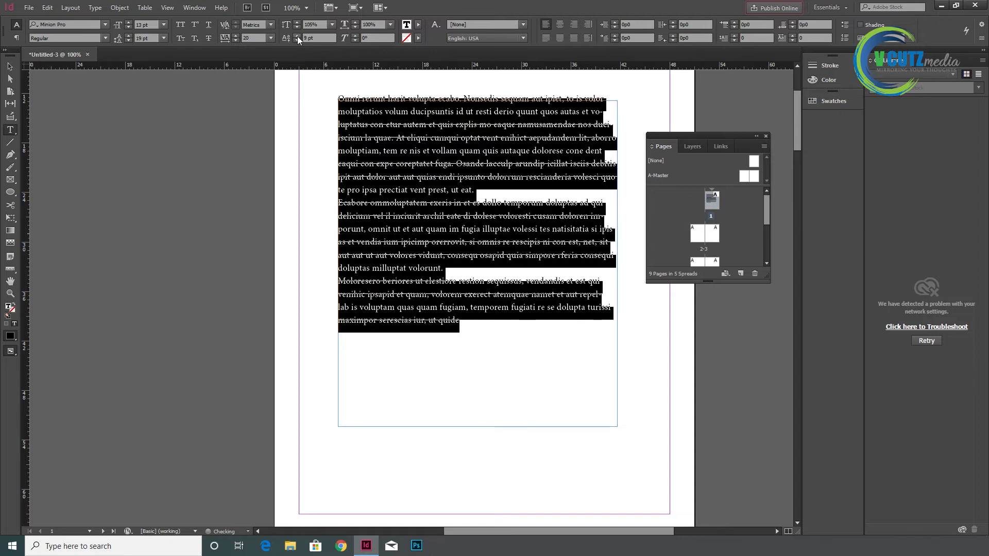
click(298, 35)
click(298, 35)
click(298, 35)
click(298, 35)
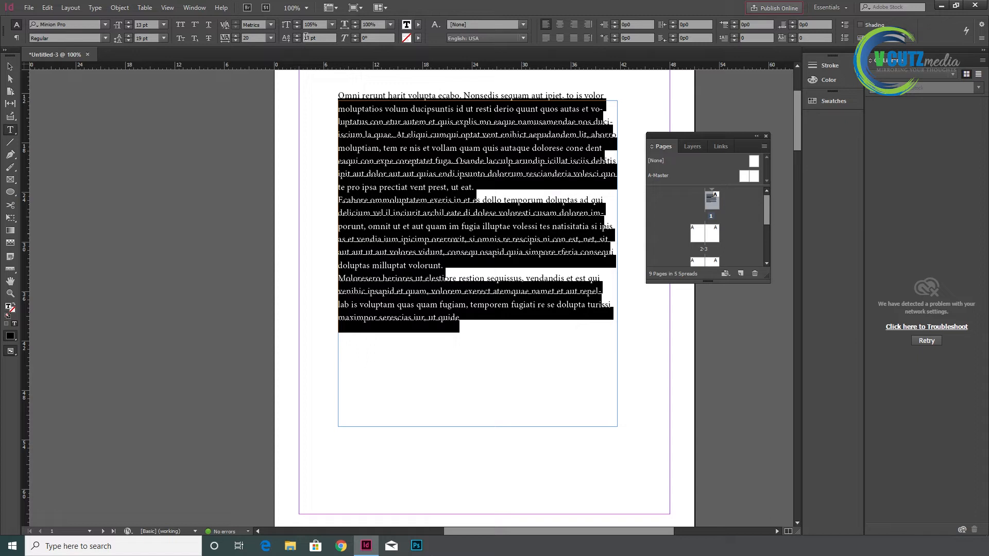
drag(309, 36, 295, 38)
text(0)
key(Return)
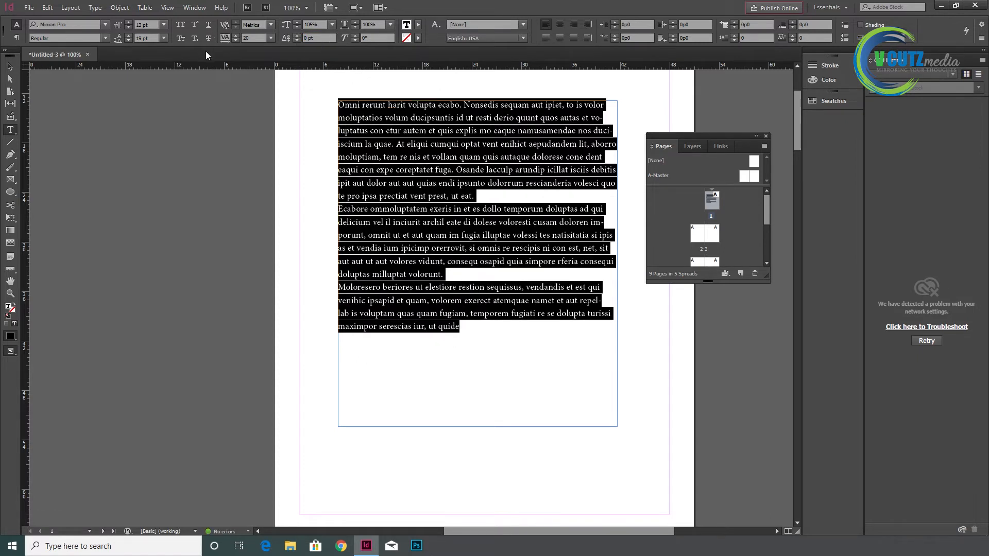
- Try Underline on the selected placeholder text once more and turn it off again
click(209, 38)
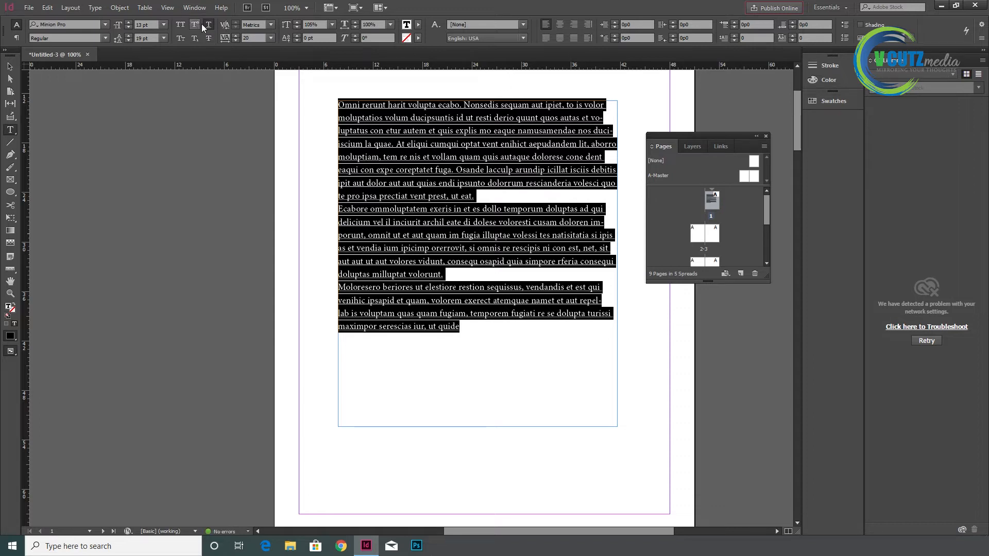
click(208, 24)
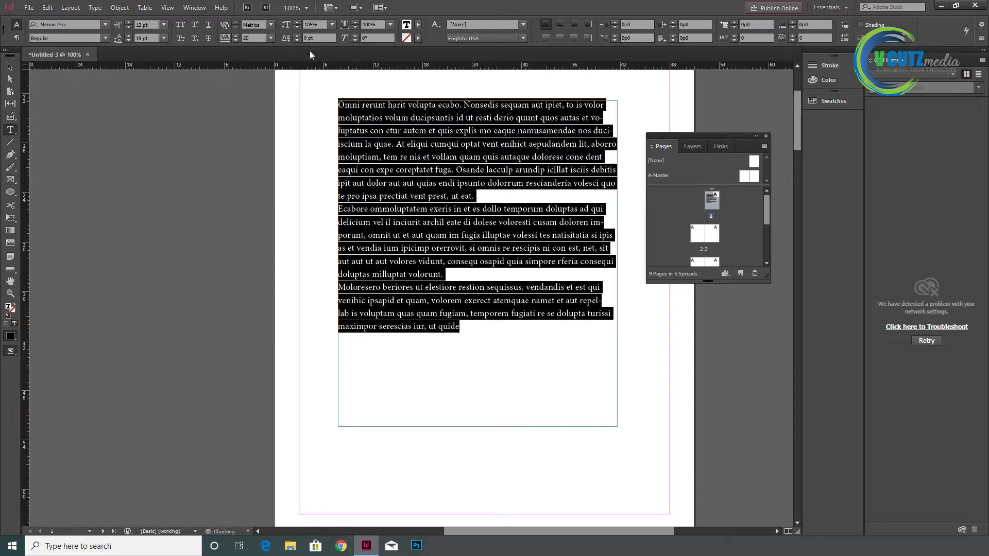
- Reduce the vertical scale of the selected placeholder text to 96%
click(297, 27)
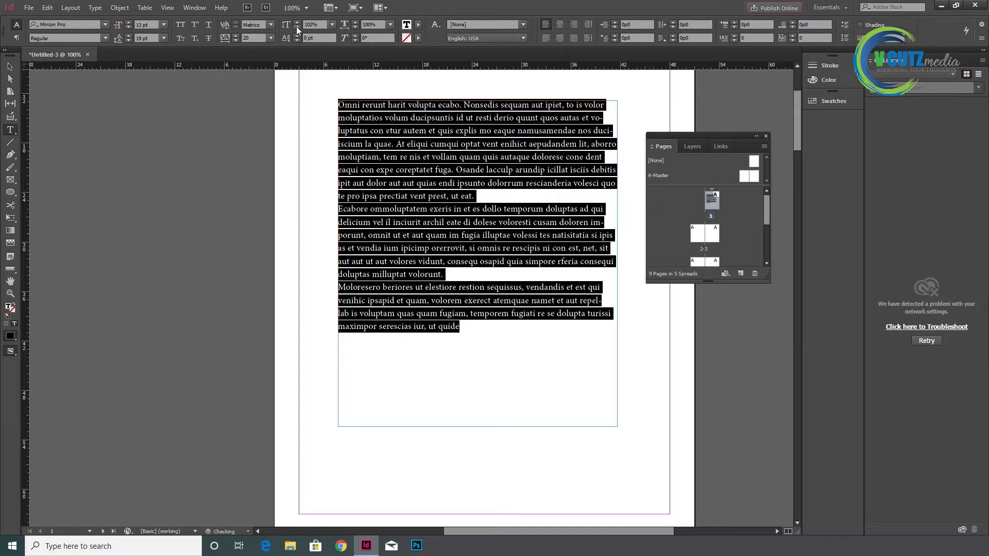
click(297, 26)
click(296, 26)
click(296, 27)
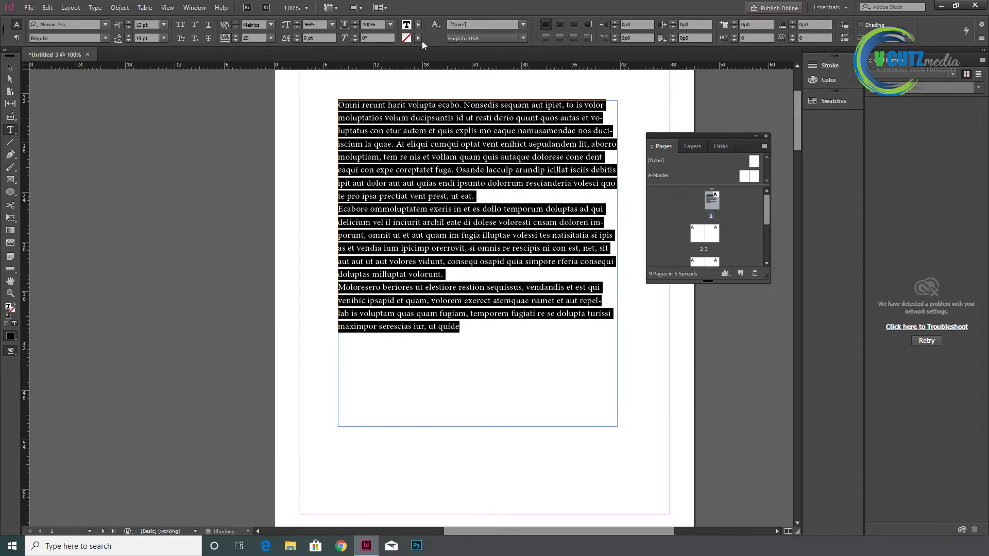
- Set the selected placeholder text's horizontal scale to 106% and its skew to 16°
click(355, 22)
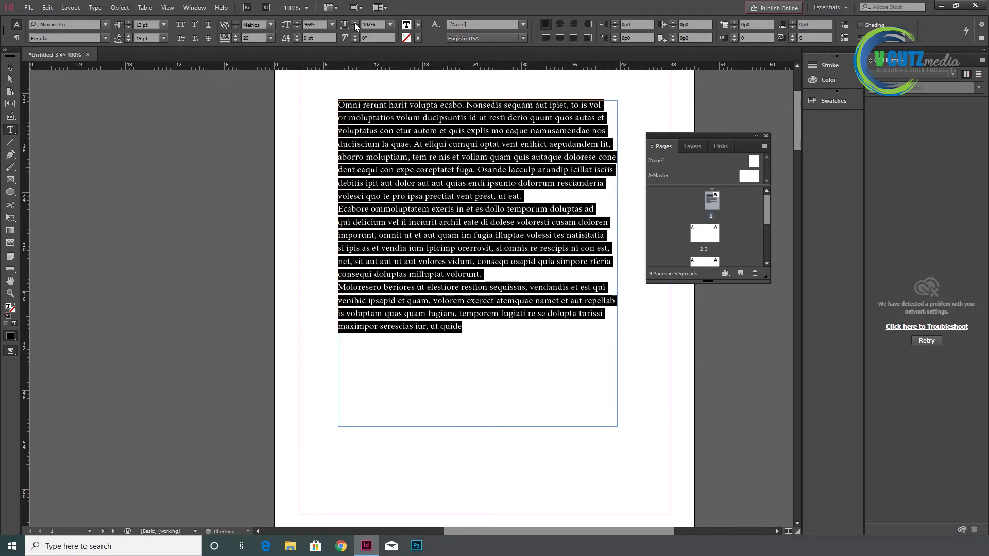
click(355, 22)
click(355, 22)
click(355, 22)
click(354, 23)
click(355, 22)
click(355, 23)
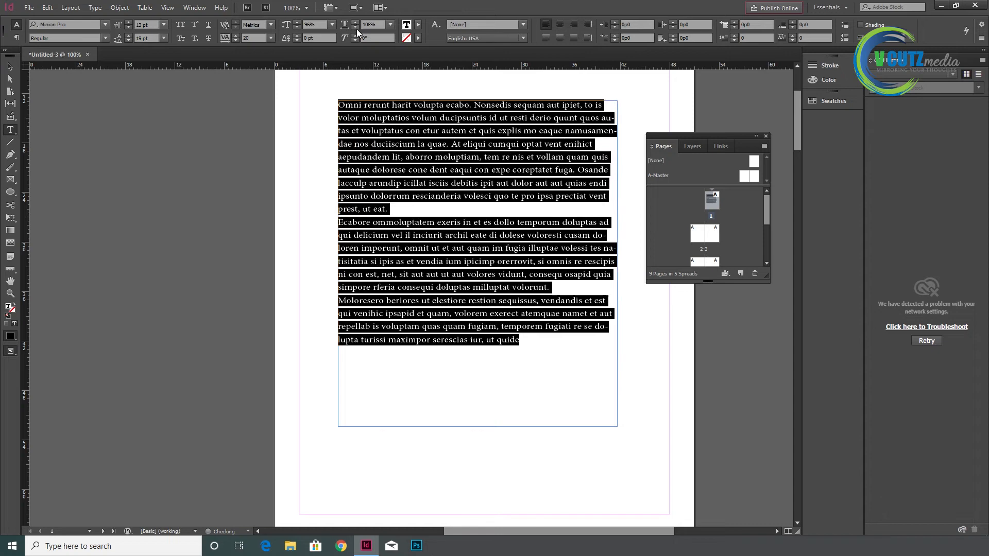
click(355, 27)
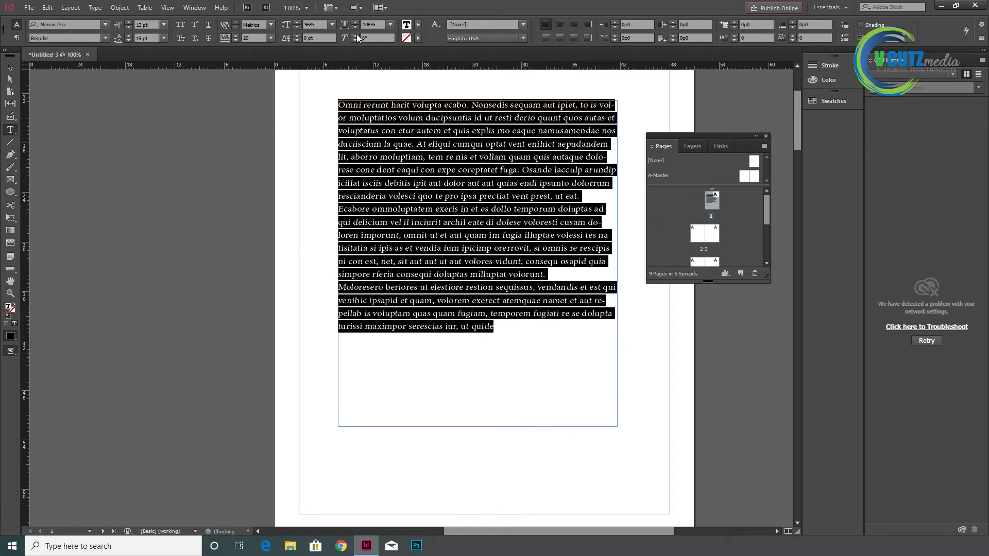
click(356, 34)
click(355, 35)
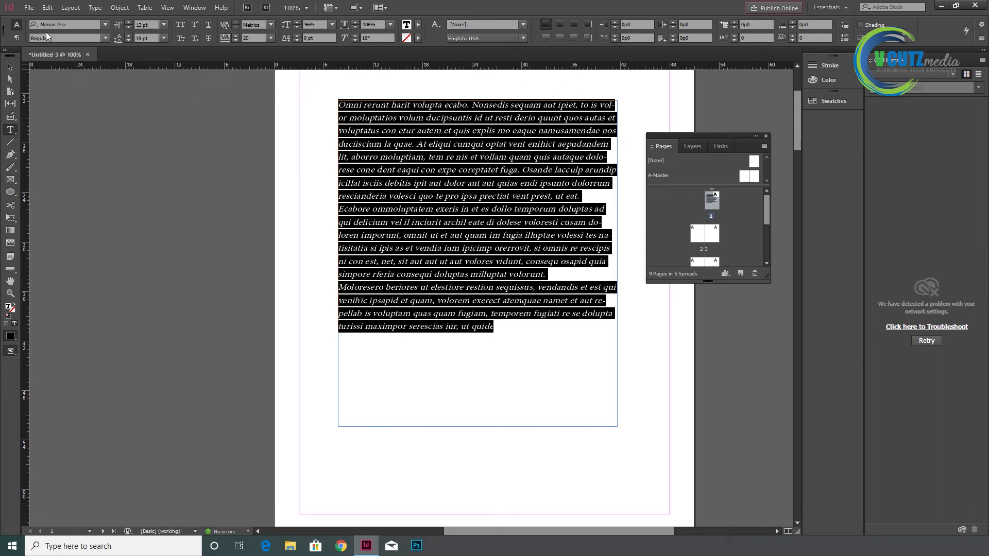
- Show the paragraph formatting controls and reselect all the placeholder text in page 1's frame
click(17, 37)
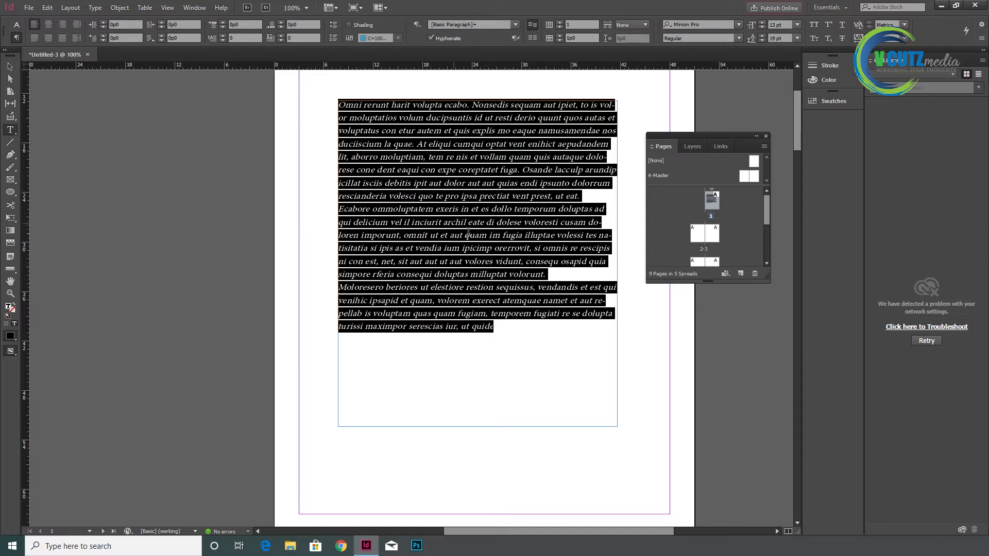
click(530, 319)
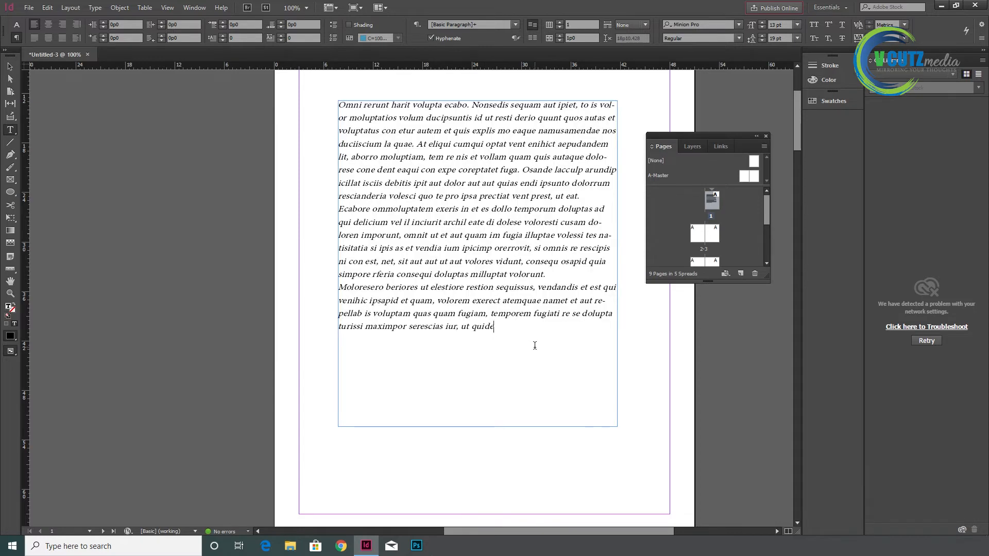
drag(513, 338, 419, 301)
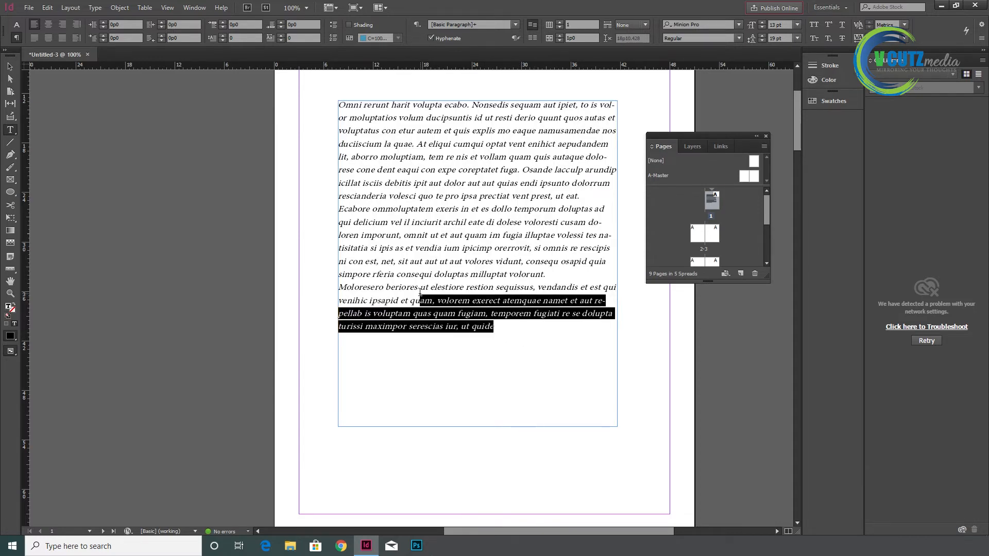
click(524, 342)
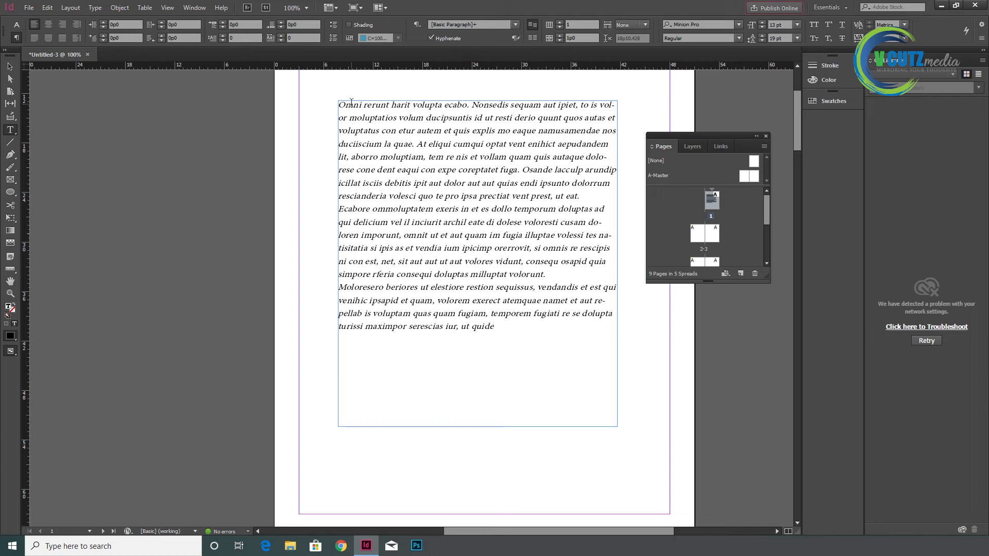
drag(513, 331, 357, 93)
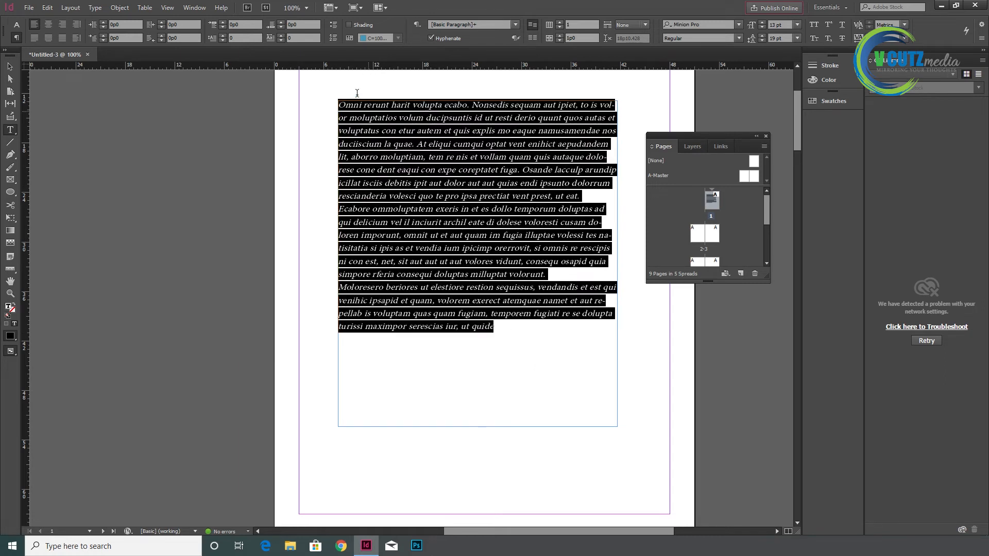
- Try centered and right alignment on the selected paragraphs, and settle on aligning them towards the spine
click(48, 24)
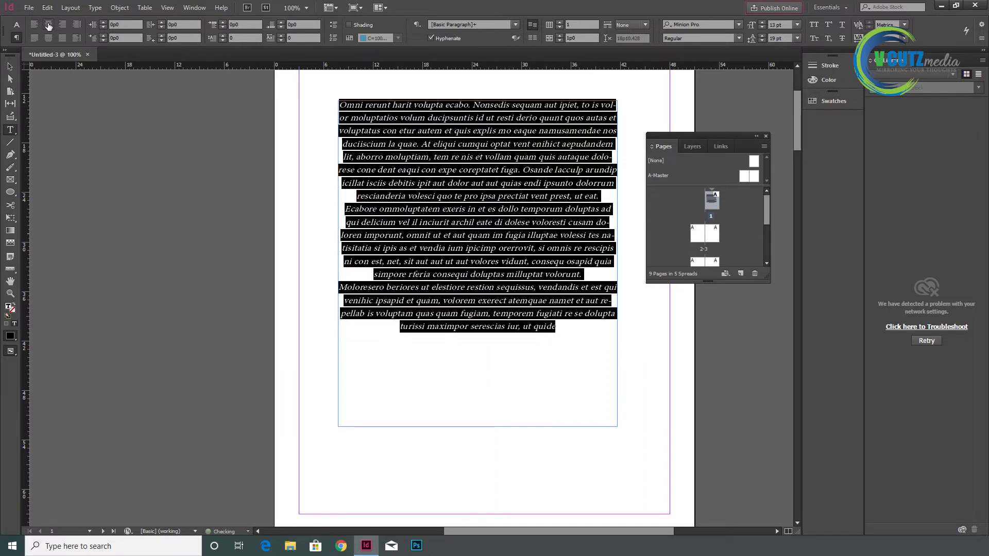
click(63, 25)
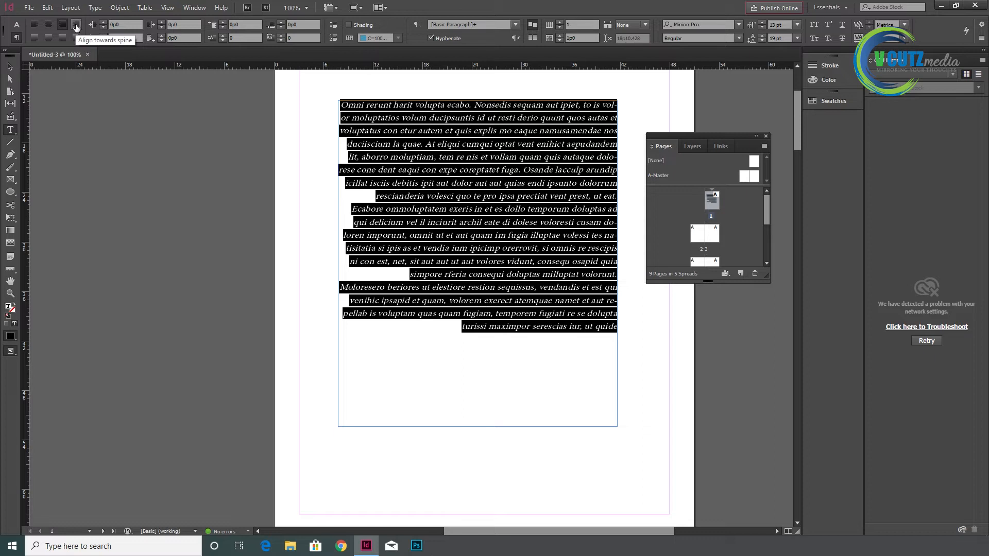
click(75, 25)
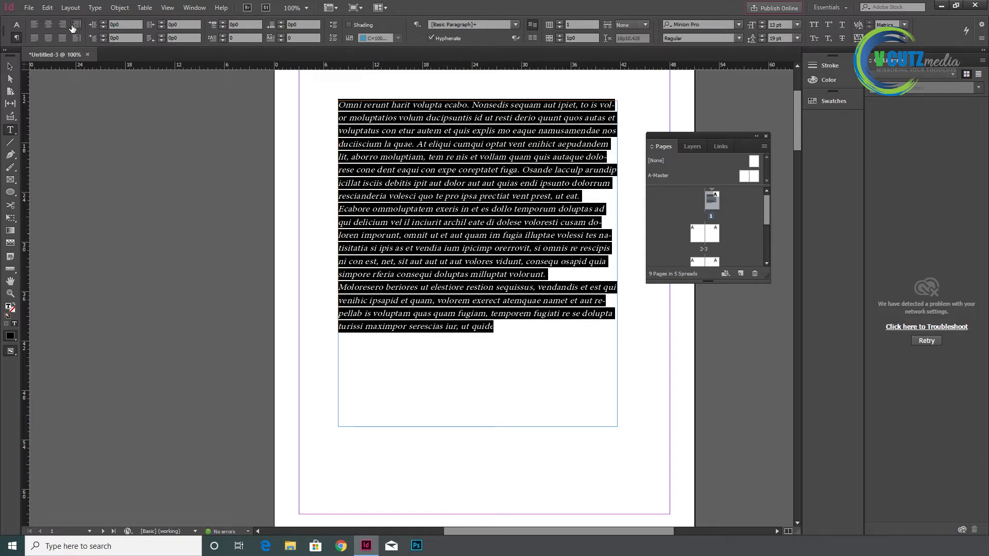
- Try the justification options and away-from-spine alignment on the selected paragraphs, and return to Align towards spine
click(35, 40)
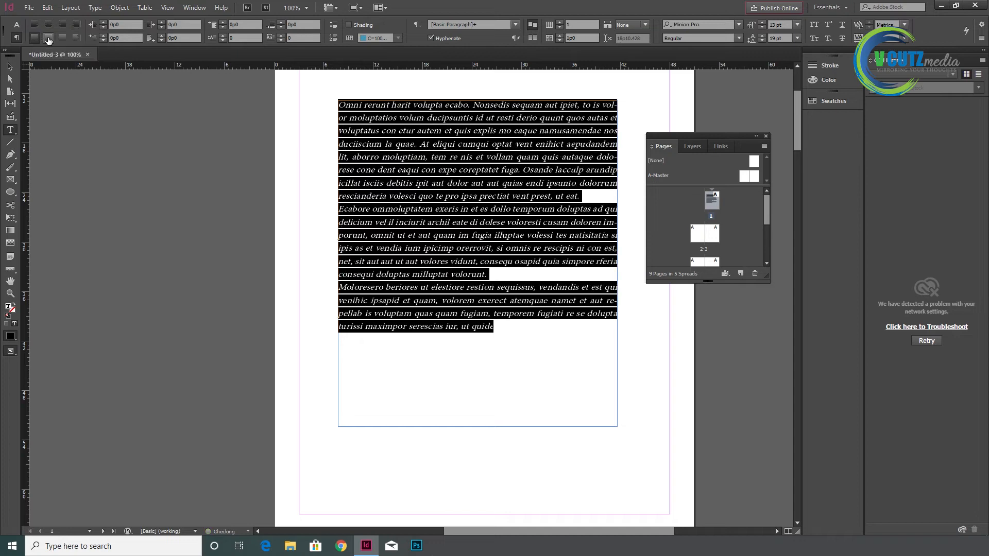
click(51, 40)
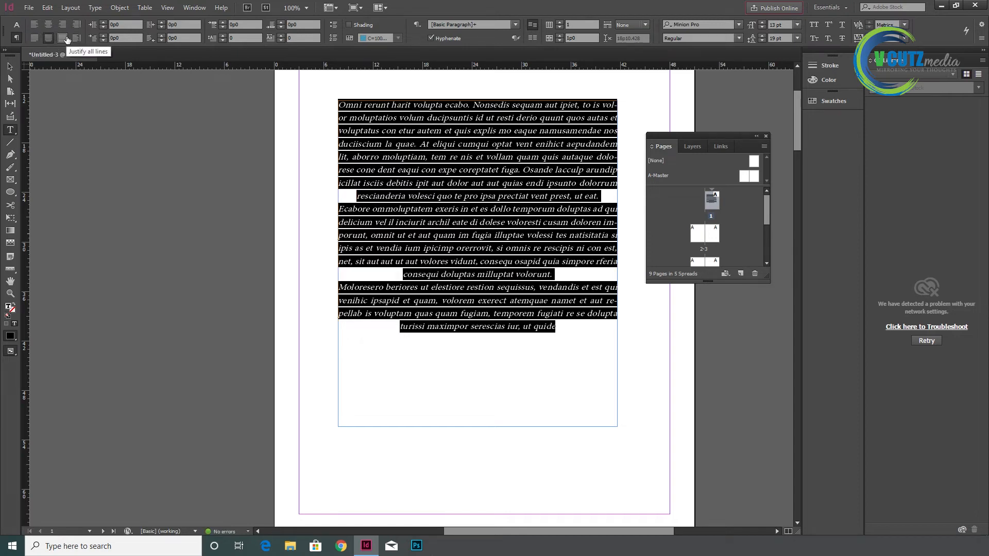
click(65, 38)
click(75, 38)
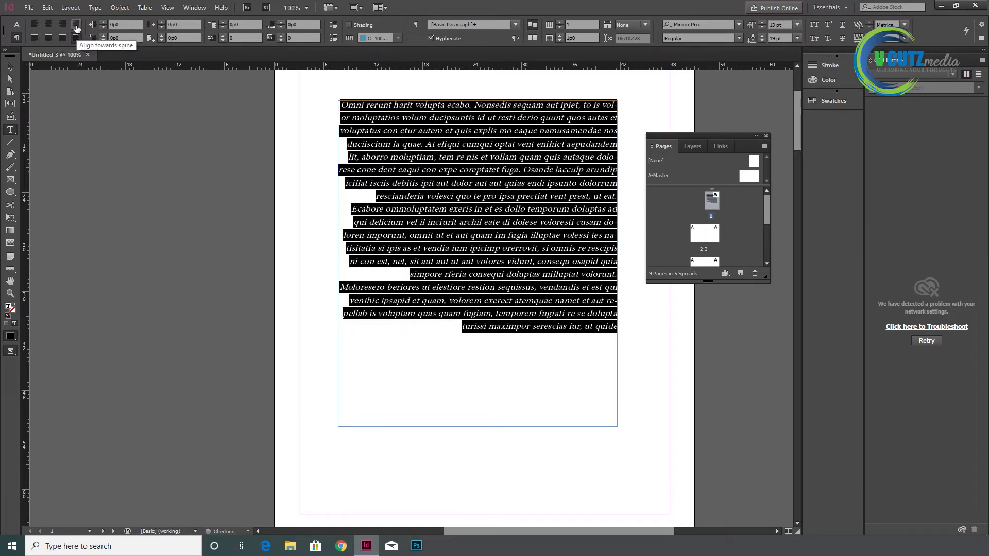
click(77, 25)
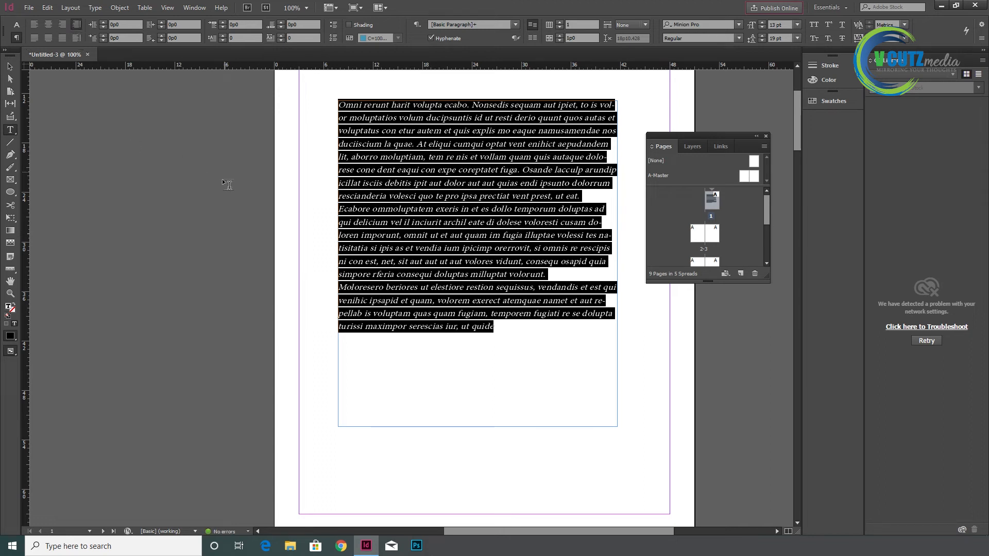
- Set the left indent of the selected paragraphs to 0p4
click(104, 23)
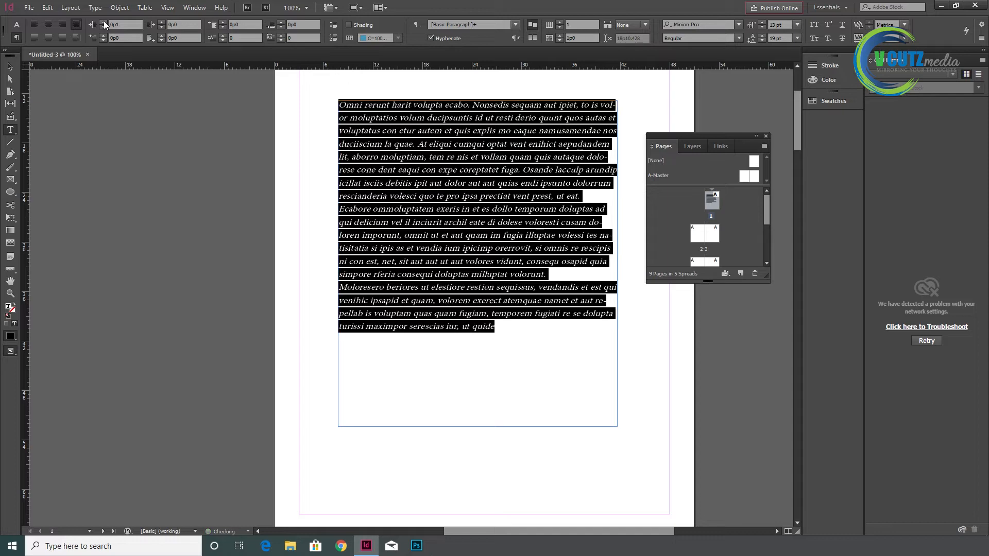
click(103, 22)
click(103, 22)
click(104, 22)
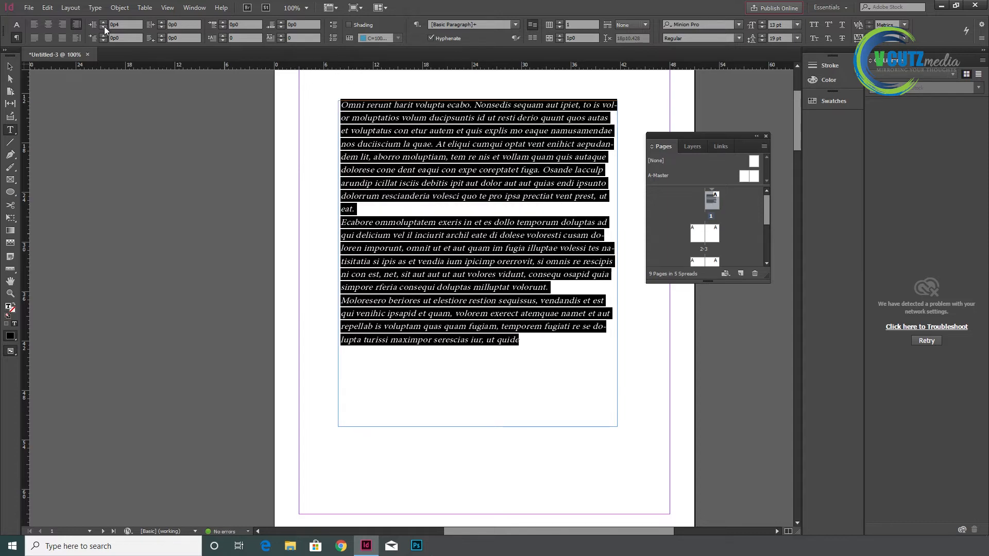
- Set the first line left indent of the selected paragraphs to 0p11
click(103, 35)
click(104, 35)
click(104, 35)
click(103, 35)
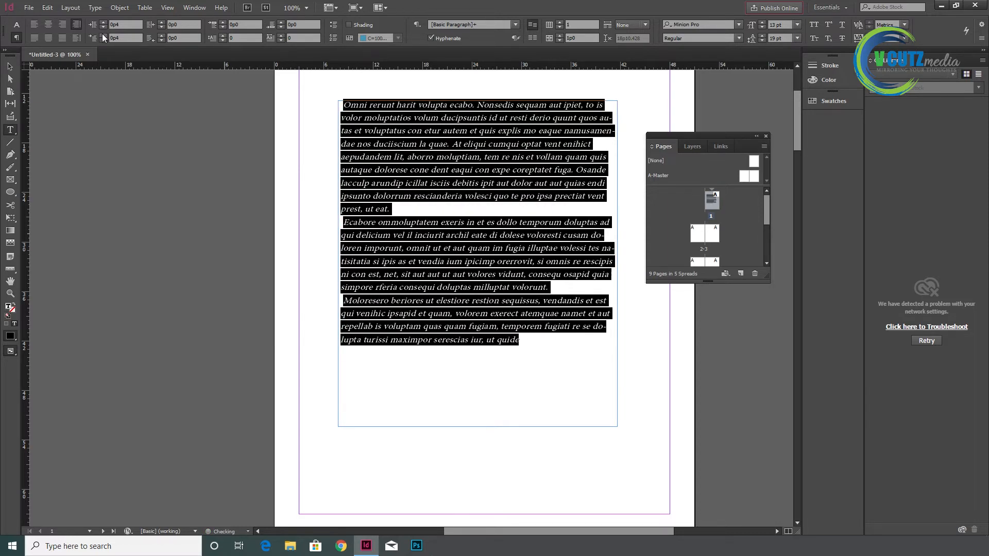
click(103, 35)
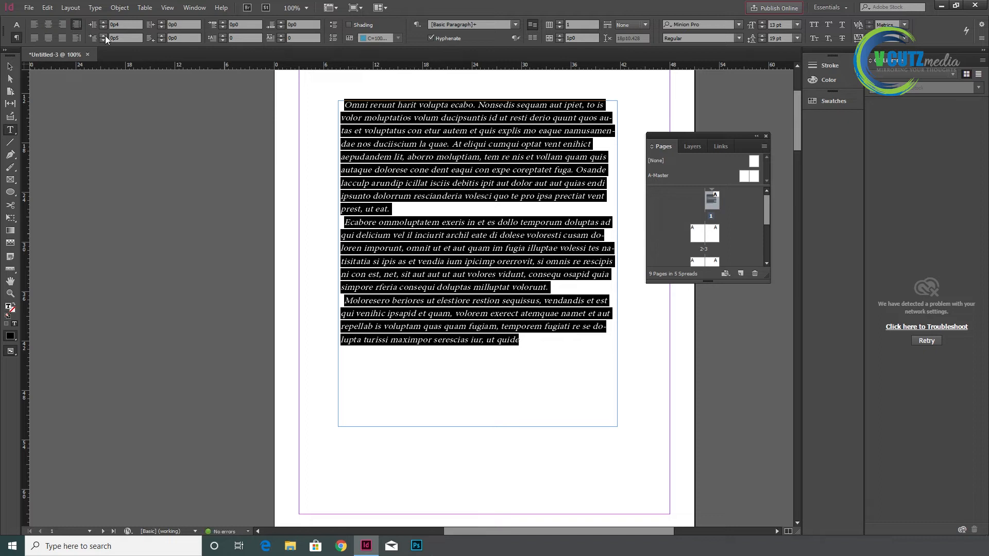
click(103, 35)
click(103, 35)
click(104, 35)
click(104, 35)
click(104, 35)
click(104, 35)
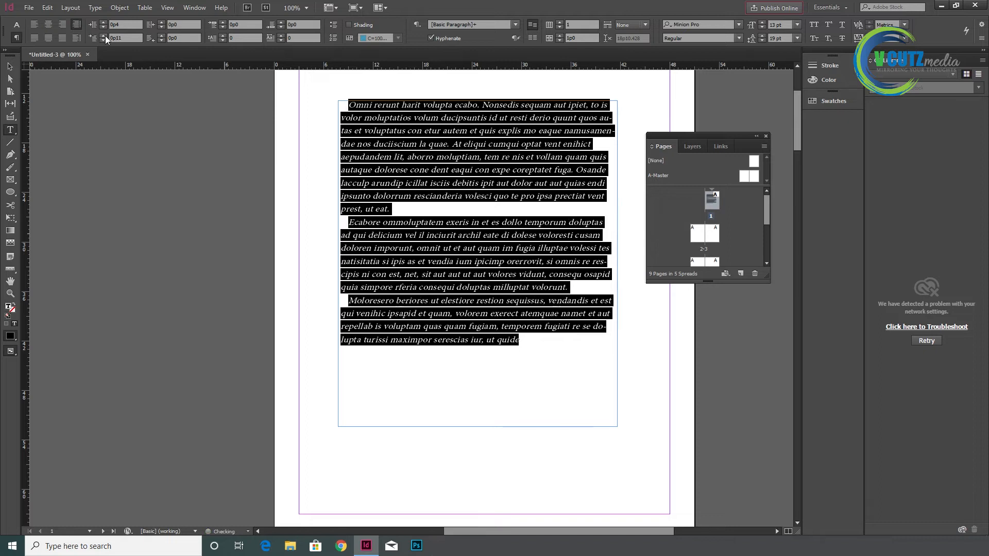
- Set the right indent of the selected paragraphs to 0p5
click(162, 22)
click(162, 22)
click(162, 22)
click(162, 22)
click(162, 22)
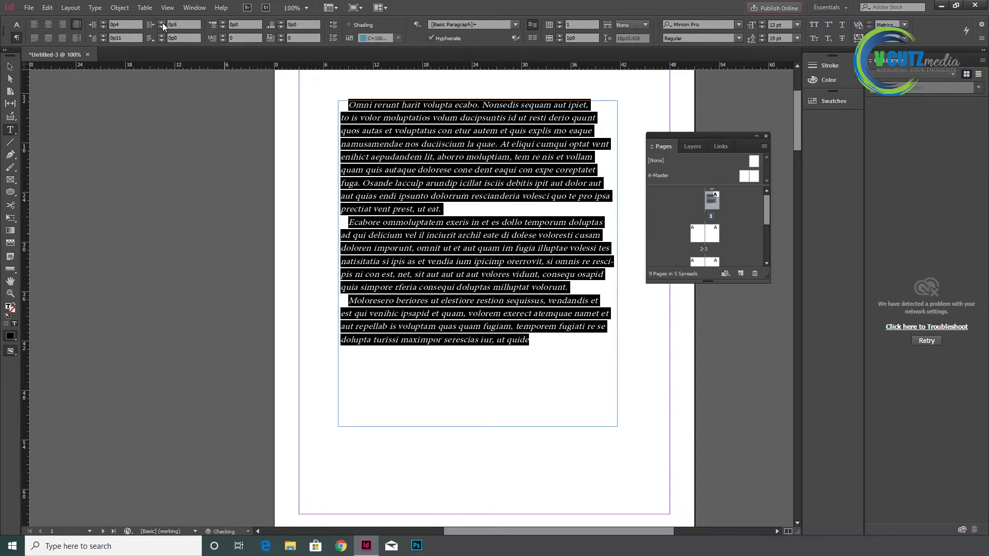
- Set the right indent of the selected paragraphs to 0p6 and the space before them to 0p2
click(162, 22)
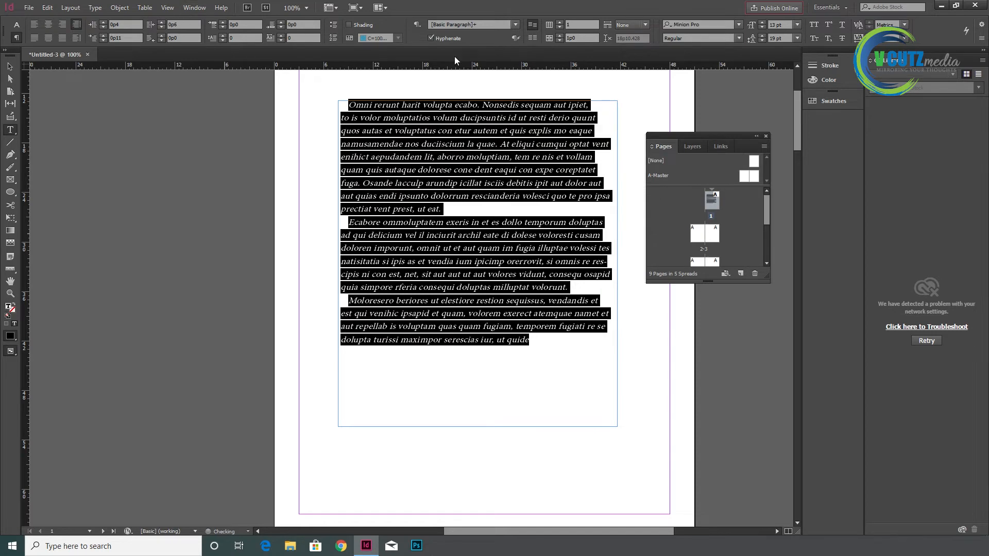
click(223, 22)
click(223, 22)
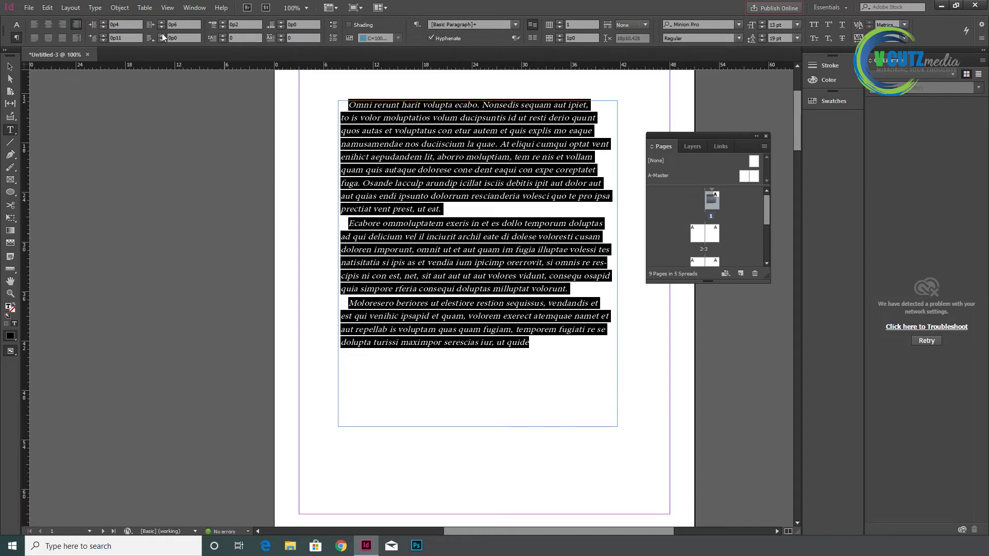
- Set the last line right indent of the selected paragraphs to 0p4 and increase the space before them to 1p2
click(162, 34)
click(162, 35)
click(223, 22)
click(223, 22)
click(222, 22)
click(222, 22)
click(223, 22)
click(223, 22)
click(223, 22)
click(222, 22)
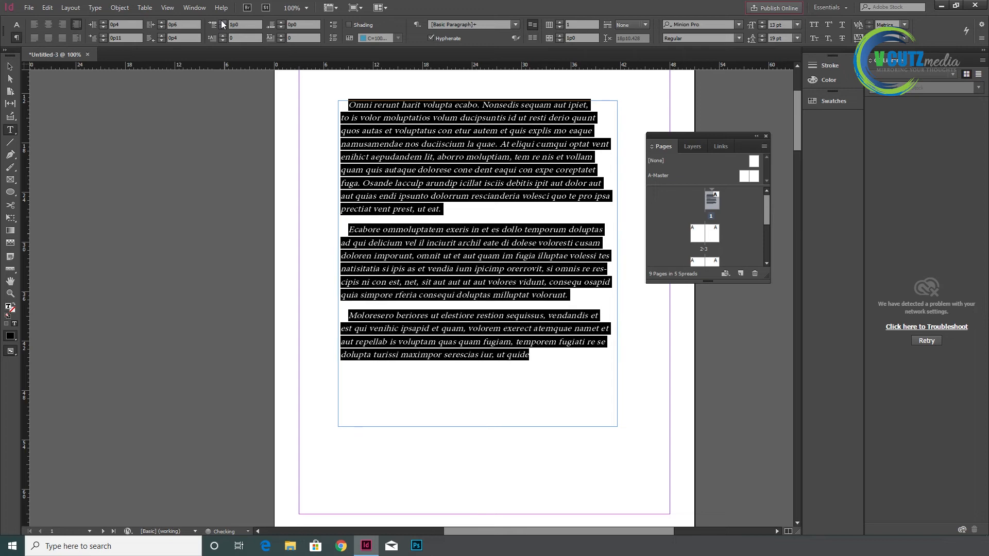
click(223, 22)
click(223, 22)
click(223, 22)
click(222, 22)
click(421, 365)
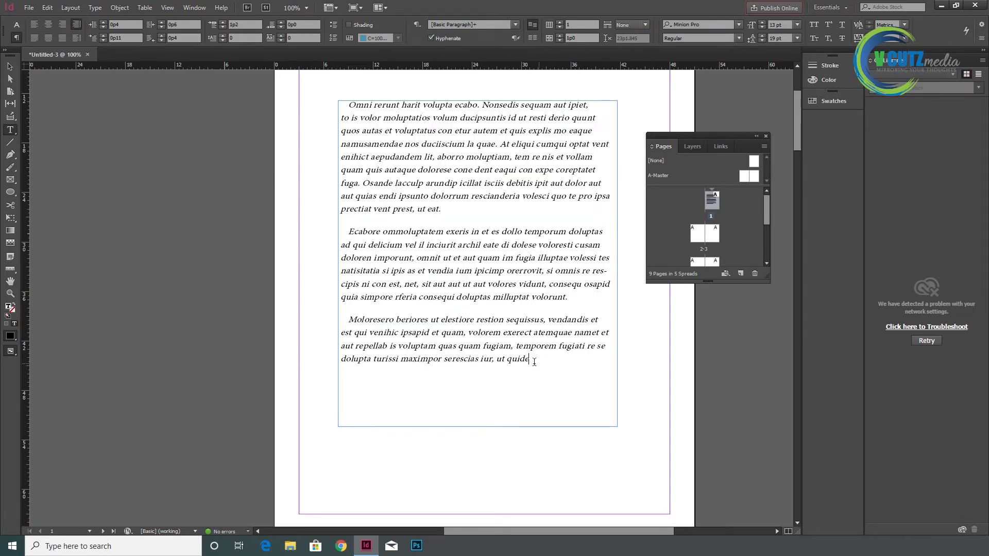
- Give the last paragraph a drop cap, trying three lines before two, and extend it over the first three characters
drag(536, 359, 340, 319)
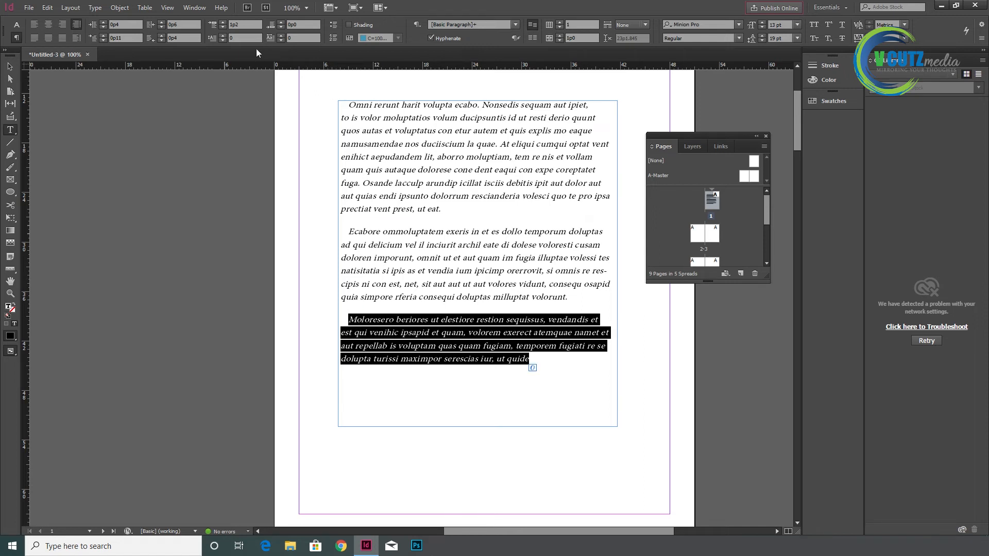
click(222, 36)
click(223, 36)
click(223, 35)
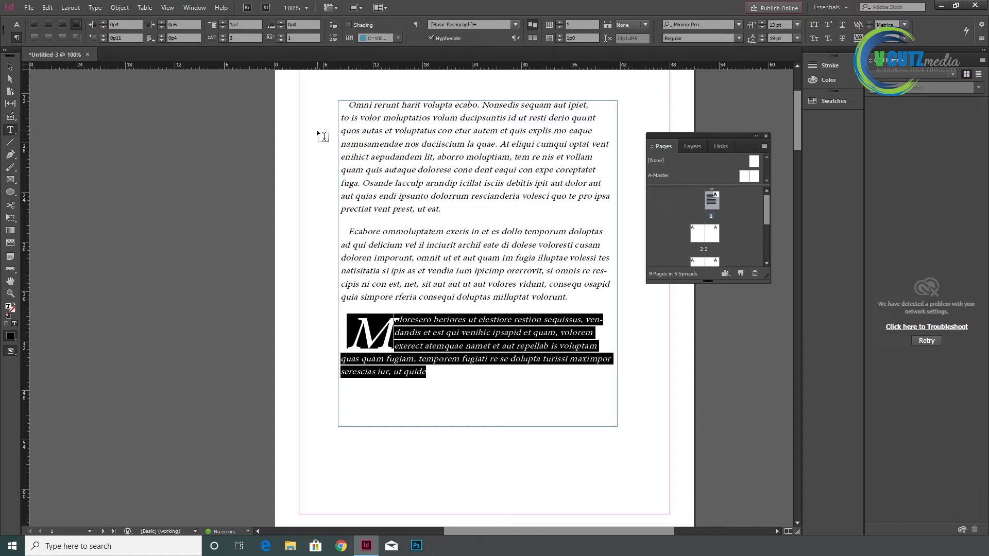
click(223, 40)
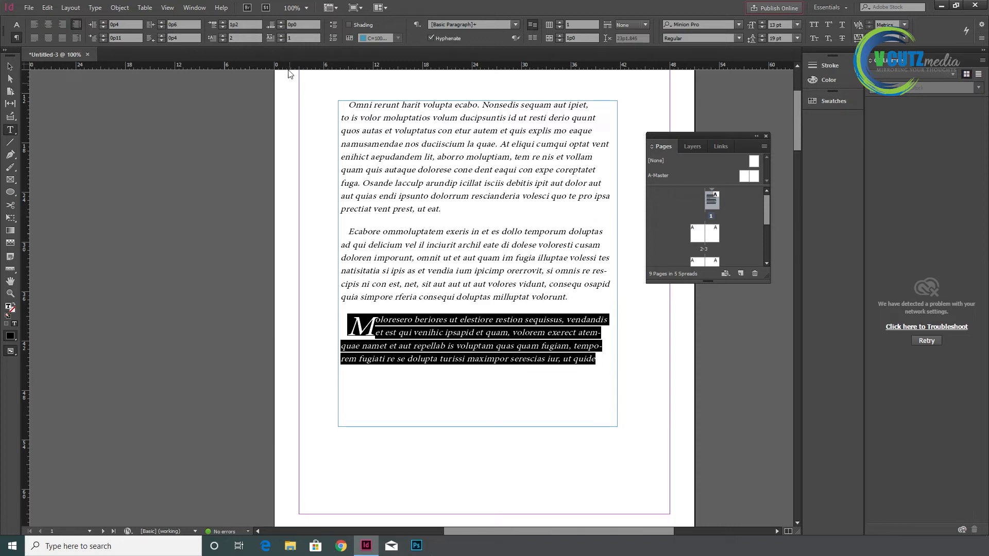
click(281, 33)
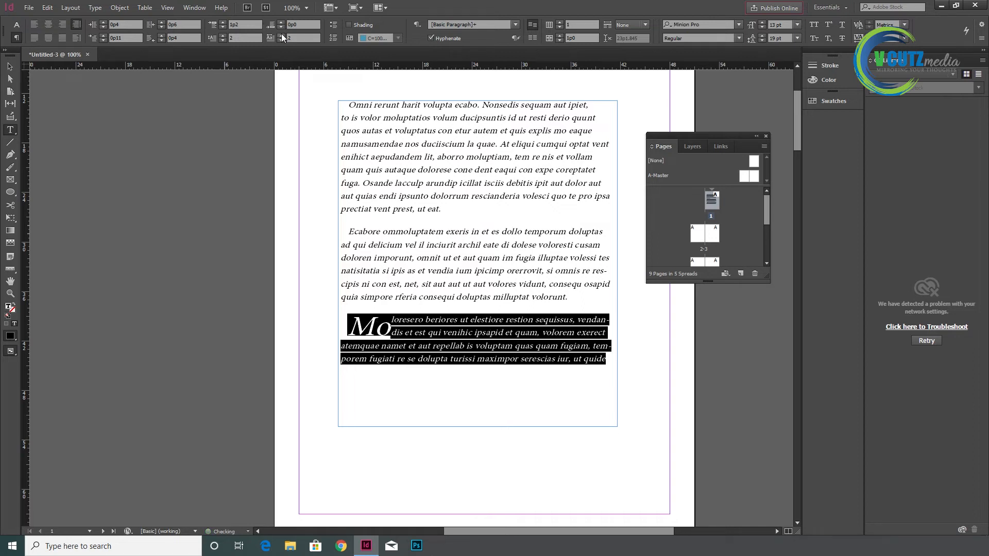
click(281, 34)
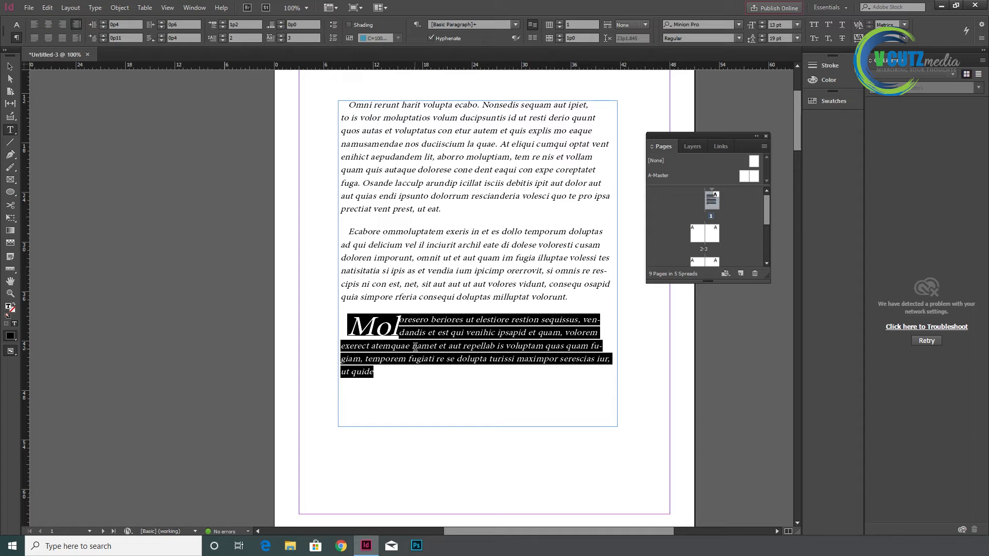
- Remove the drop cap from the last paragraph by reducing its character count to 0
click(281, 36)
click(281, 40)
click(281, 40)
click(281, 40)
click(281, 40)
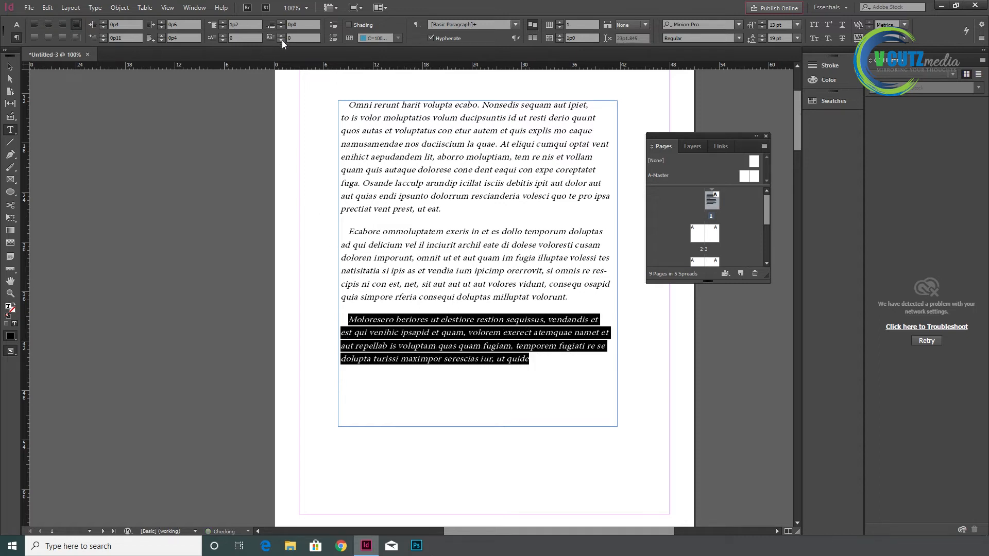
- Delete the placeholder text frame from page 1
click(607, 362)
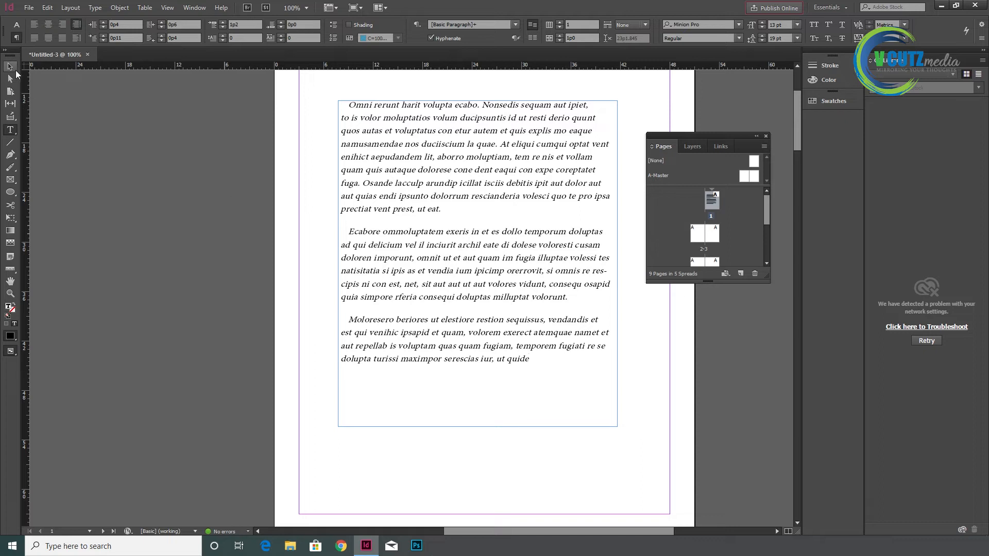
click(13, 69)
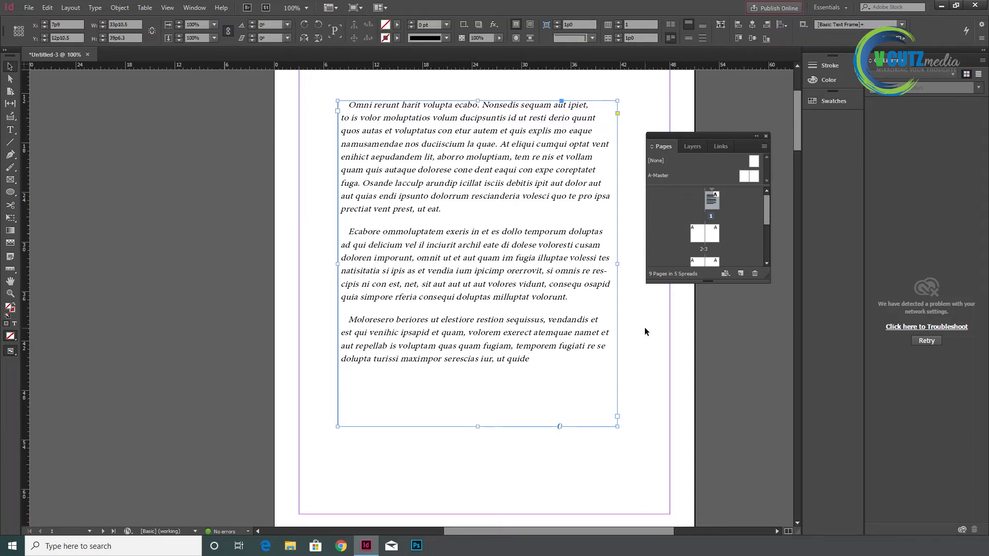
key(Delete)
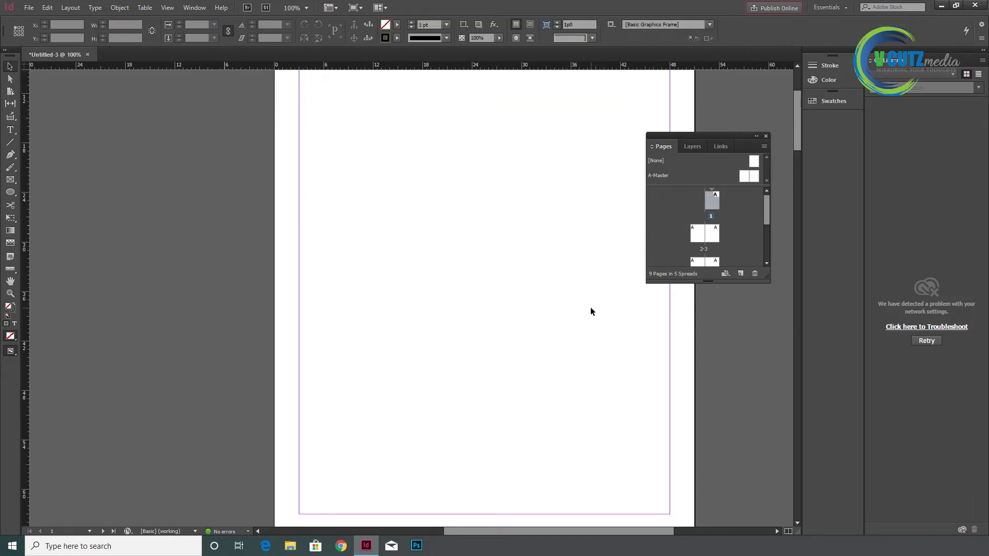
- Open the A-Master spread, draw a small text frame at the foot of its left page, and insert the current page number marker
key(ctrl+minus)
scroll(530, 252, down, 3)
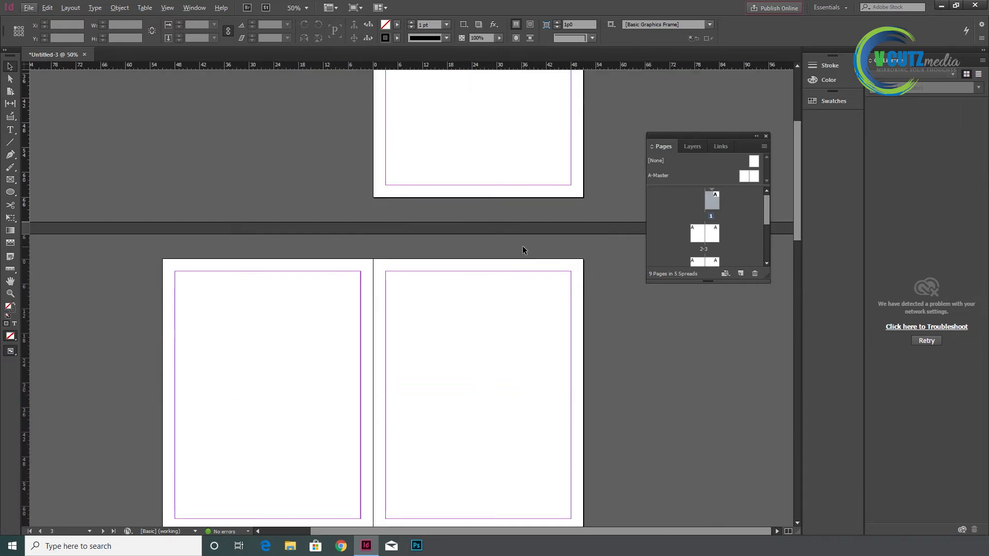
scroll(518, 244, down, 3)
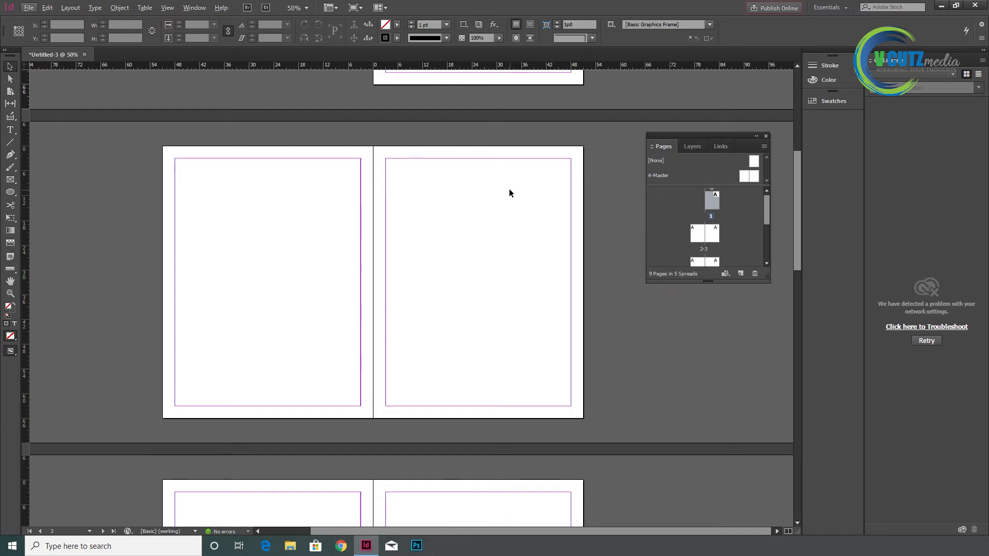
scroll(479, 229, down, 4)
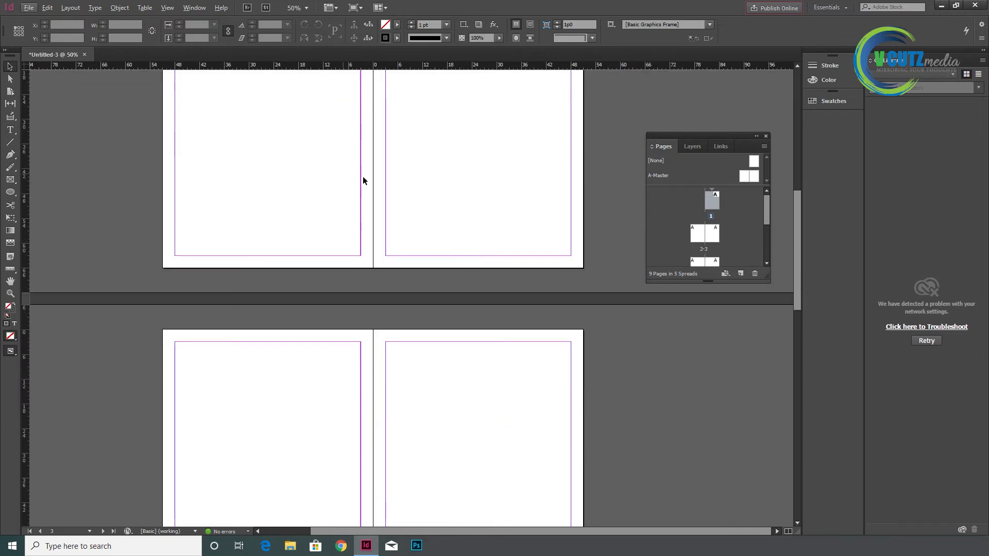
scroll(418, 179, up, 1)
scroll(419, 183, down, 5)
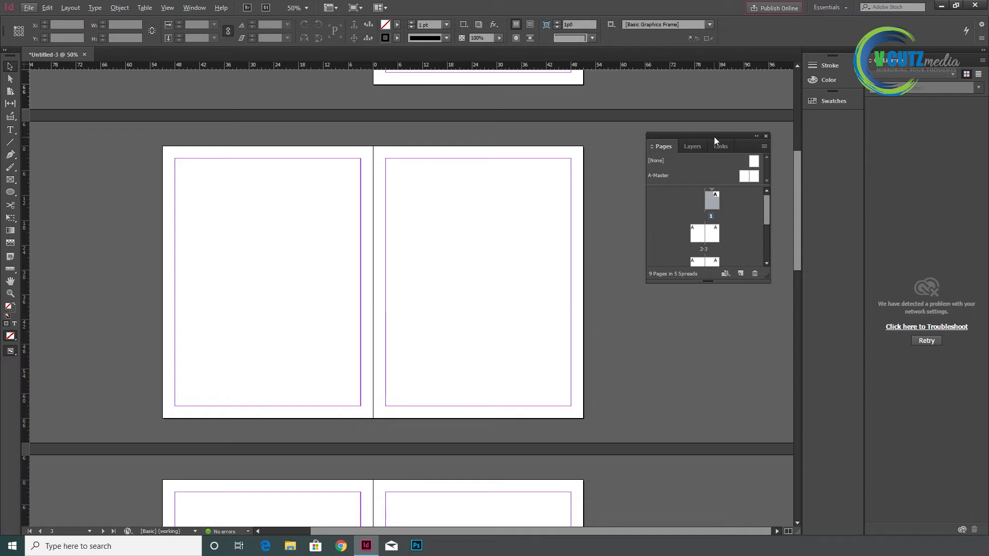
double_click(744, 177)
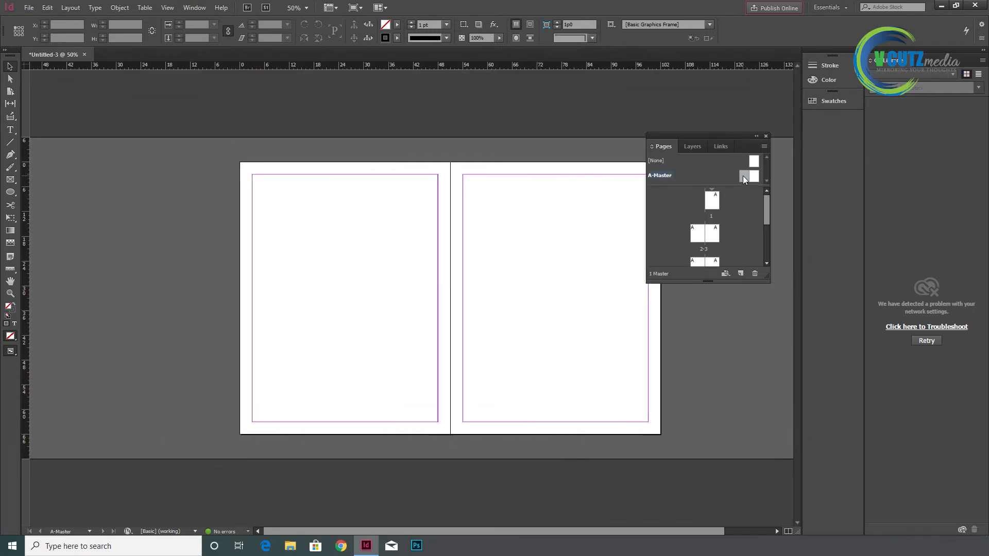
click(10, 130)
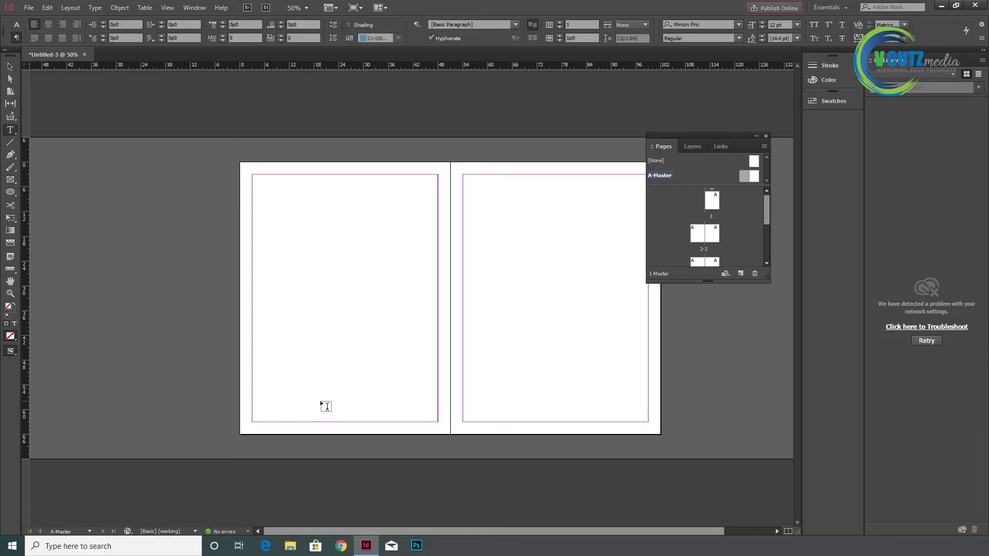
drag(320, 400, 350, 421)
key(ctrl+alt+shift+n)
- Enlarge the font size of the page number marker on the A-Master spread
double_click(323, 402)
click(17, 25)
click(129, 22)
click(129, 22)
click(129, 21)
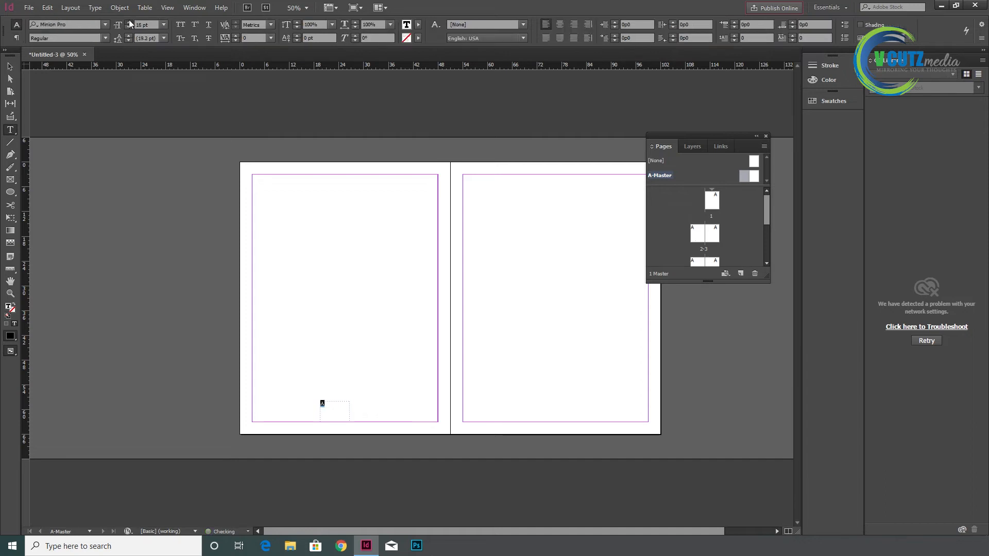
click(129, 21)
click(128, 21)
click(129, 22)
click(129, 22)
click(129, 22)
key(Escape)
- Copy the page number frame to the foot of the facing A-Master page and return to document page 1
drag(323, 404, 547, 407)
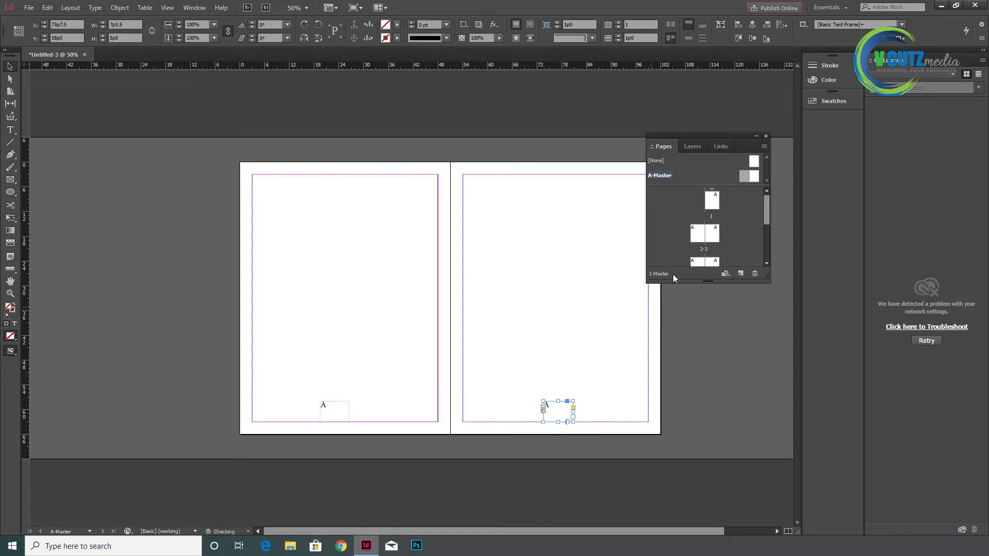
double_click(711, 203)
scroll(712, 204, down, 3)
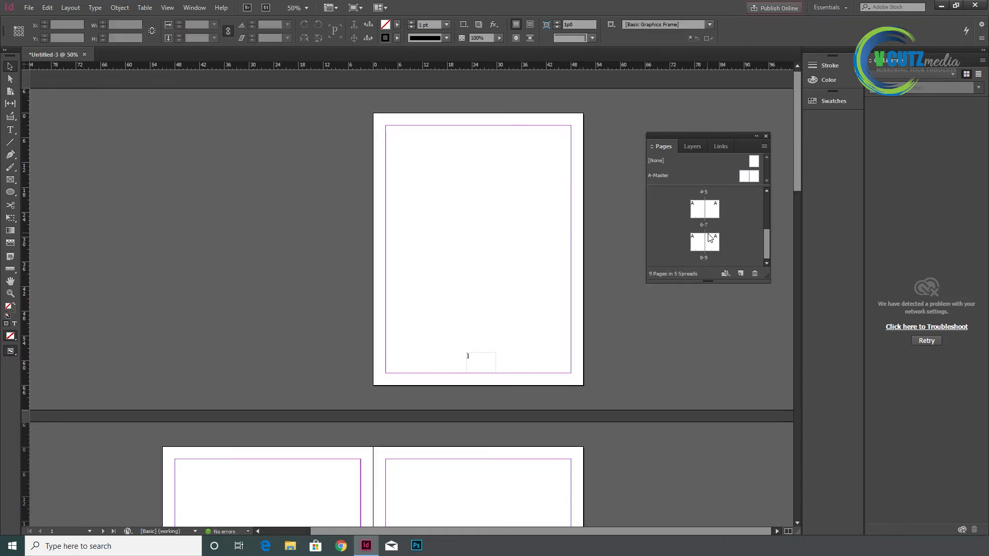
scroll(485, 370, down, 3)
scroll(485, 370, up, 2)
click(70, 7)
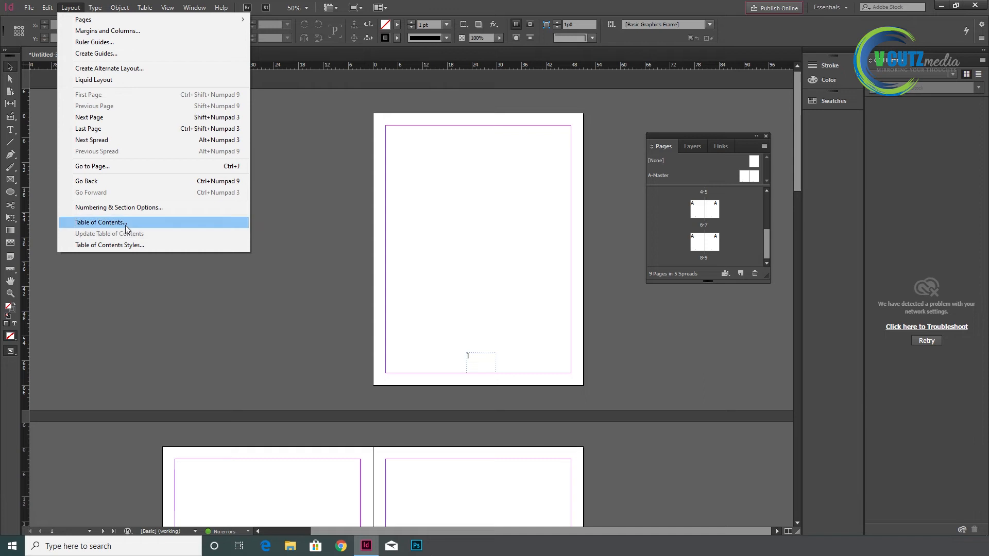
click(76, 6)
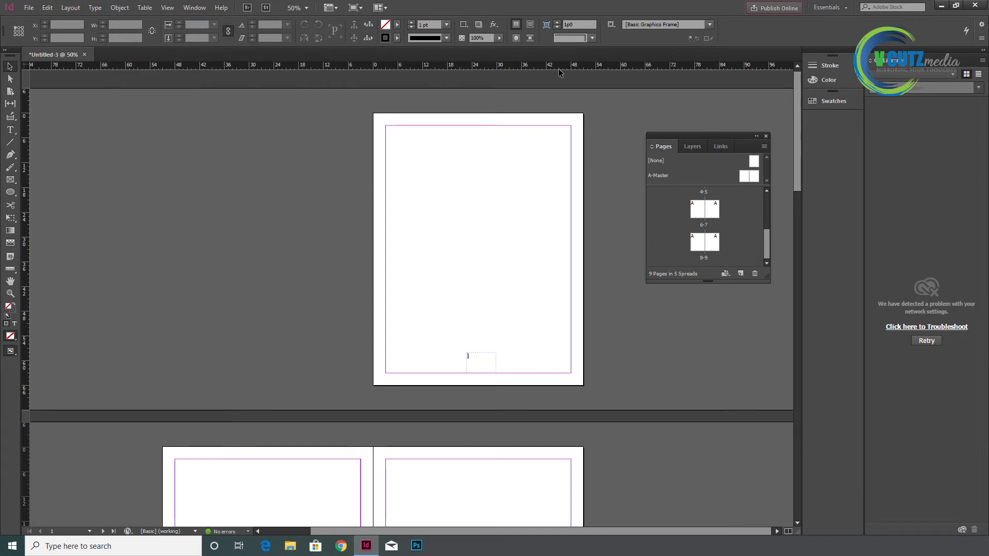
- Draw a text frame about 41p0 by 45p0 above the page number on page 2 and fill it with placeholder text
click(766, 136)
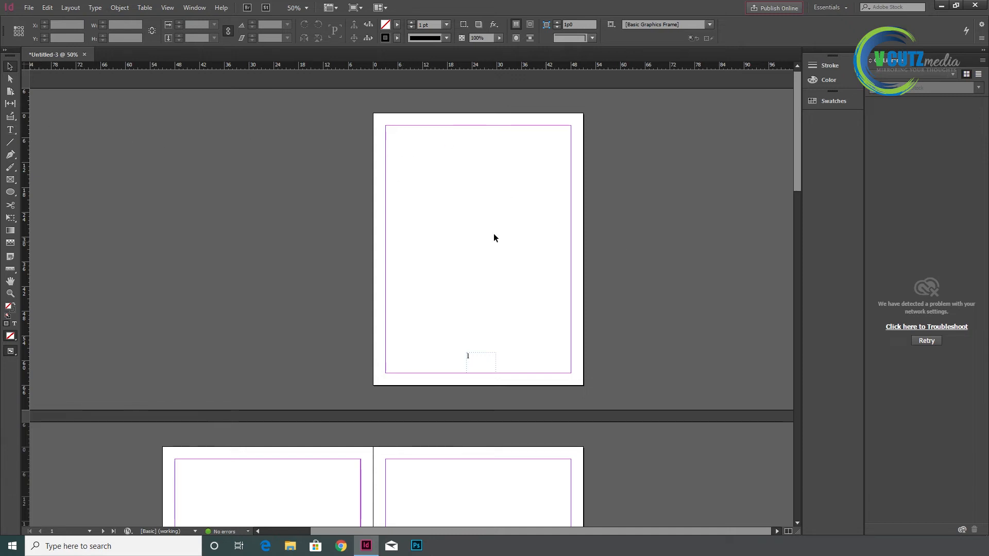
click(10, 129)
scroll(404, 267, down, 7)
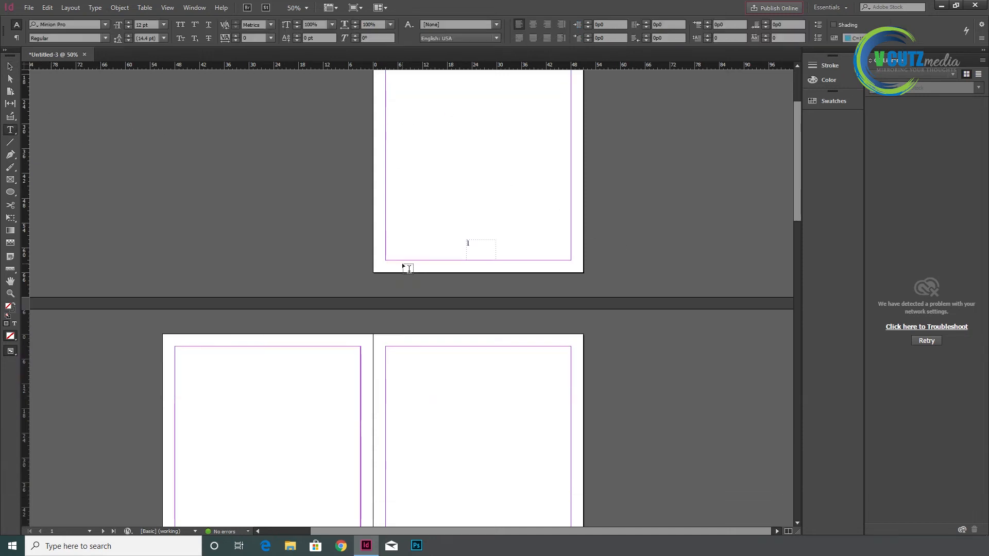
scroll(404, 267, up, 2)
scroll(409, 267, down, 1)
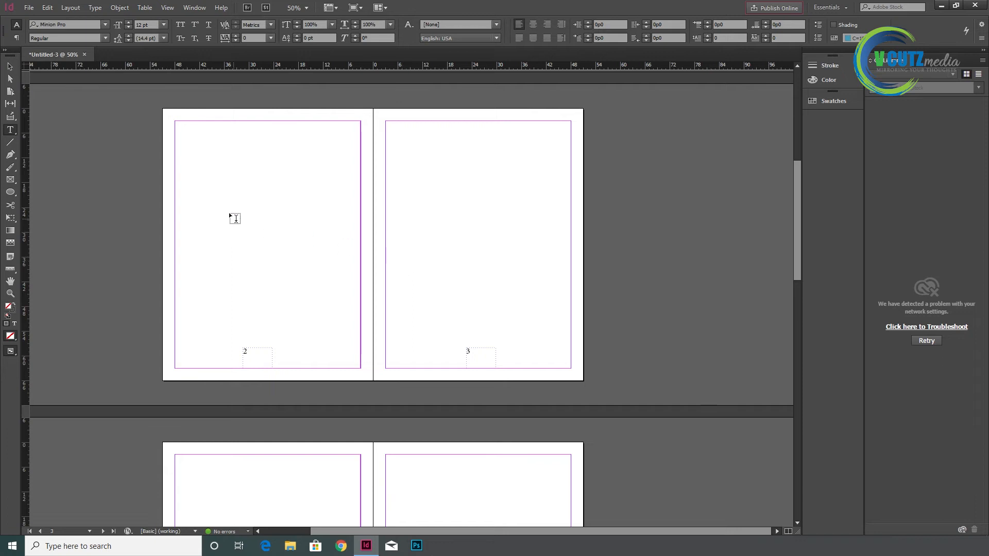
drag(185, 156, 354, 342)
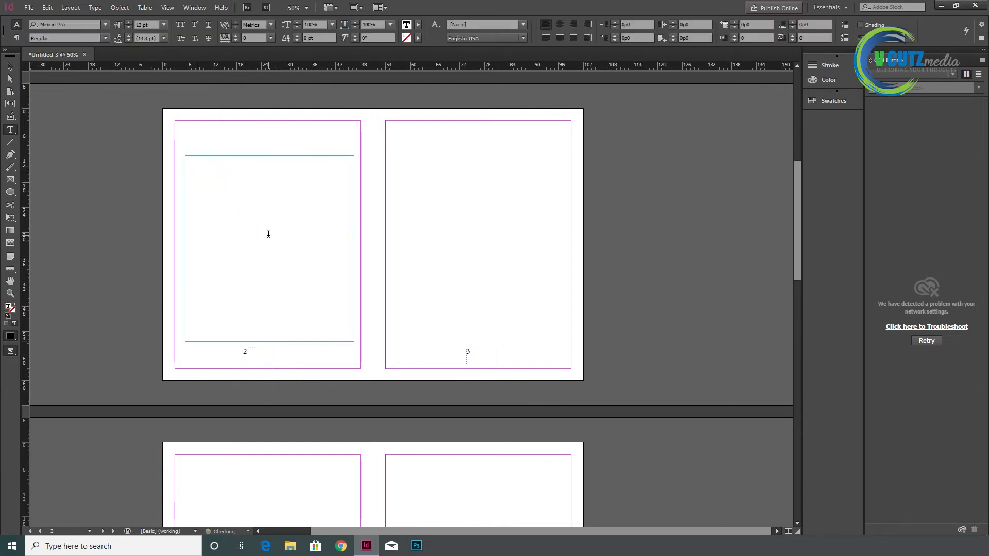
right_click(268, 235)
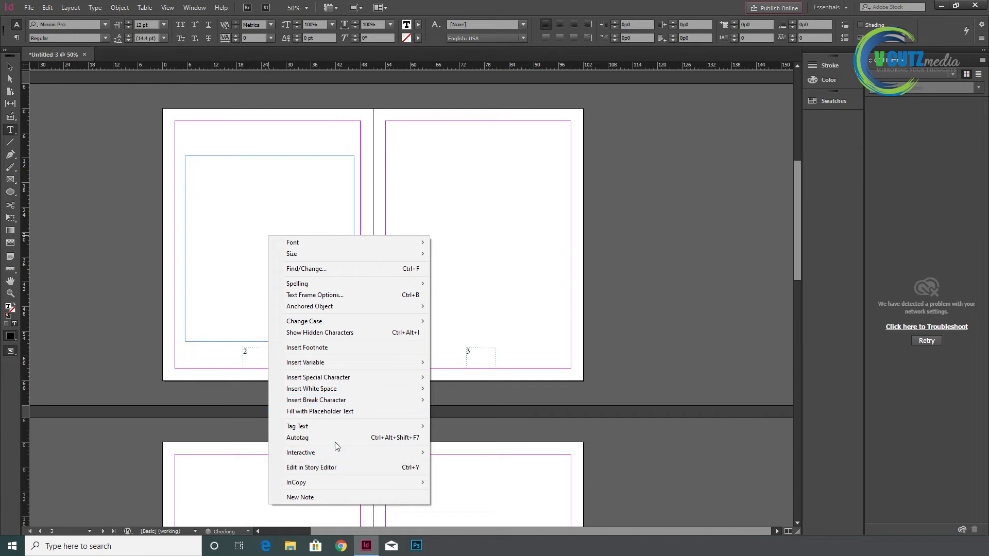
click(338, 411)
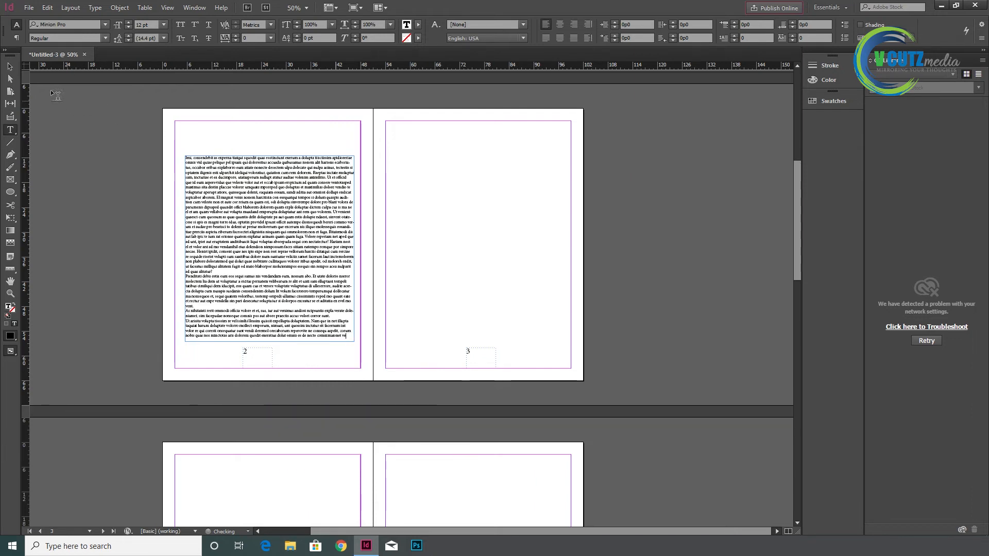
- Duplicate the page 2 placeholder text frame onto pages 3, 4 and 5
click(10, 66)
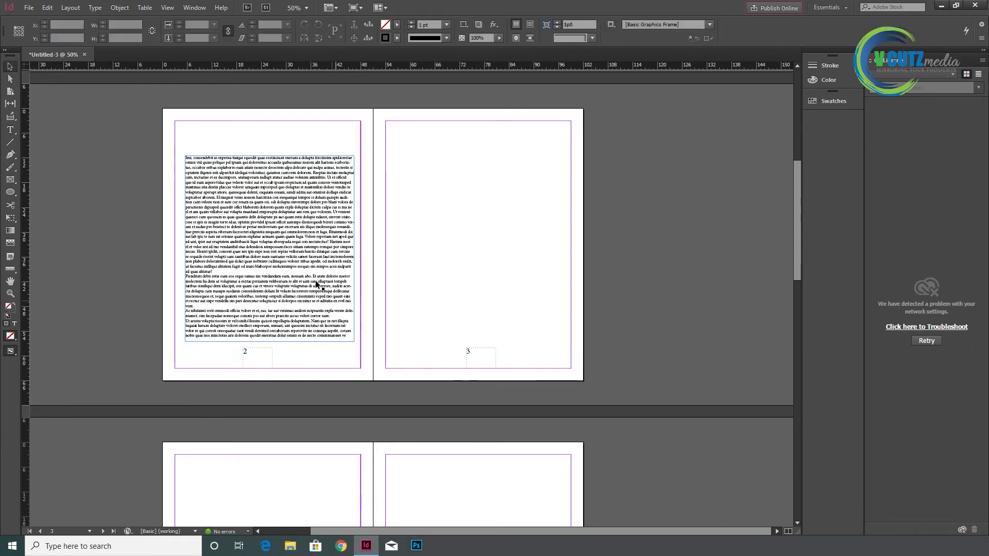
drag(290, 271, 500, 273)
scroll(498, 287, down, 4)
drag(288, 115, 290, 444)
alt+drag(290, 447, 288, 444)
scroll(289, 444, down, 3)
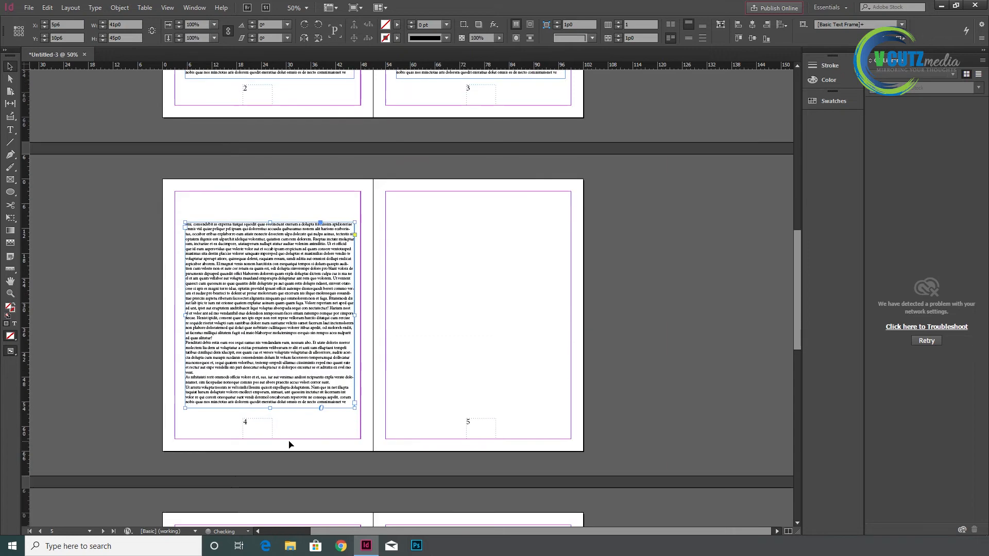
alt+drag(259, 293, 472, 288)
- Check the automatic page numbers on the spreads after page 5 and display the document's layers
scroll(472, 291, down, 3)
scroll(291, 169, down, 3)
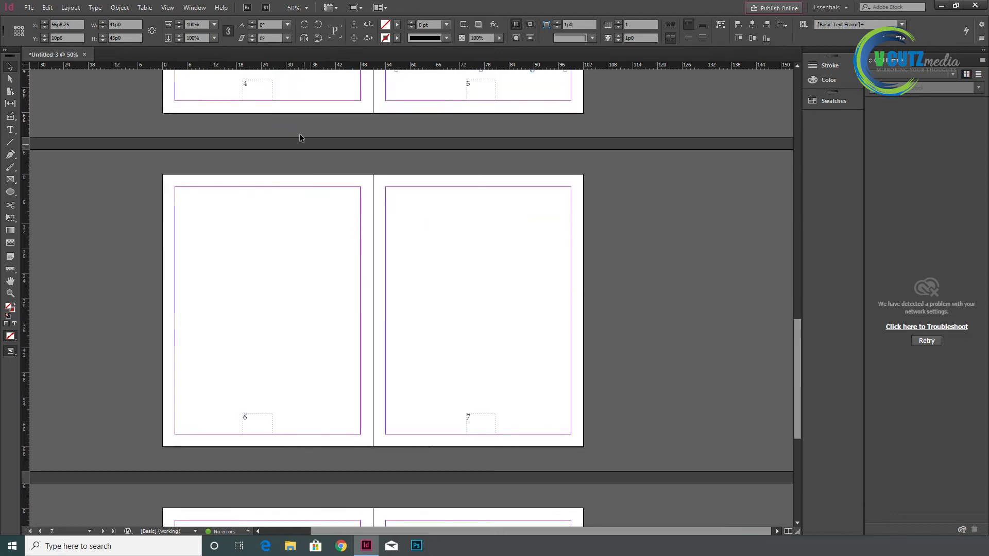
scroll(438, 201, down, 2)
scroll(670, 170, up, 2)
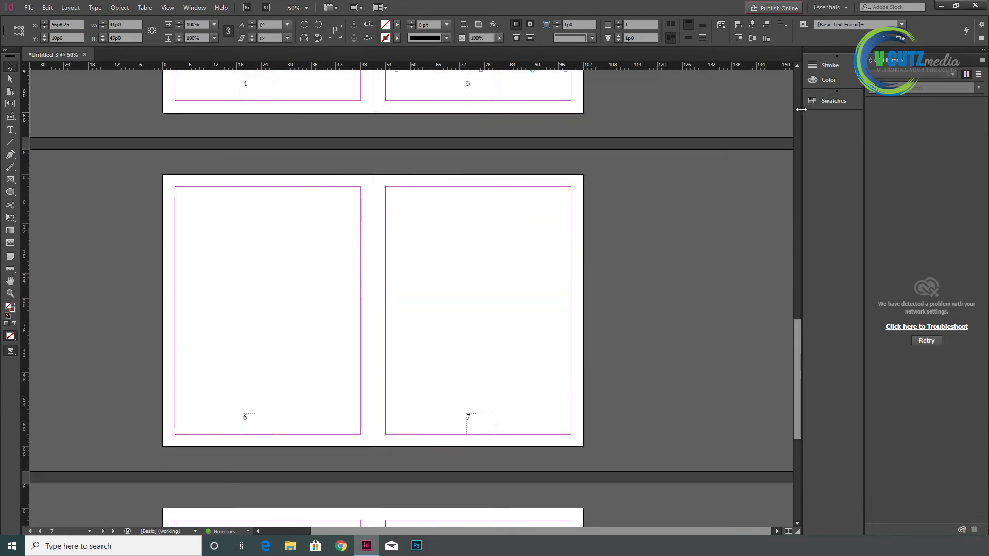
key(F7)
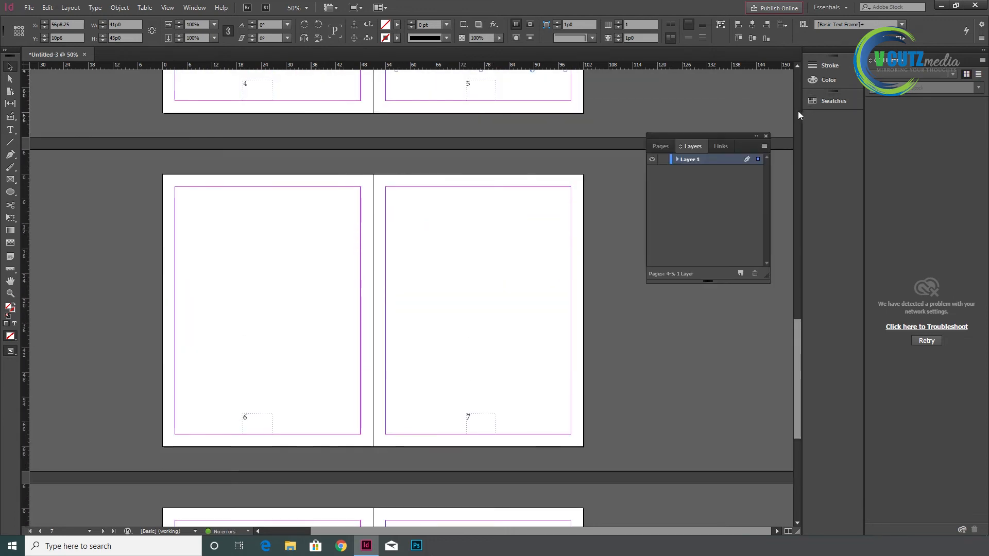
- Delete pages 8 and 9 from the document
click(669, 147)
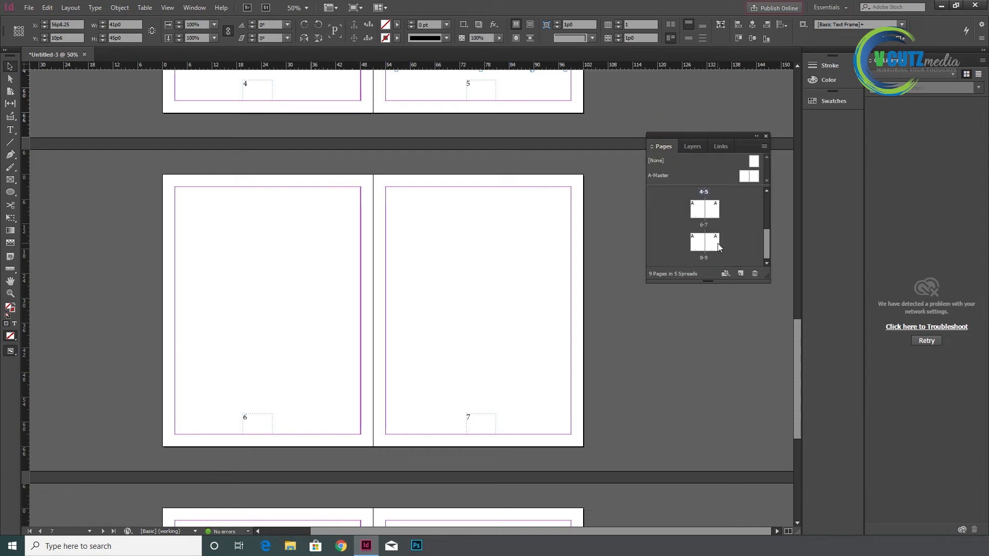
click(718, 248)
shift+click(698, 243)
click(754, 273)
scroll(456, 249, down, 5)
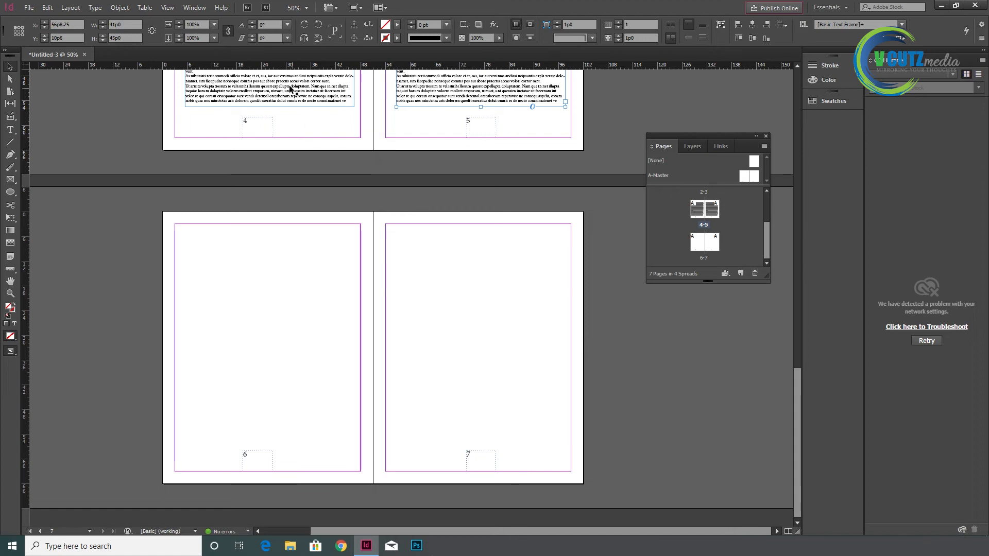
- Duplicate the page 4 placeholder text frame onto pages 6 and 7
scroll(358, 133, up, 3)
alt+drag(302, 173, 305, 479)
scroll(360, 397, down, 3)
drag(288, 285, 474, 326)
- Draw a text frame about 23p4.5 by 6p3 above the body text on page 2, enter "chapter 1" and set it in all caps
scroll(441, 206, up, 5)
scroll(442, 209, up, 8)
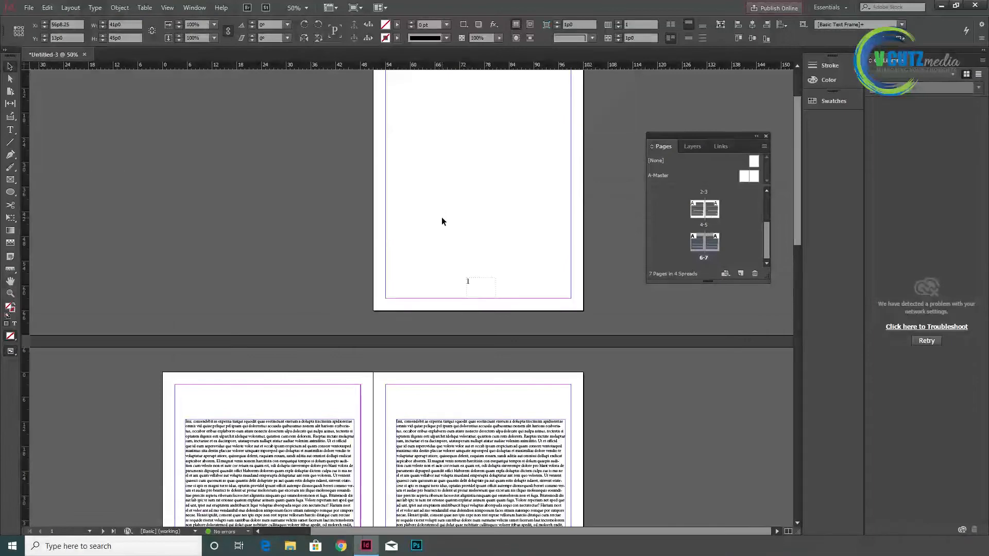
scroll(441, 217, down, 2)
click(11, 130)
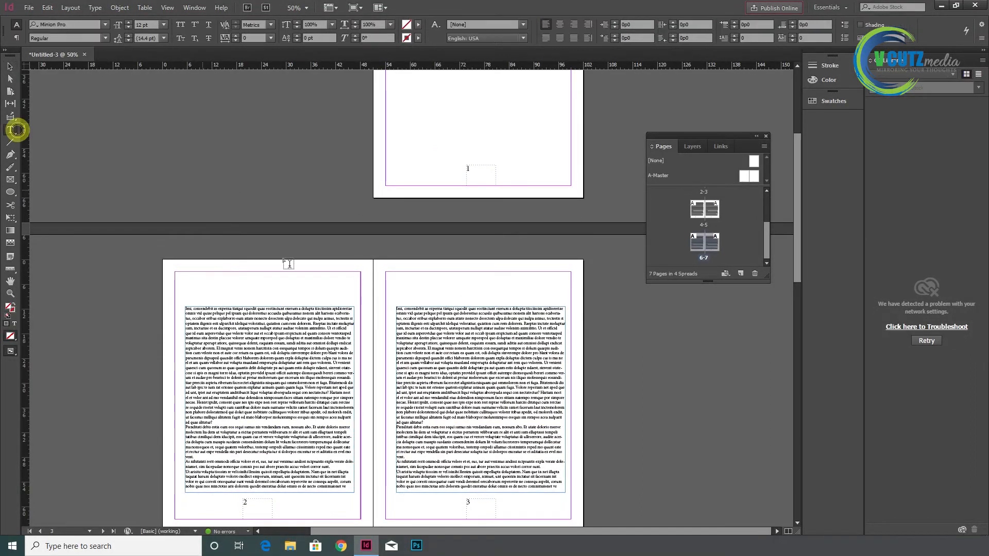
drag(217, 278, 313, 303)
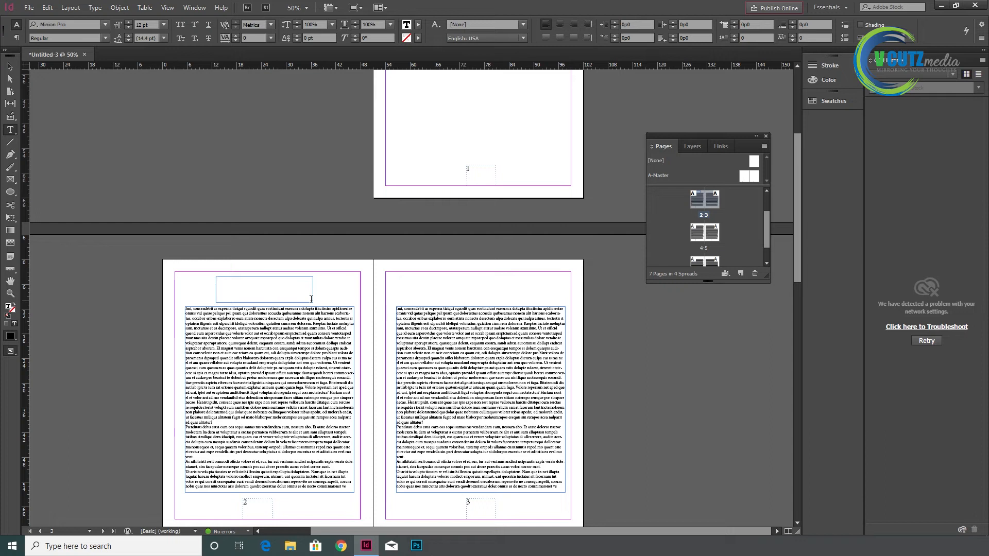
text(chapter 1)
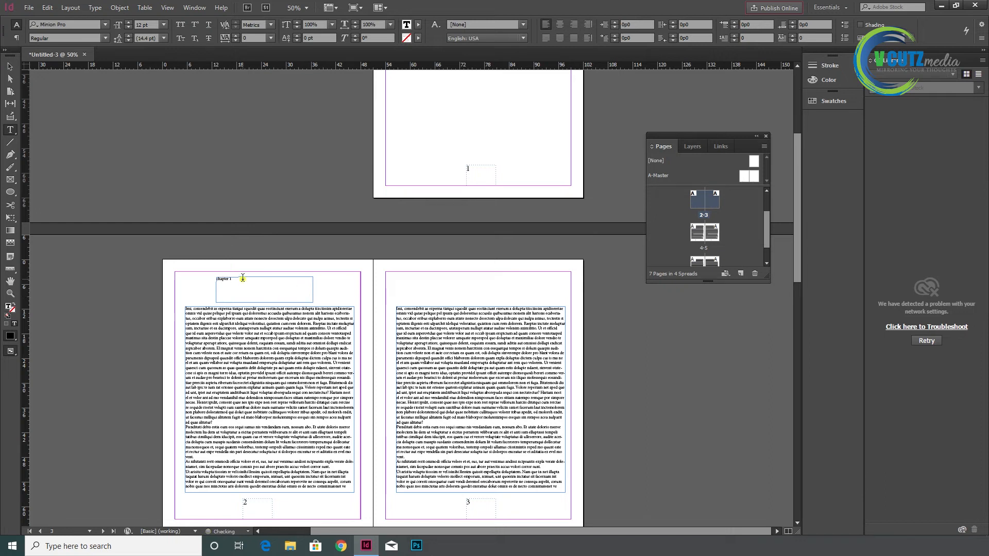
drag(243, 278, 185, 251)
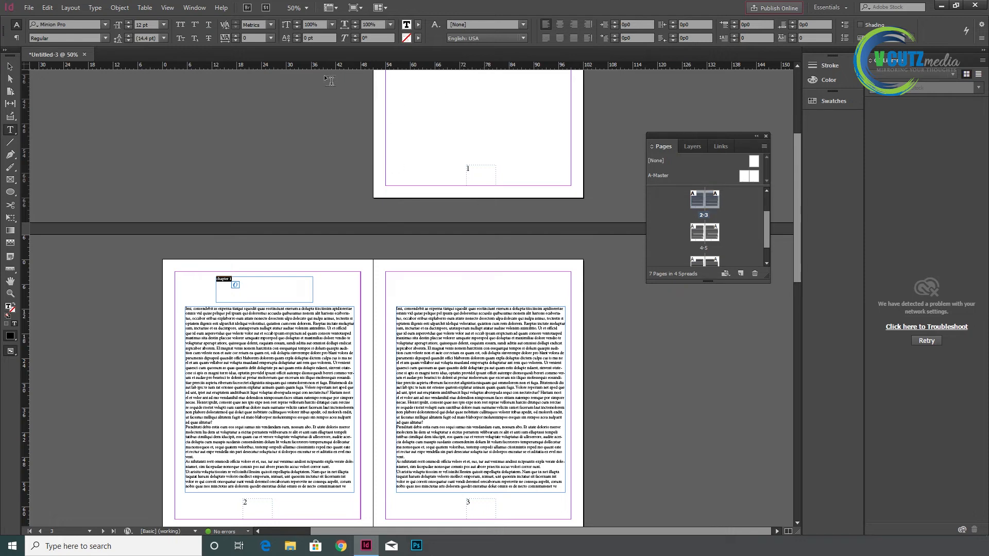
click(180, 24)
- Duplicate the page 2 chapter heading frame onto page 3 and delete the chapter number from the copy
click(10, 66)
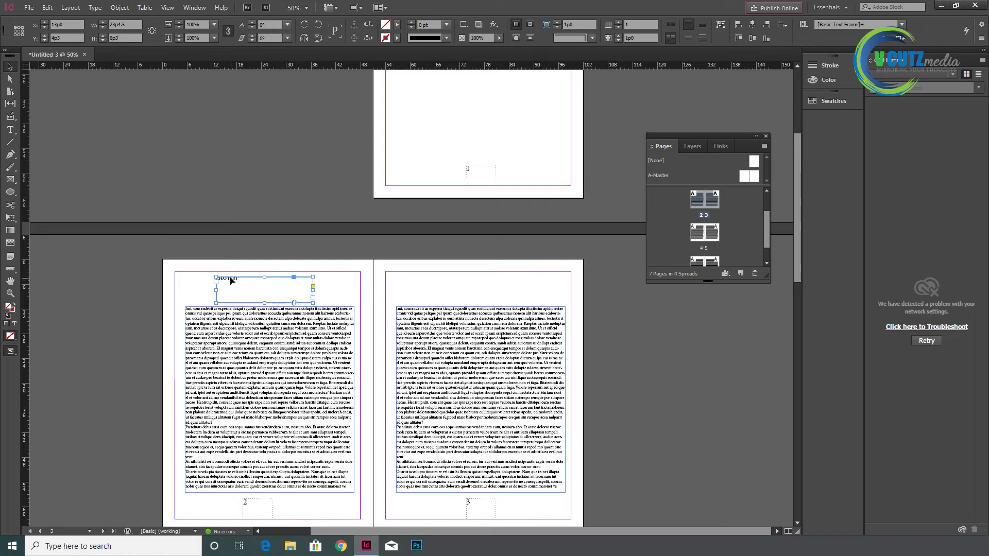
drag(230, 280, 448, 281)
scroll(448, 280, down, 5)
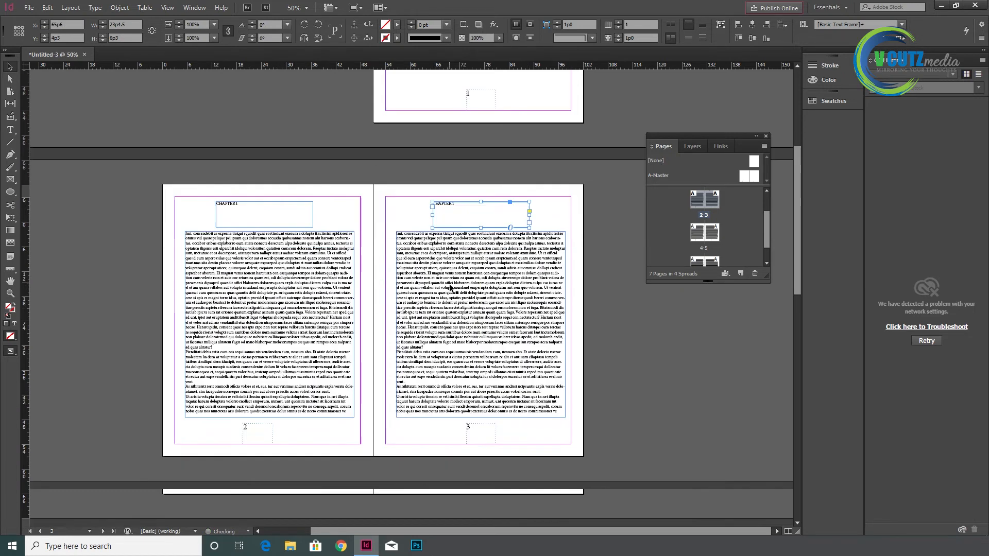
click(9, 130)
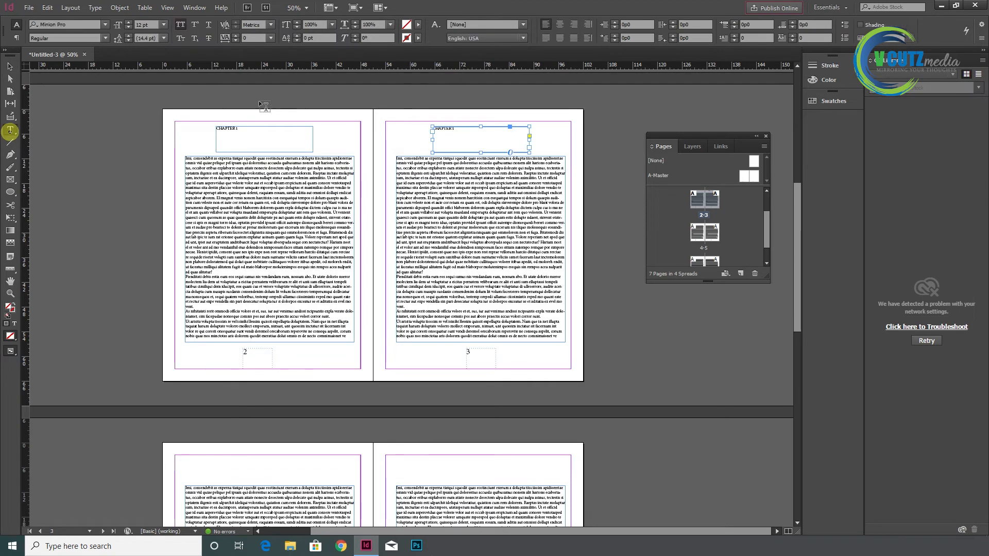
click(455, 127)
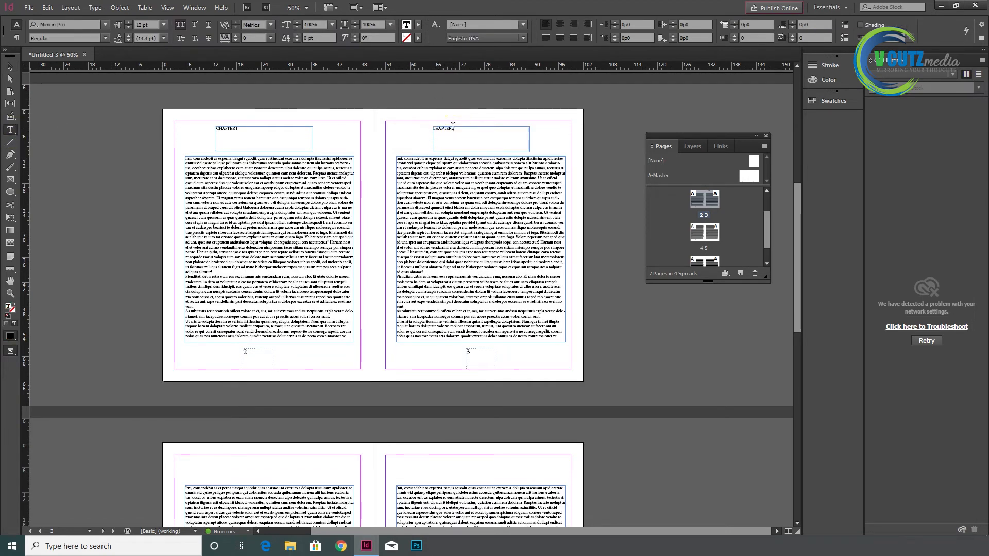
click(454, 130)
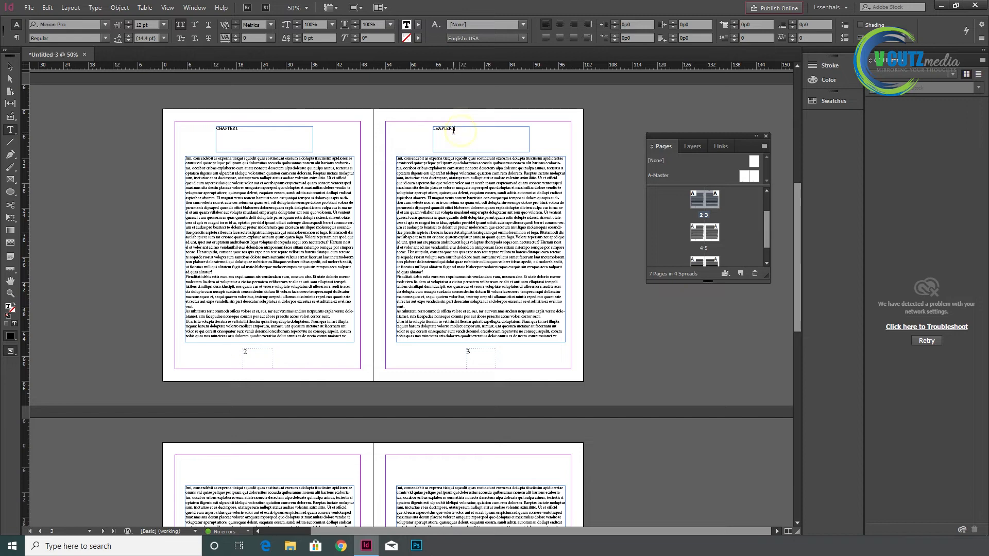
double_click(451, 129)
key(BackSpace)
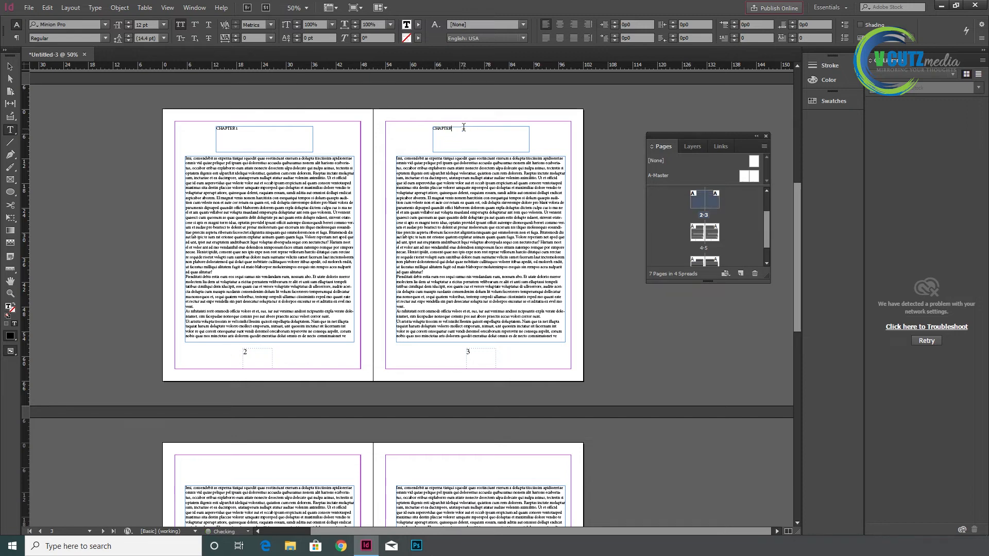
scroll(413, 155, down, 2)
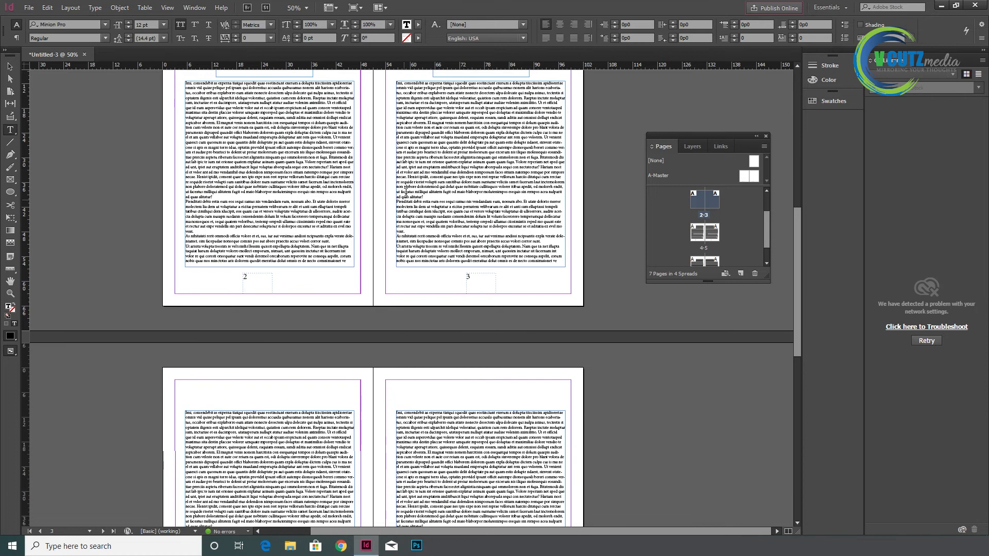
- Duplicate the page 2 chapter heading frame to the head of page 4 and change its text to CHAPTER 3
alt+scroll(406, 196, down, 2)
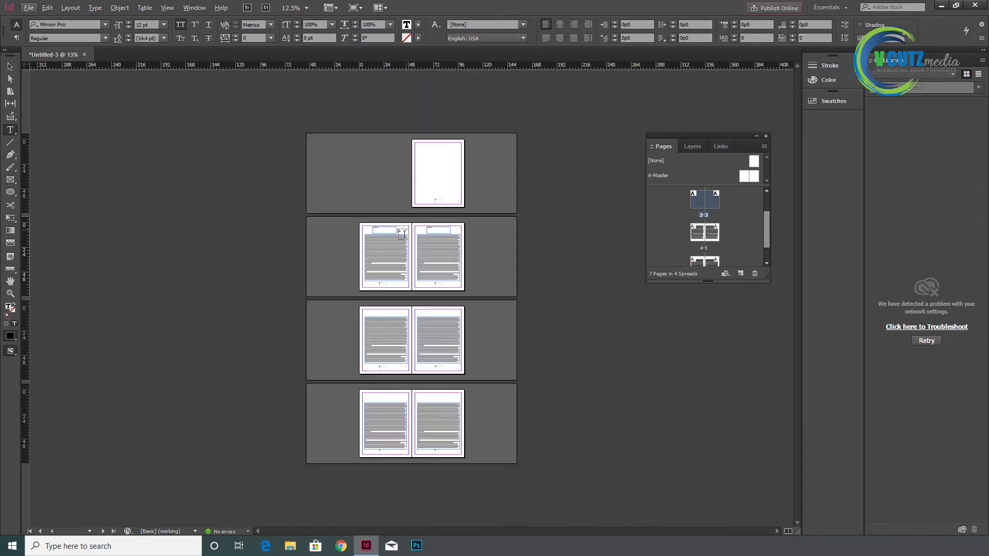
click(10, 66)
click(382, 230)
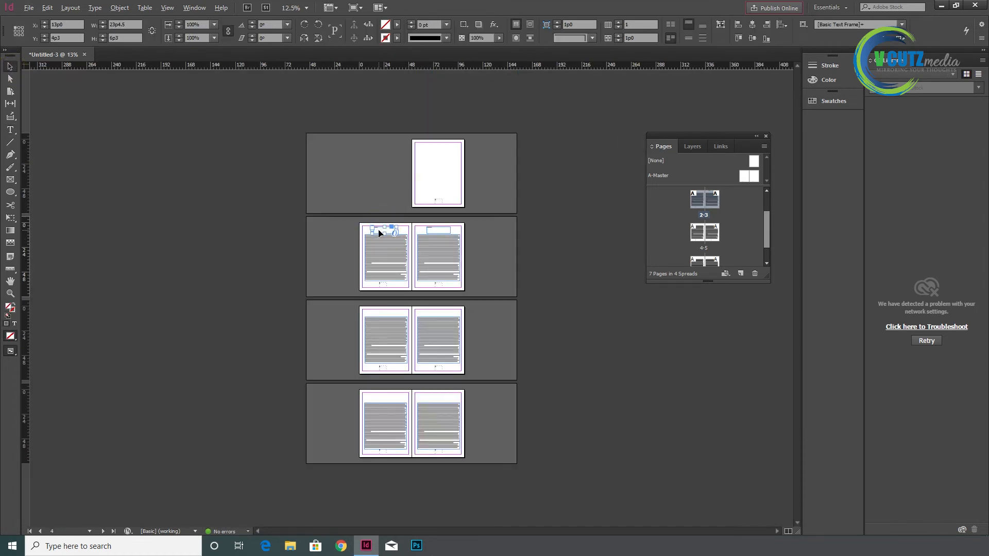
drag(382, 232, 383, 316)
key(ctrl+equal)
key(ctrl+equal)
key(ctrl+equal)
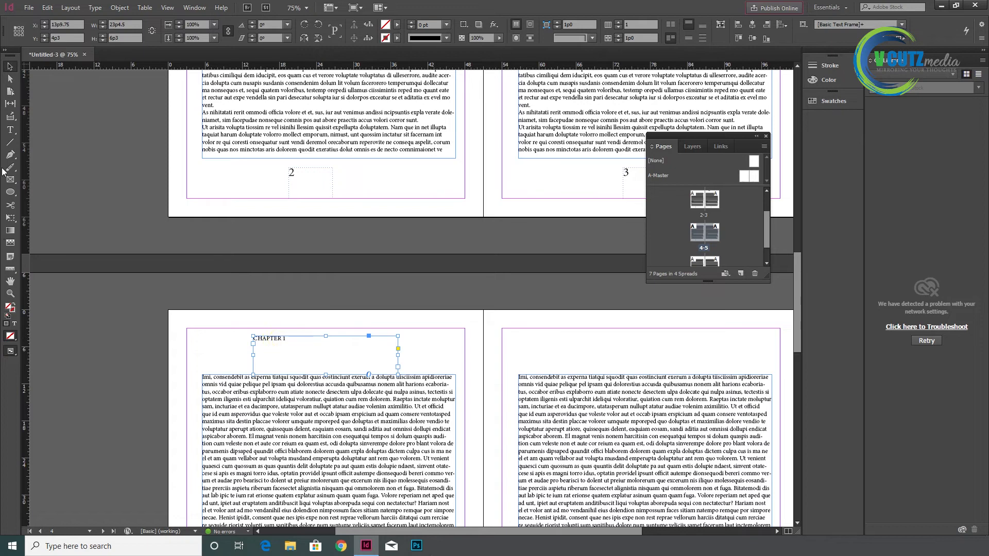
double_click(264, 353)
drag(287, 340, 279, 339)
text(2)
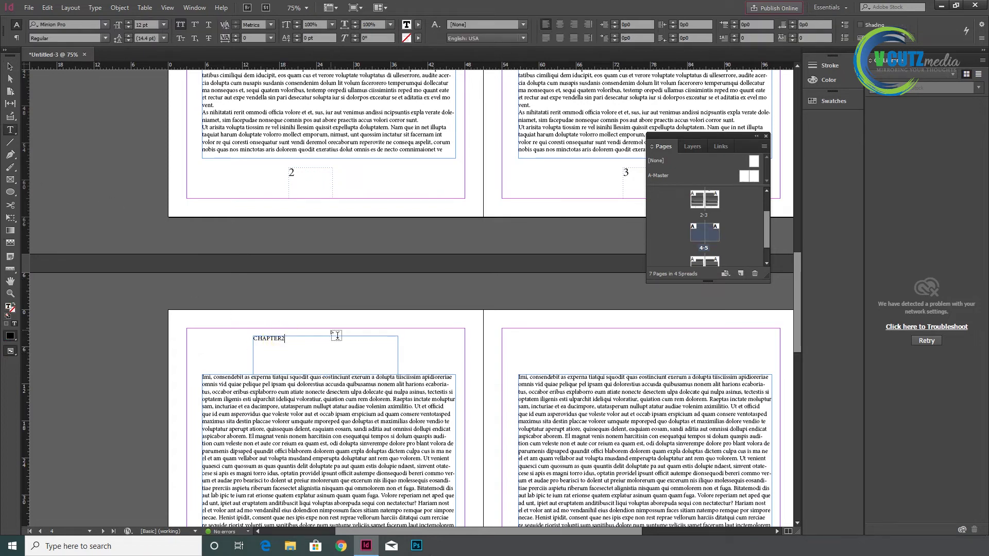
key(BackSpace)
text( 3)
- Duplicate the page 4 chapter heading frame onto page 5 and change the copy's chapter number to 4
click(10, 66)
click(443, 308)
click(277, 340)
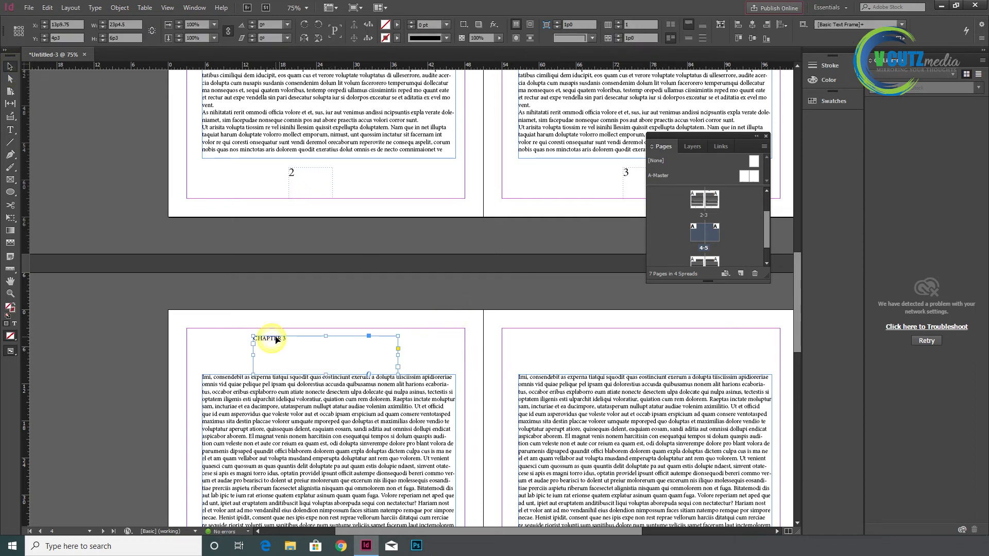
drag(276, 339, 603, 338)
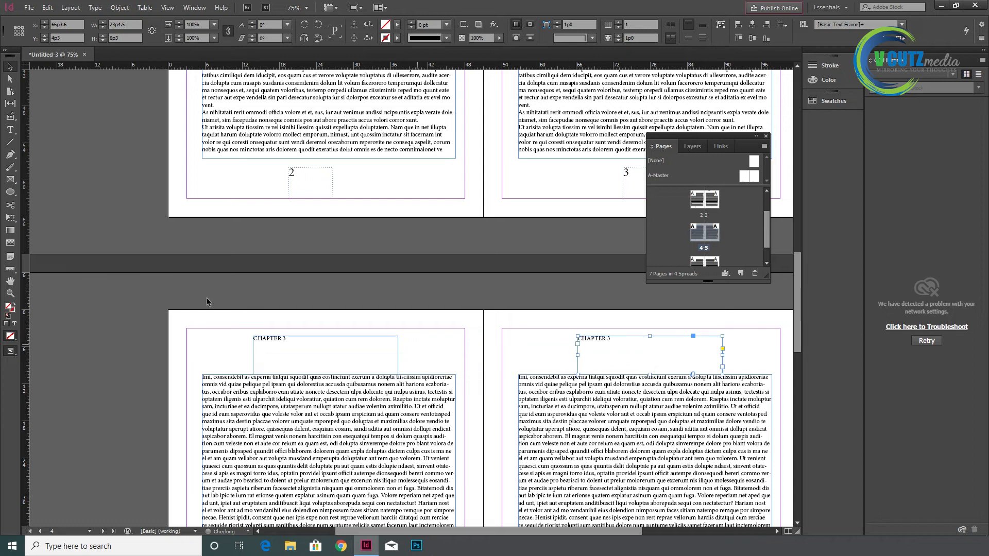
click(10, 130)
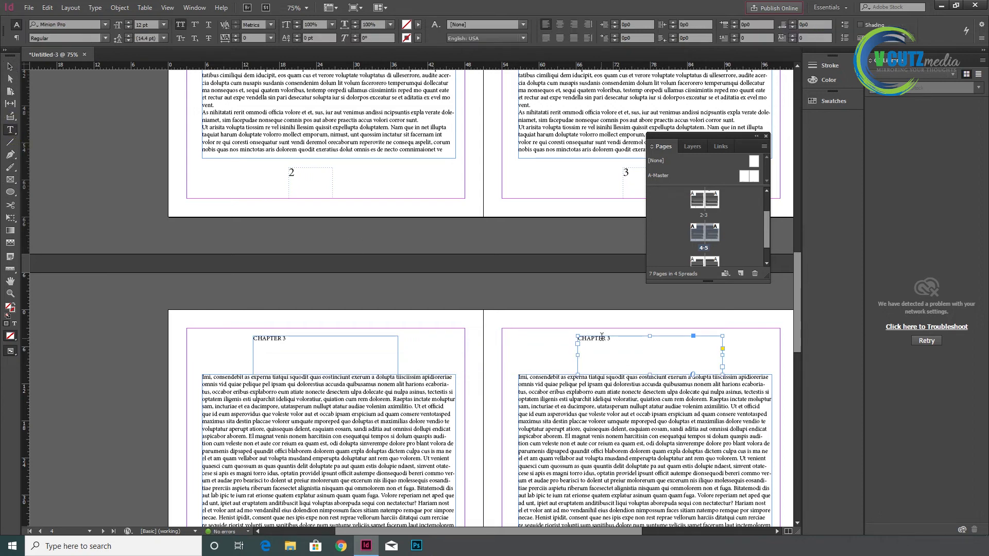
drag(605, 339, 614, 339)
text(4)
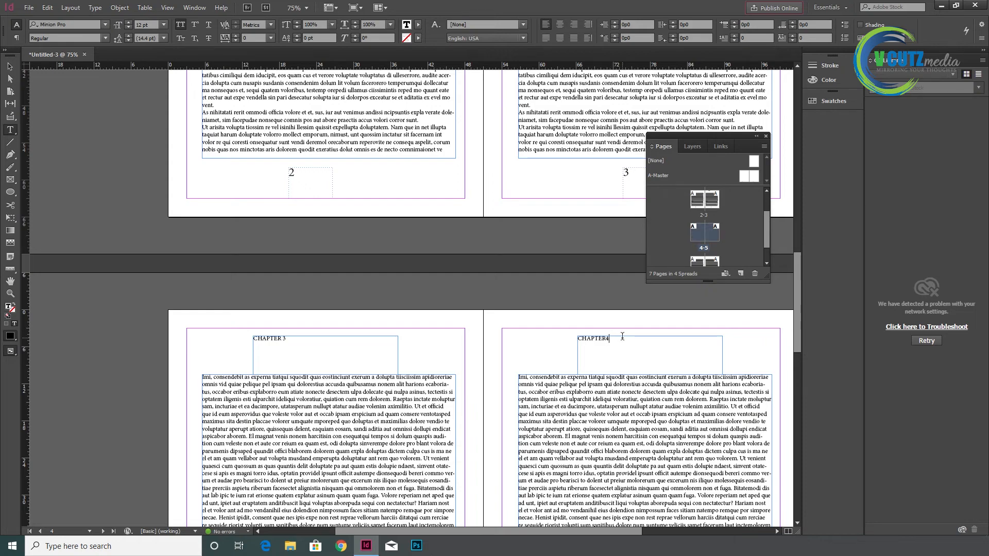
- Duplicate the page 4 chapter heading frame to the heads of pages 6 and 7
scroll(592, 337, down, 10)
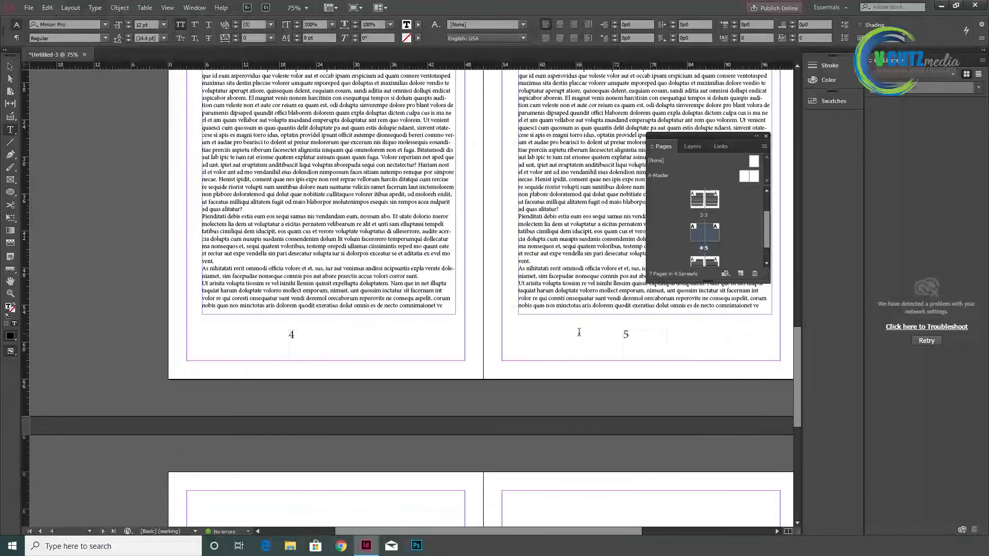
key(ctrl+minus)
key(ctrl+minus)
key(ctrl+minus)
key(ctrl+minus)
key(ctrl+minus)
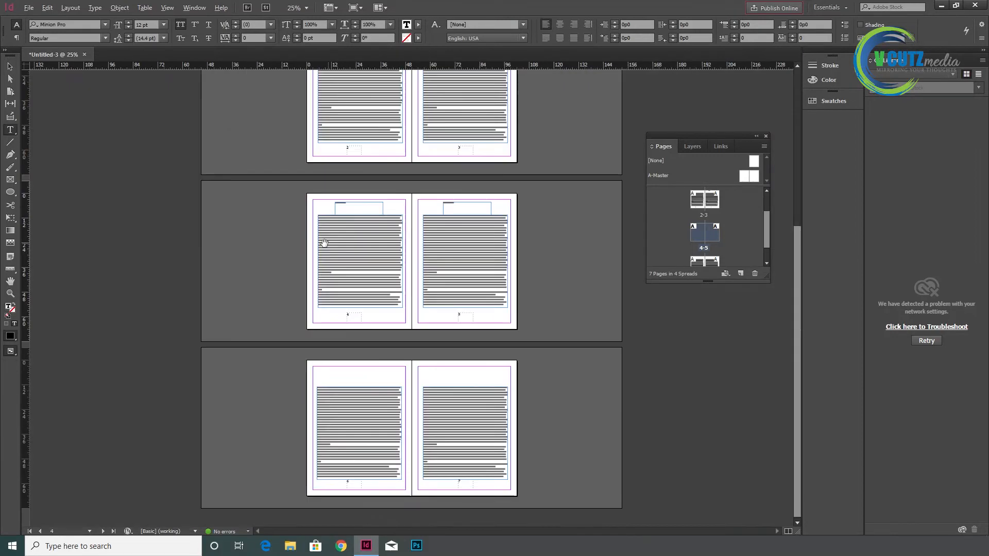
click(10, 66)
click(378, 311)
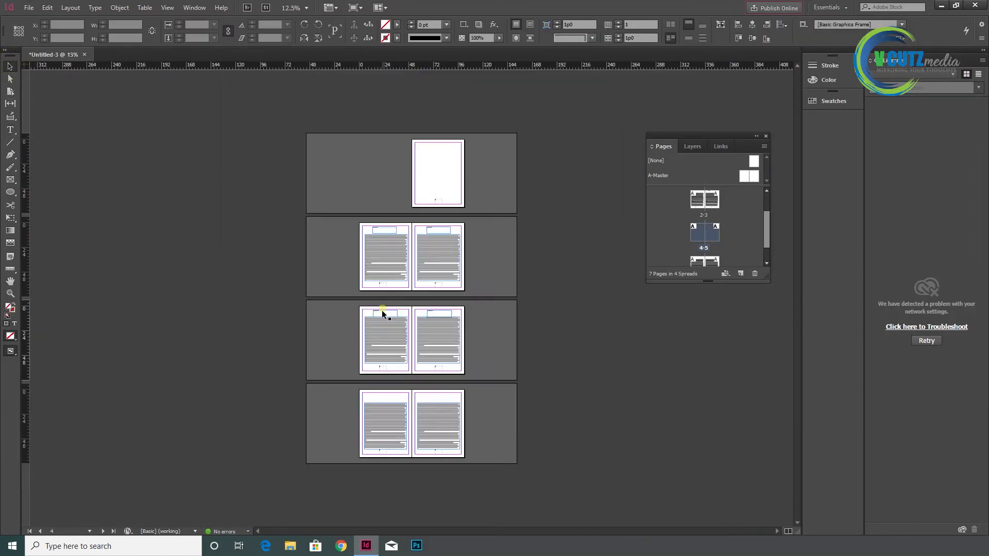
drag(378, 311, 439, 398)
- Change the chapter heading on page 6 to CHAPTER 5
scroll(398, 340, up, 5)
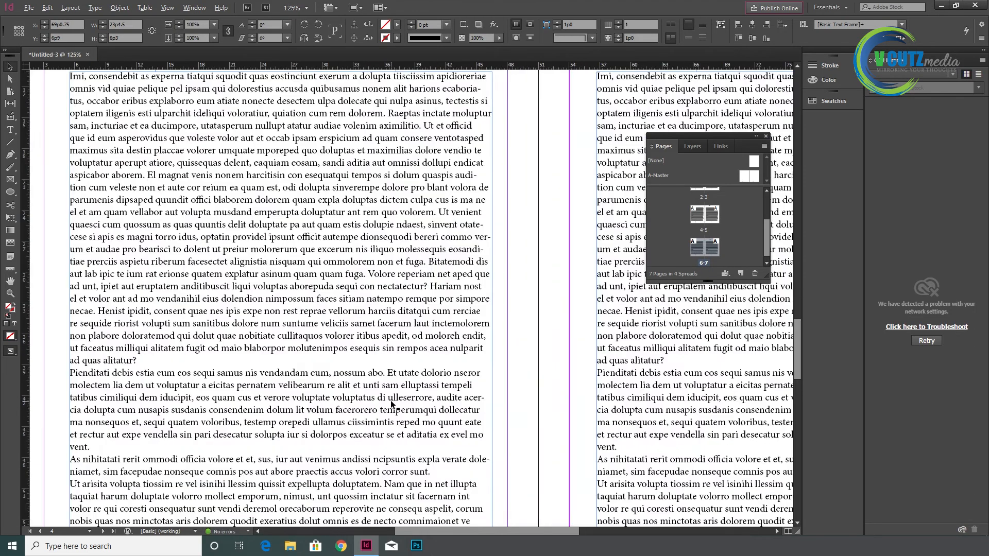
scroll(398, 340, down, 2)
scroll(359, 315, down, 3)
scroll(358, 315, down, 6)
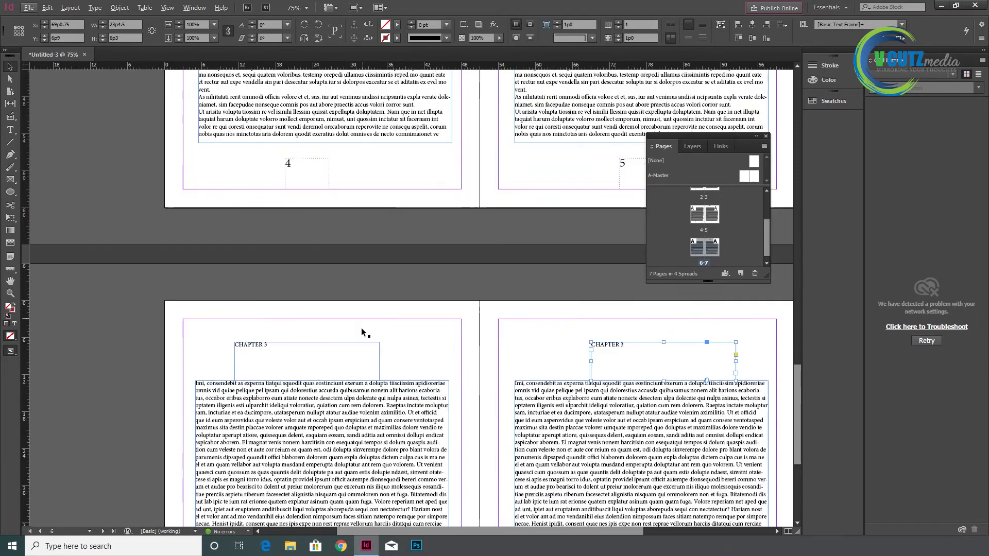
scroll(288, 227, up, 1)
scroll(261, 184, up, 1)
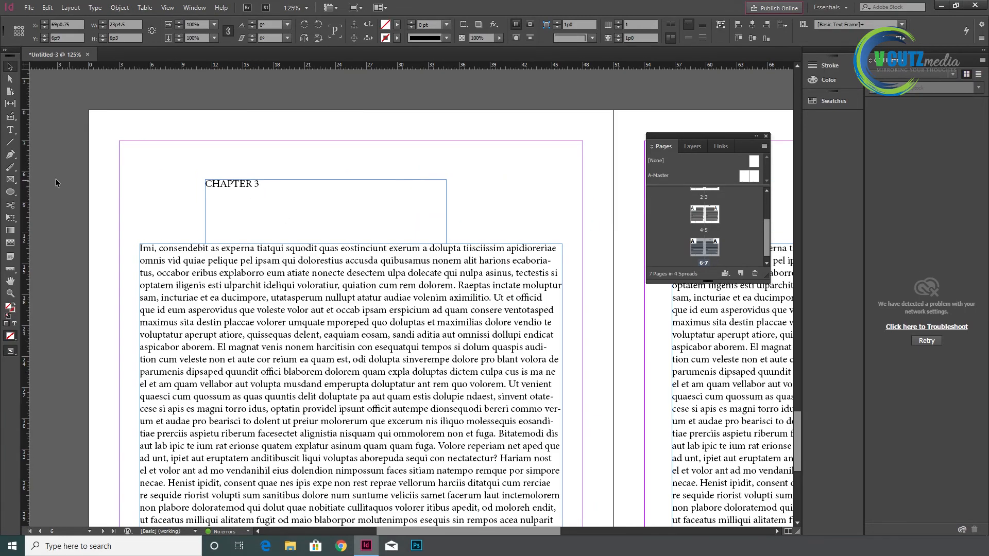
click(10, 130)
double_click(256, 184)
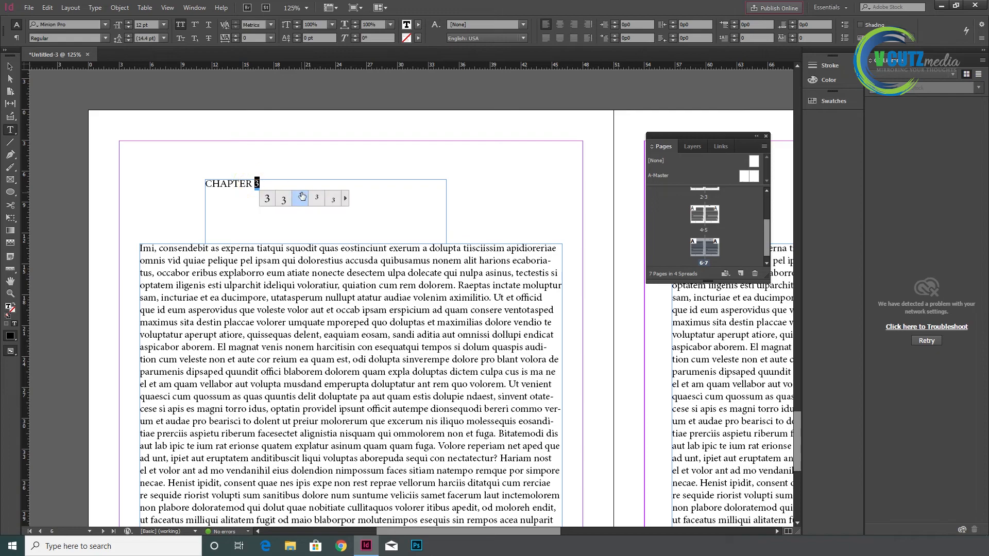
text(5)
scroll(582, 315, up, 2)
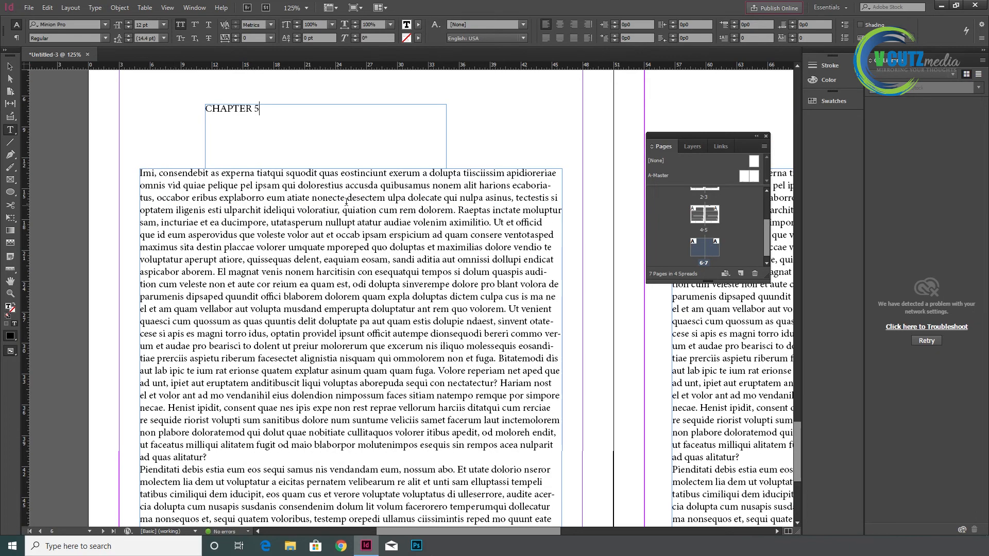
- Change the chapter heading on page 7 to CHAPTER 6
click(10, 67)
drag(549, 384, 120, 379)
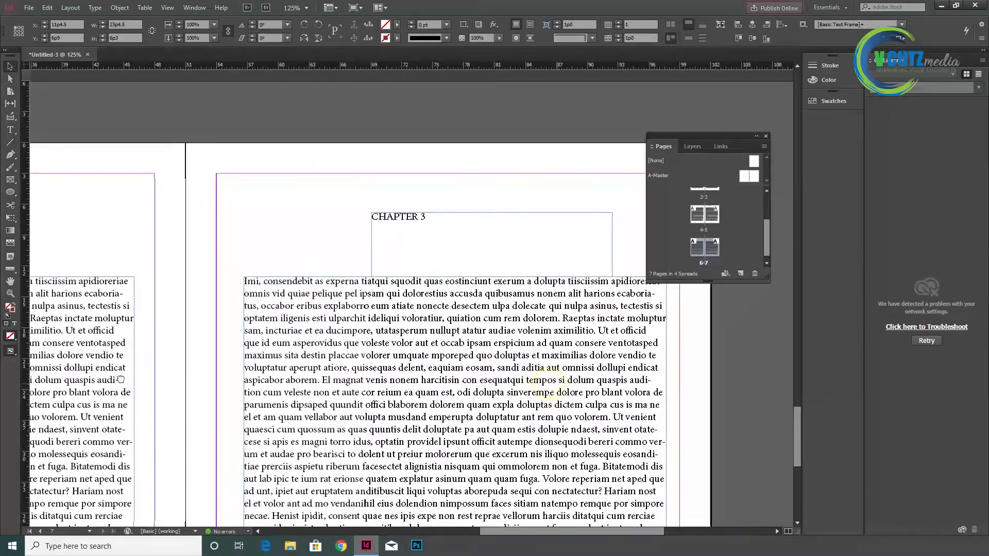
click(10, 129)
double_click(423, 216)
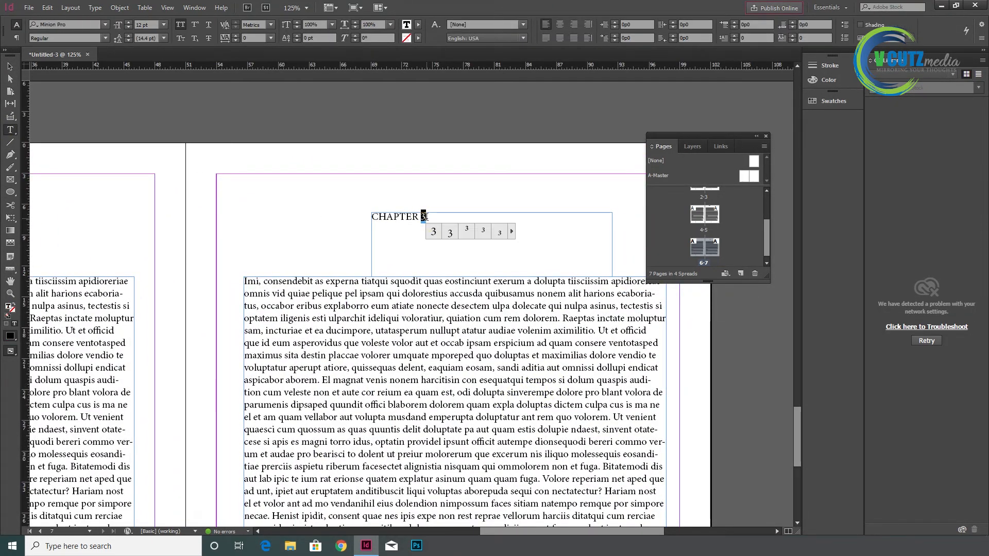
text(6)
scroll(404, 238, down, 3)
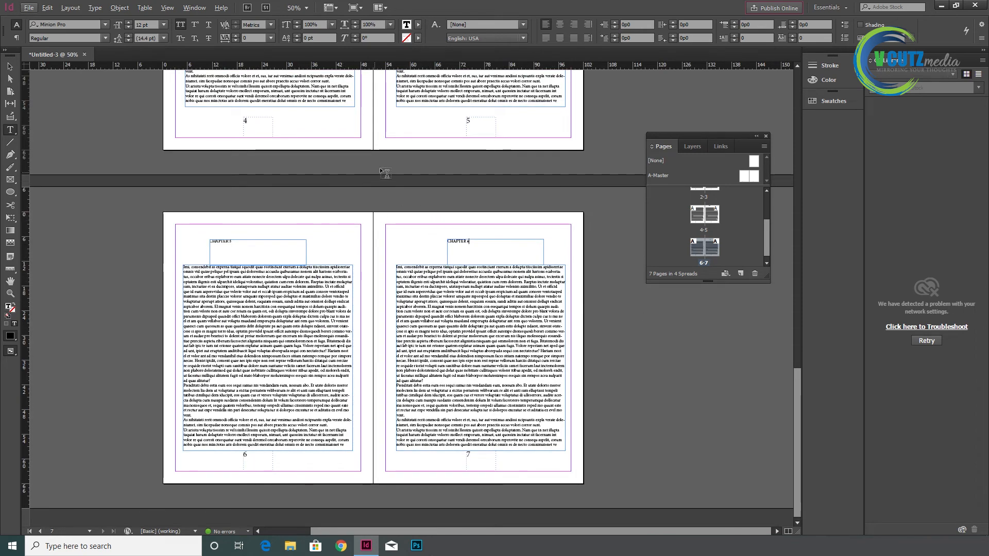
scroll(474, 196, up, 3)
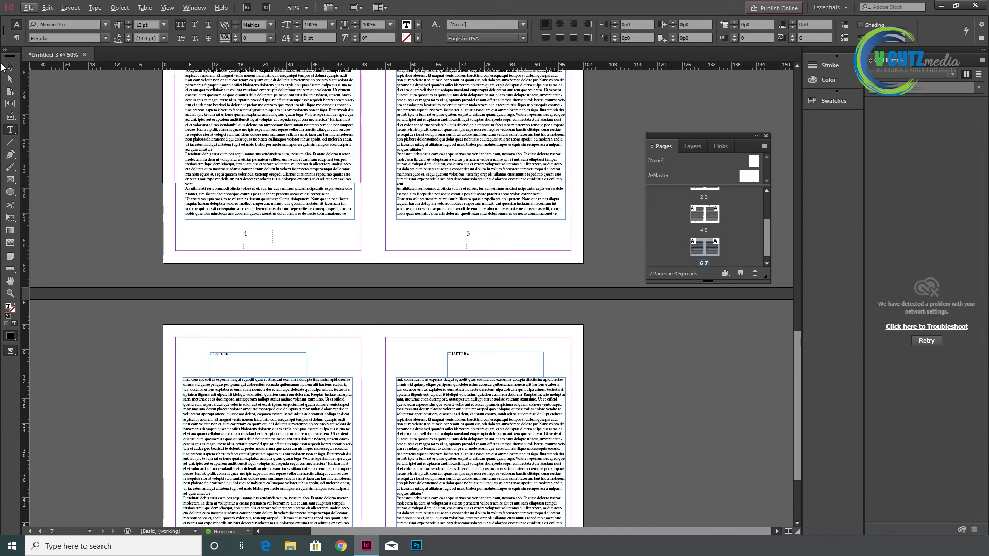
click(10, 66)
scroll(524, 275, up, 4)
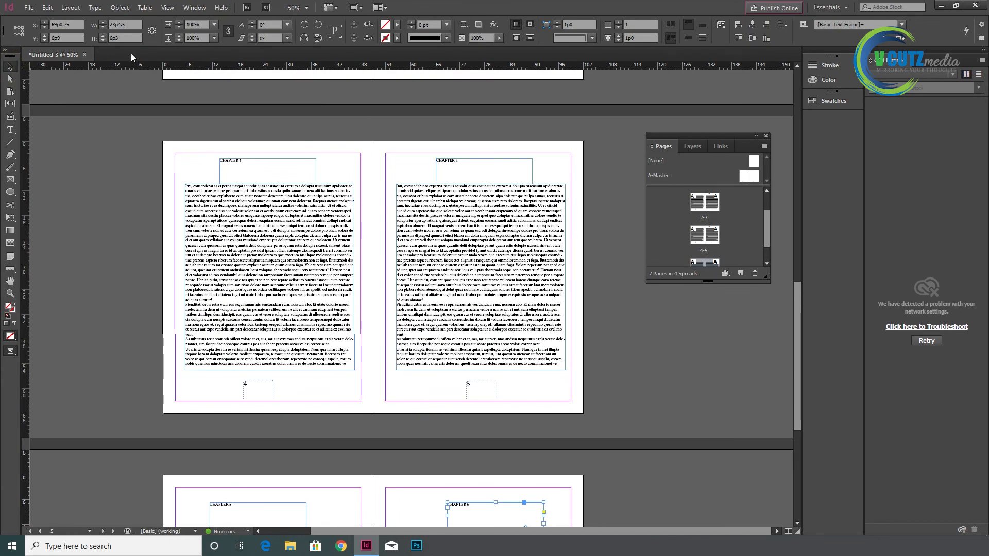
click(95, 8)
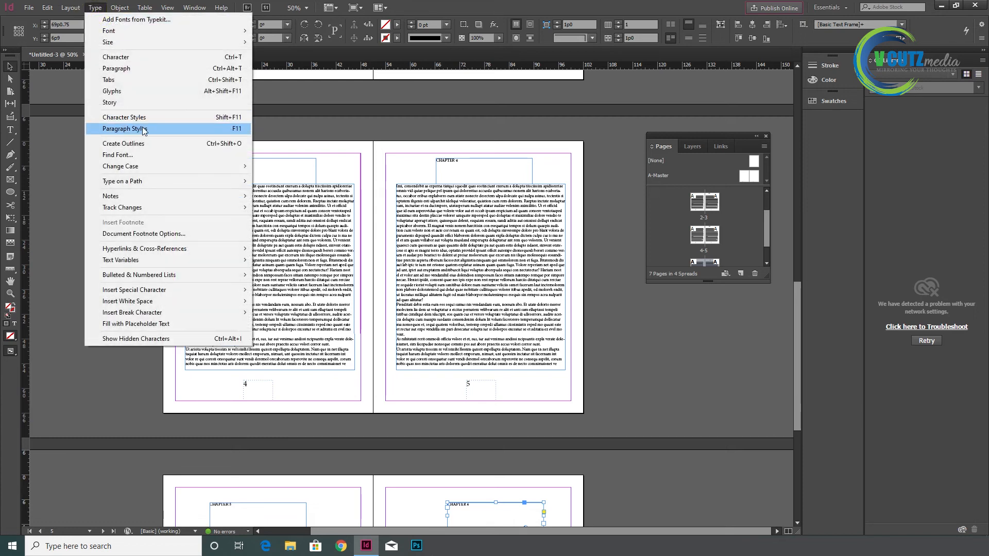
click(126, 129)
mouse_move(356, 206)
mouse_down()
mouse_move(561, 269)
mouse_move(641, 282)
mouse_move(365, 208)
mouse_up()
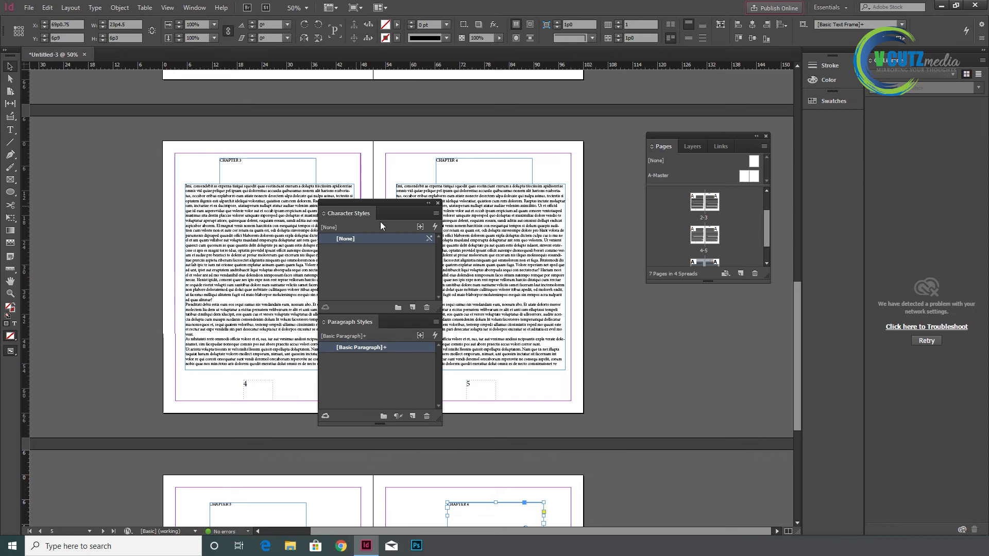
click(372, 323)
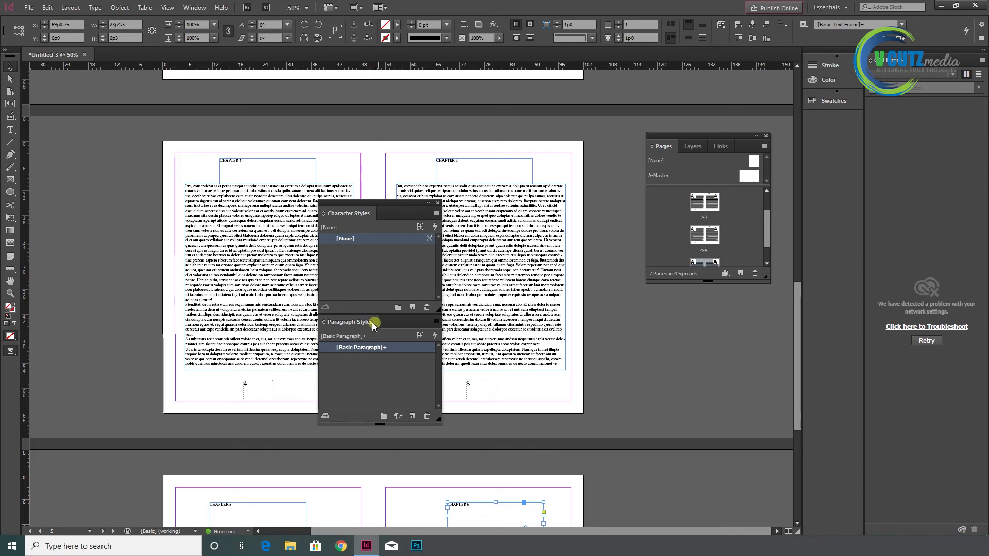
click(437, 204)
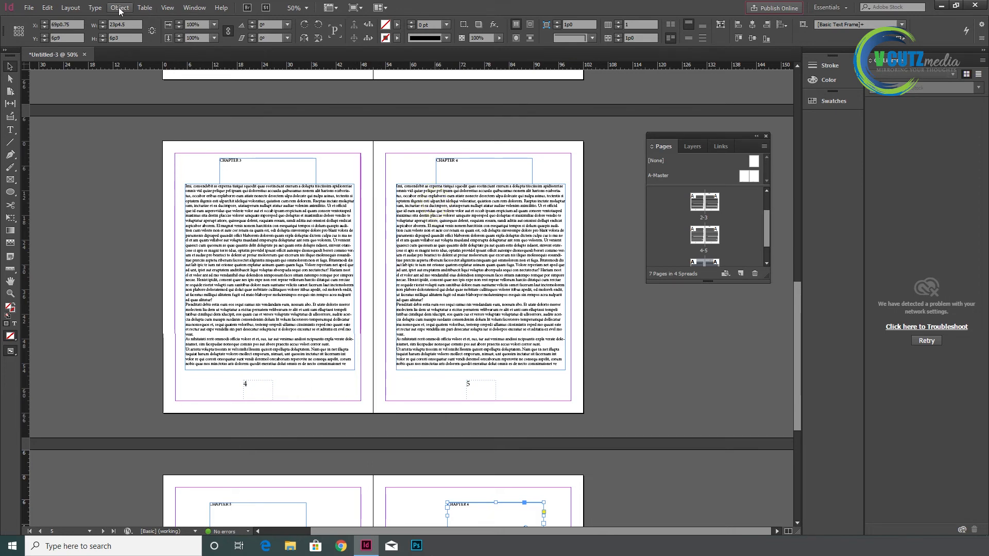
- Show the paragraph and character styles and dock them beneath the Pages panel
click(95, 8)
click(135, 128)
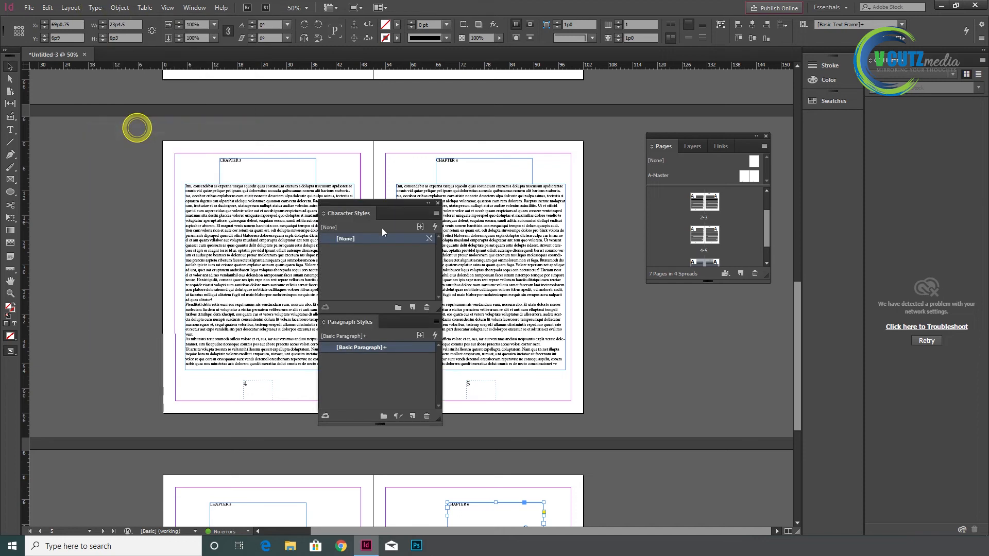
drag(390, 203, 690, 278)
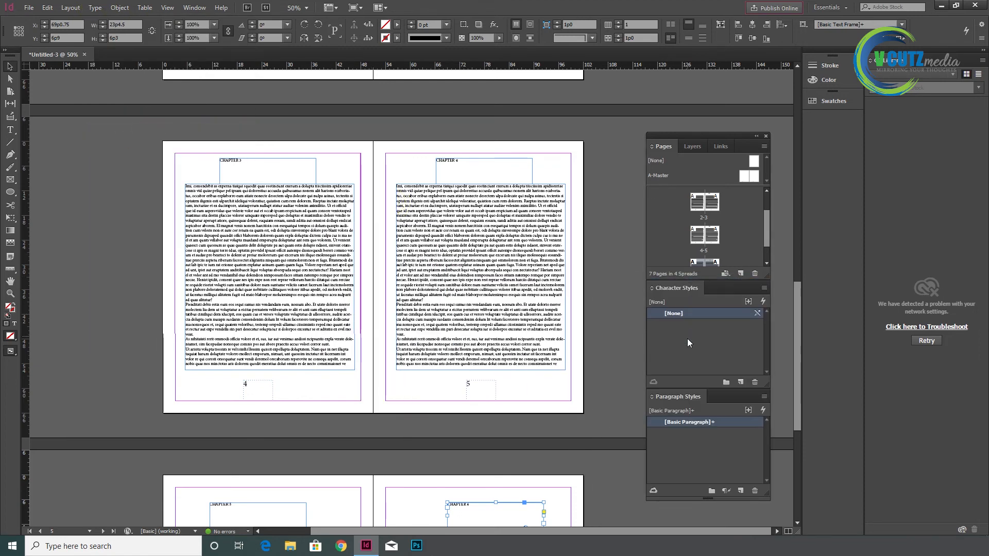
- Create a new paragraph style from the selected page 7 chapter heading and name it heading
click(709, 458)
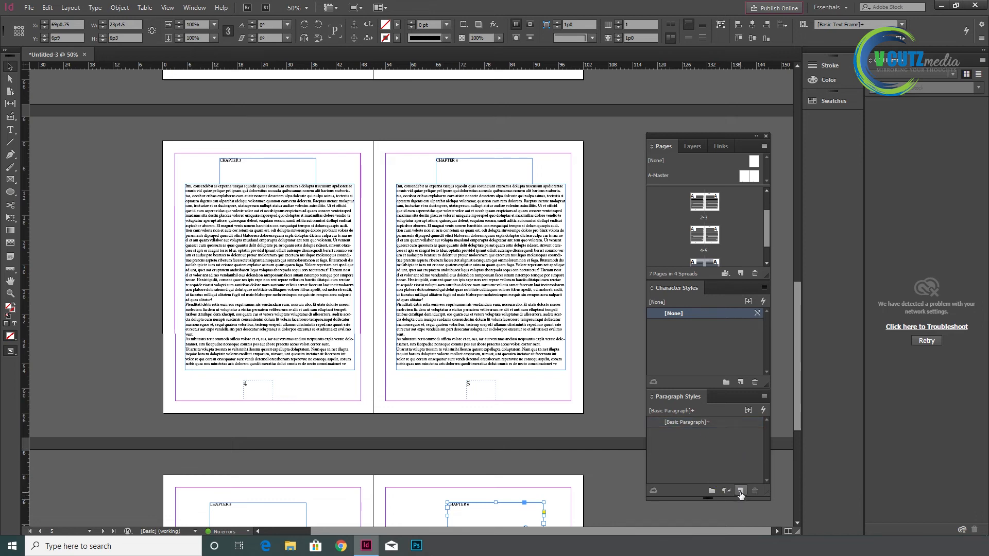
click(740, 491)
click(724, 434)
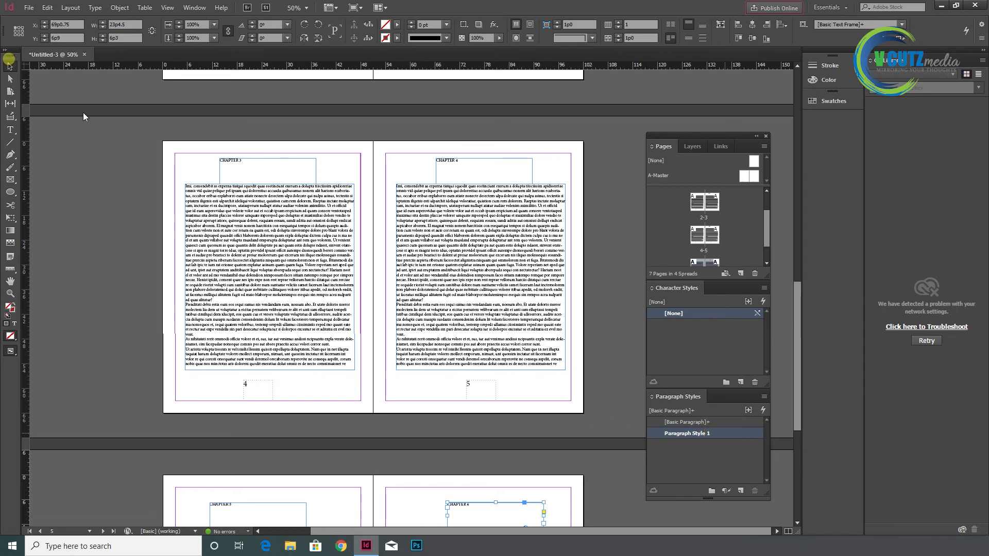
double_click(687, 433)
drag(426, 113, 572, 149)
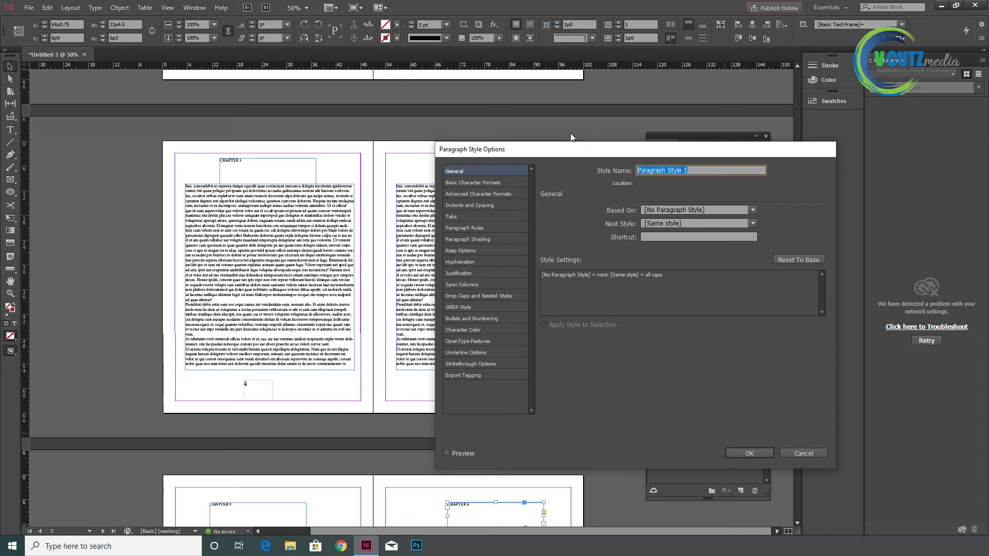
text(heading)
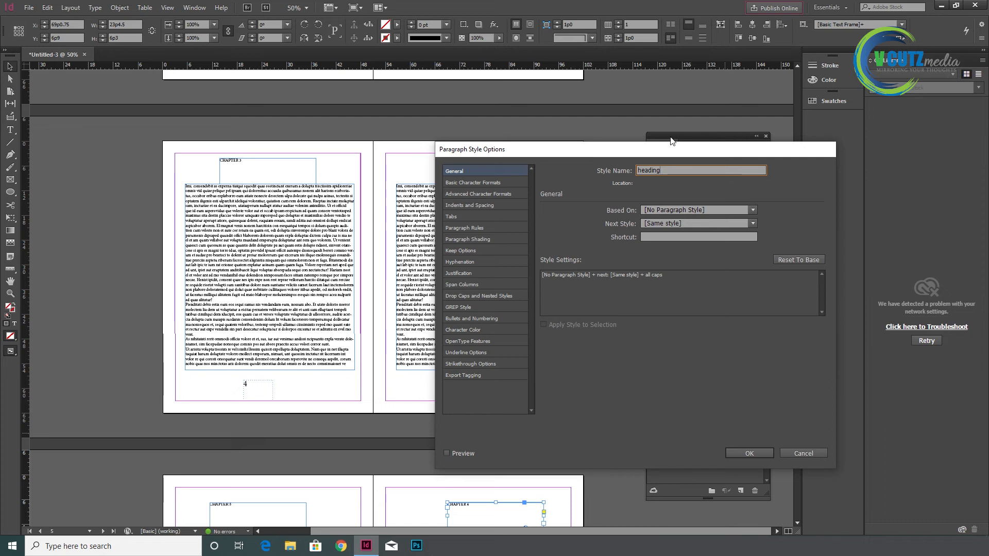
- Set the heading style's font family to Myriad Pro and increase its font size to at least 16 pt
click(484, 183)
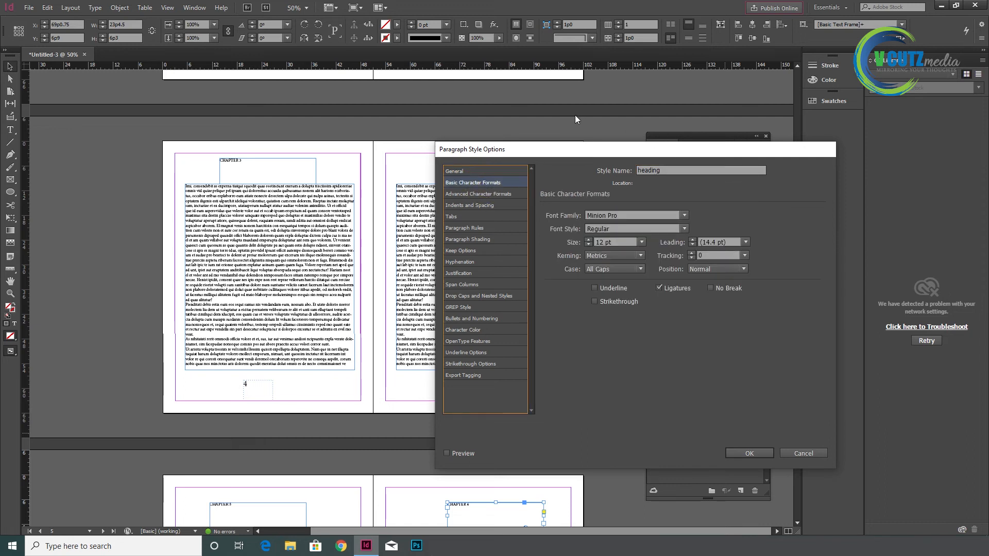
click(685, 215)
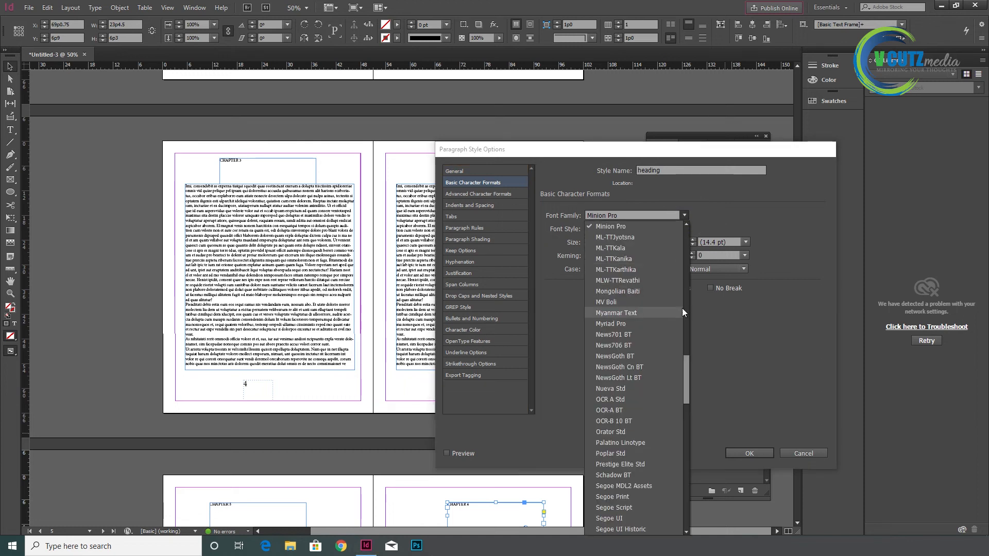
click(665, 323)
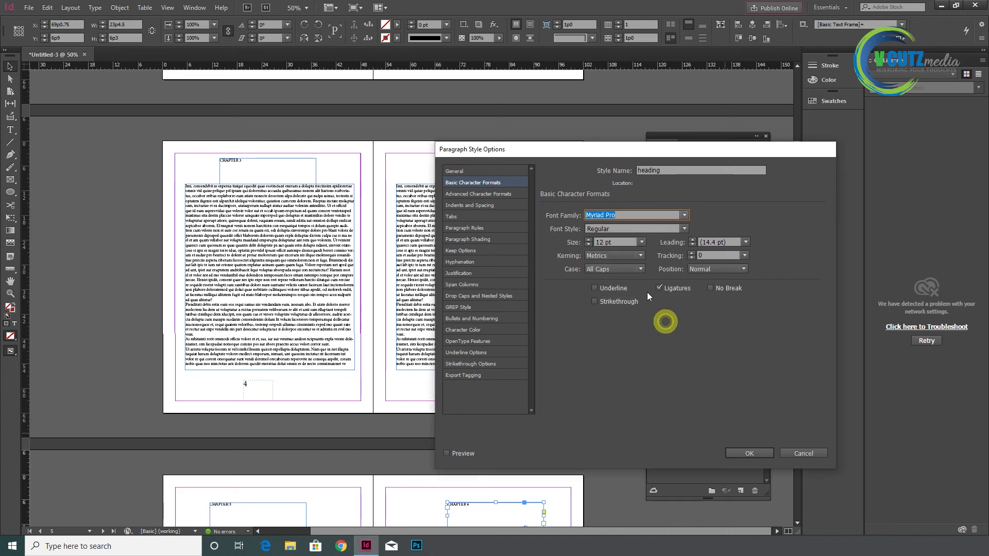
click(588, 239)
click(588, 239)
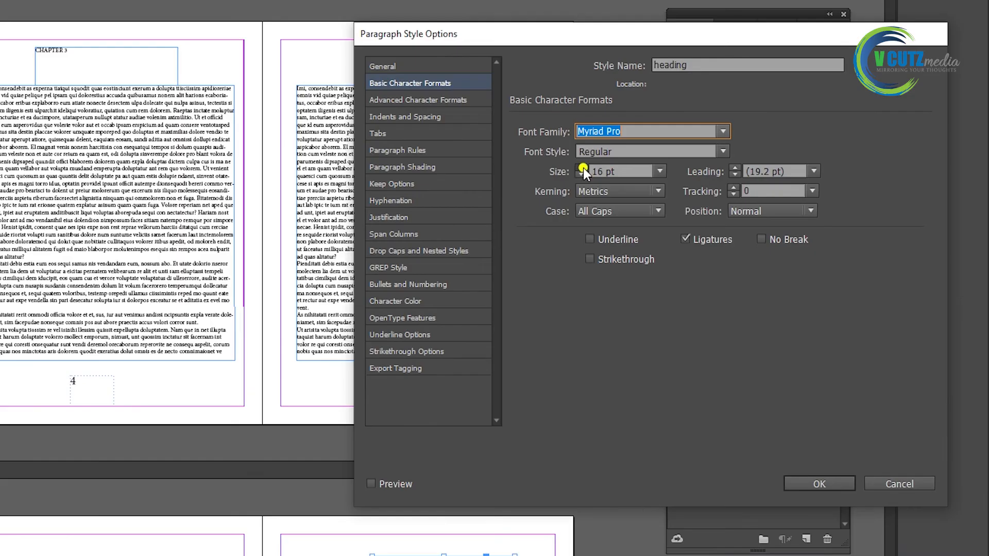
click(582, 168)
click(582, 168)
- Set the heading style's character color to the C=100 M=0 Y=0 K=0 swatch and save the style
click(458, 99)
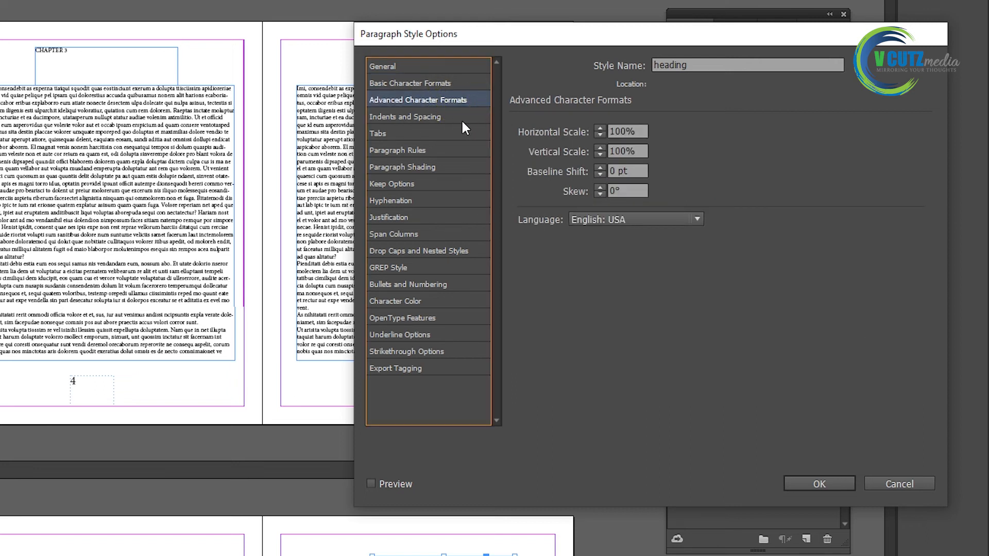
click(443, 116)
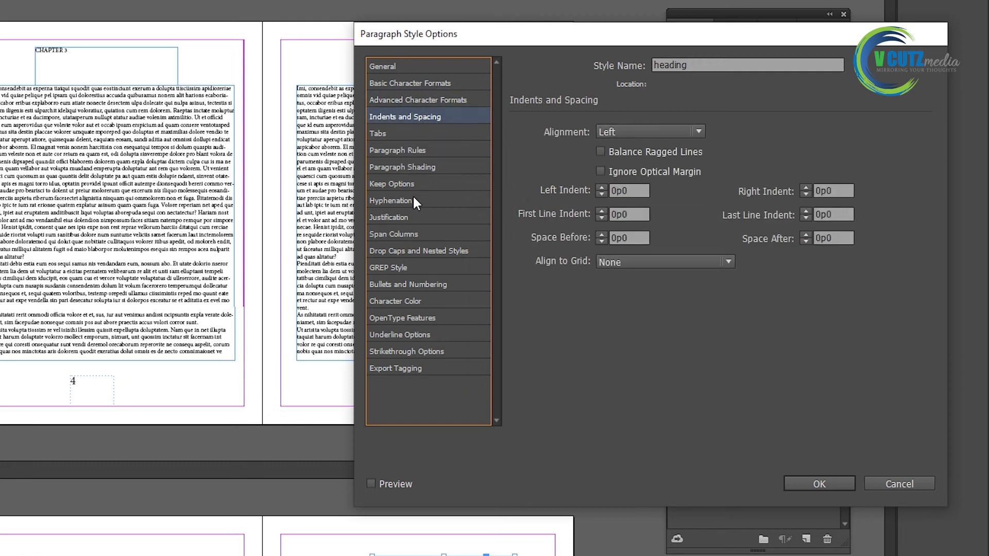
click(434, 151)
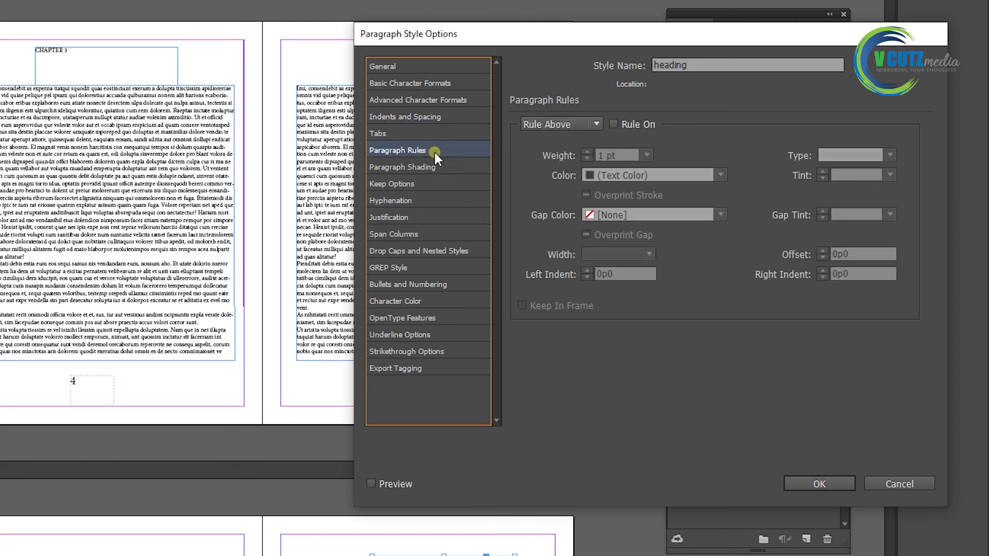
click(406, 303)
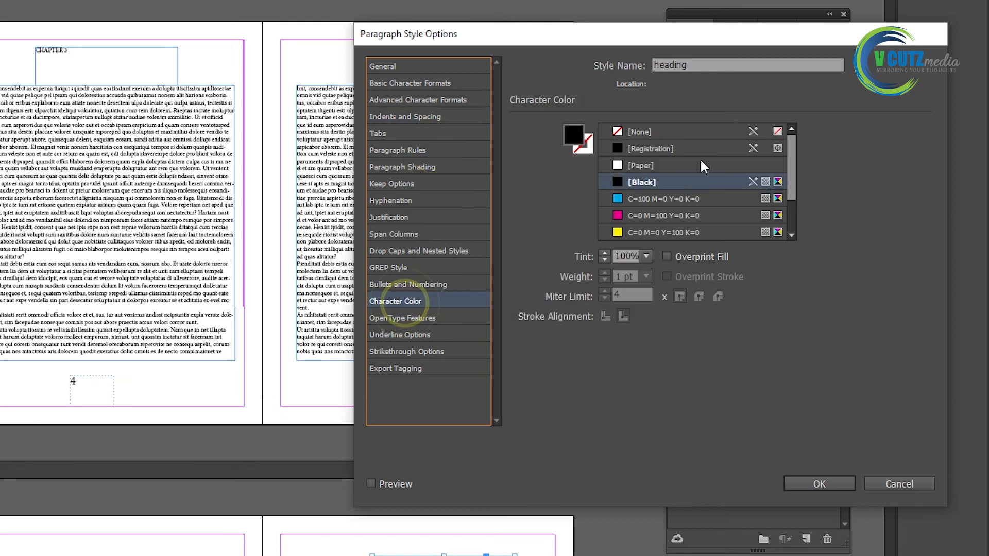
click(643, 200)
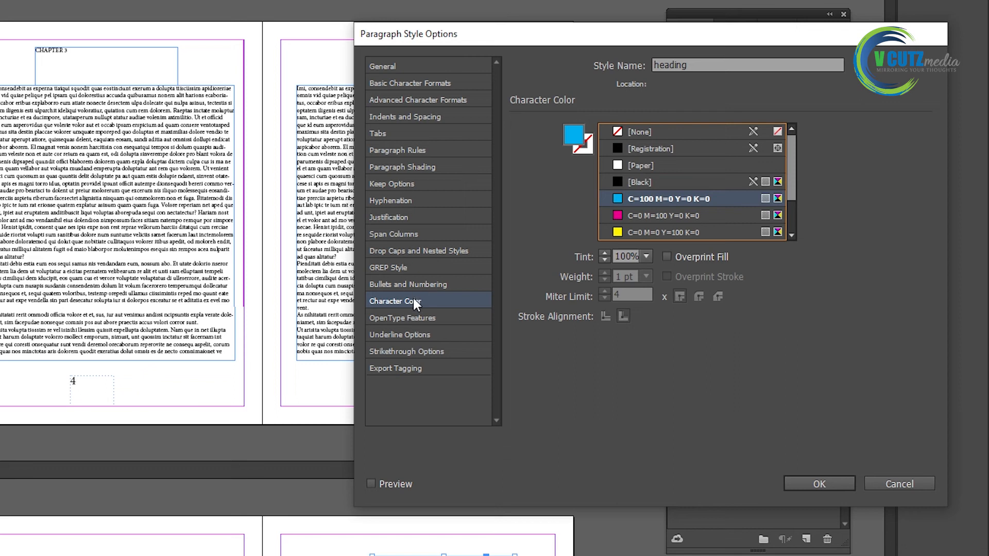
click(418, 255)
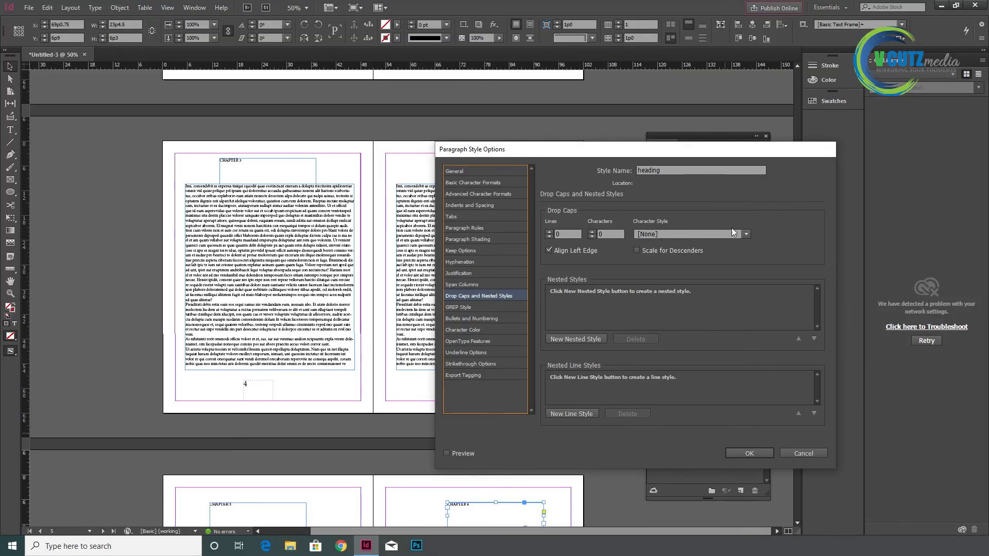
click(751, 452)
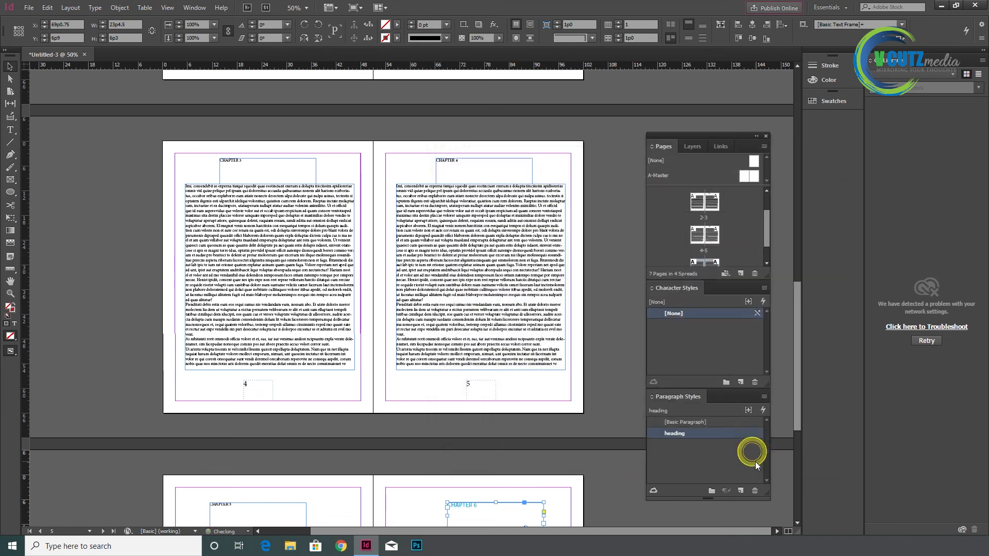
- Try to select the chapter heading frames on pages 4, 5 and 6 together across their spreads
scroll(552, 430, down, 3)
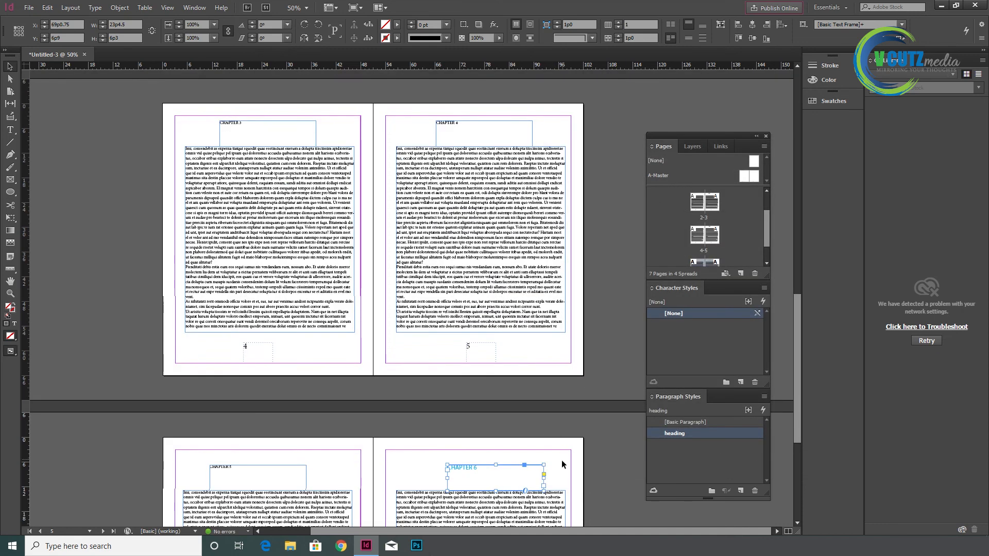
click(478, 365)
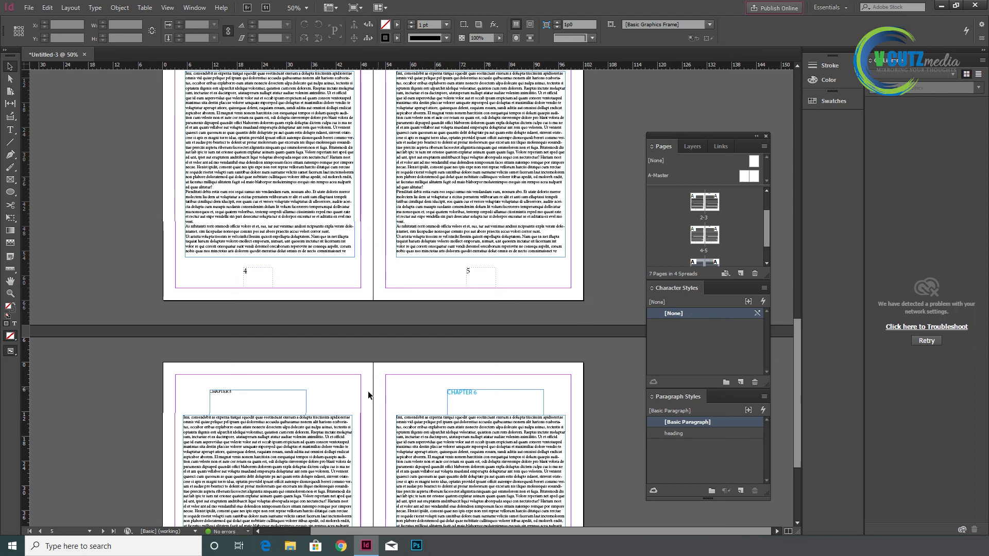
click(230, 389)
scroll(255, 289, up, 3)
scroll(258, 291, up, 2)
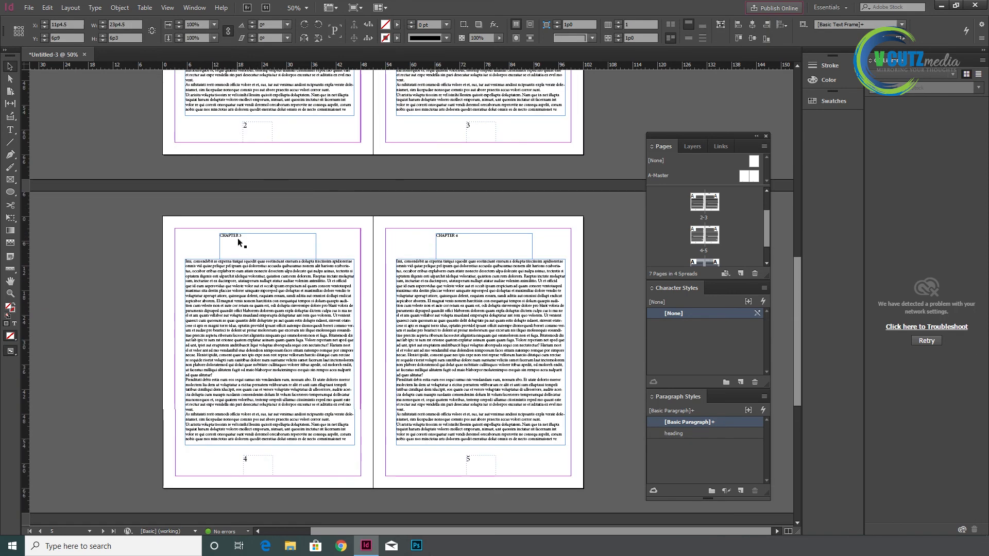
click(232, 235)
click(450, 236)
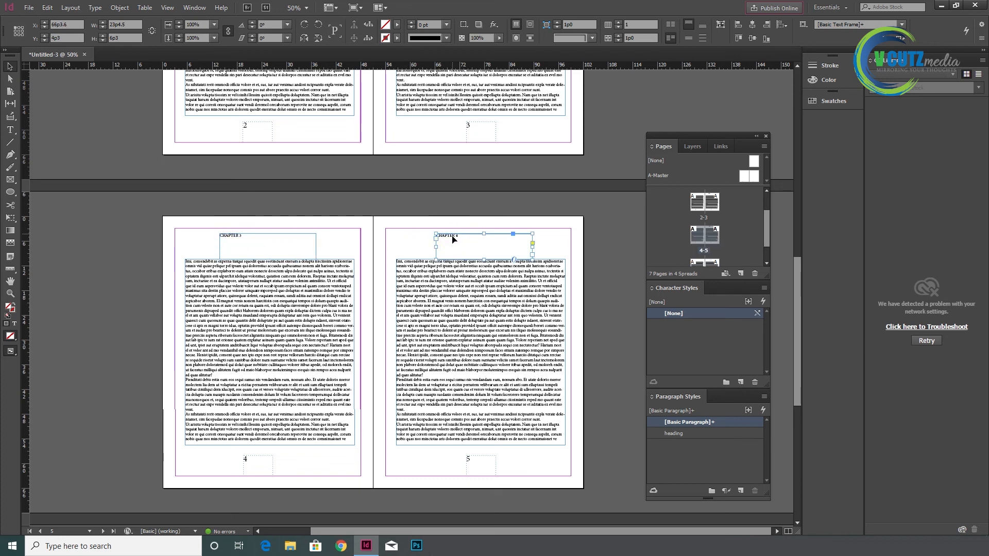
shift+click(288, 237)
scroll(394, 246, down, 9)
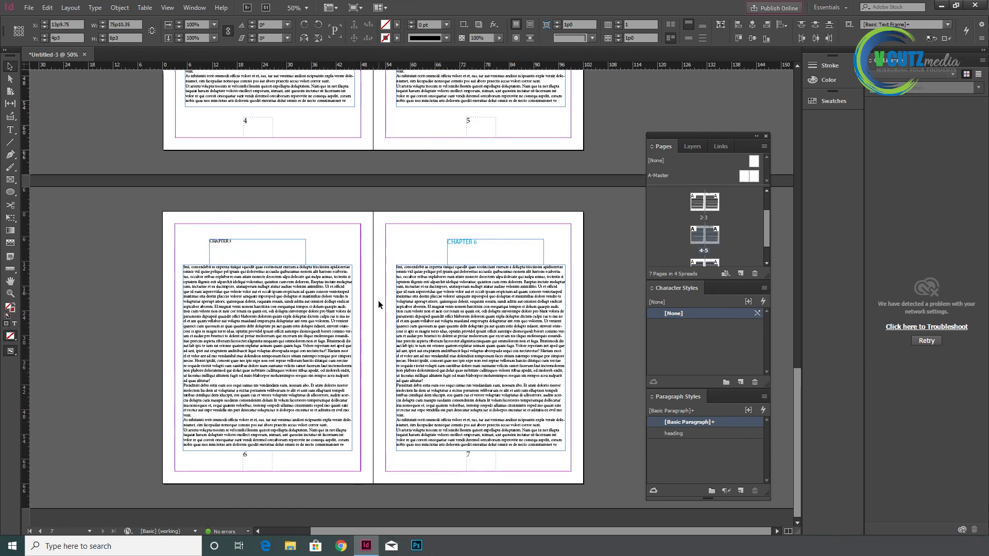
shift+click(278, 242)
scroll(346, 237, up, 20)
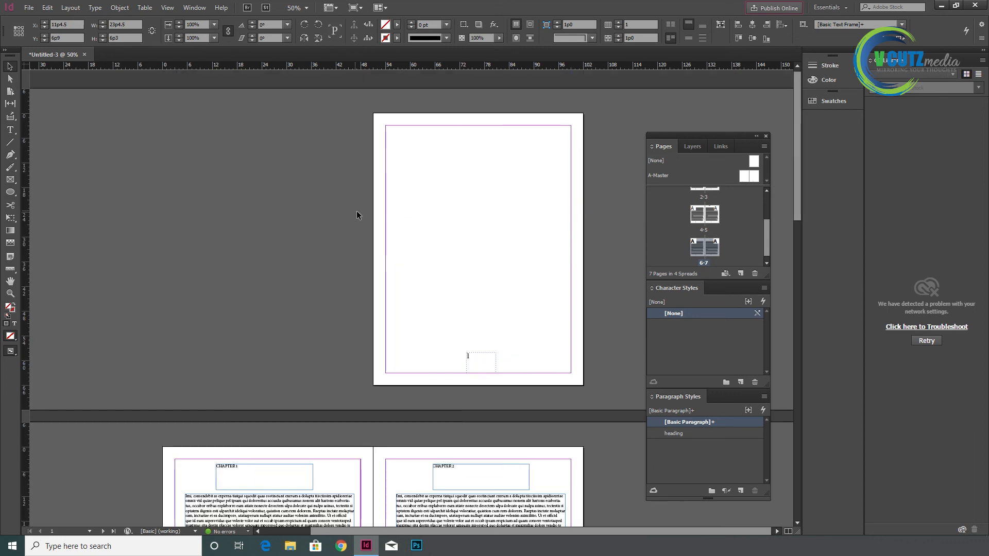
- Apply the heading paragraph style to both chapter heading frames on pages 2 and 3
shift+click(292, 467)
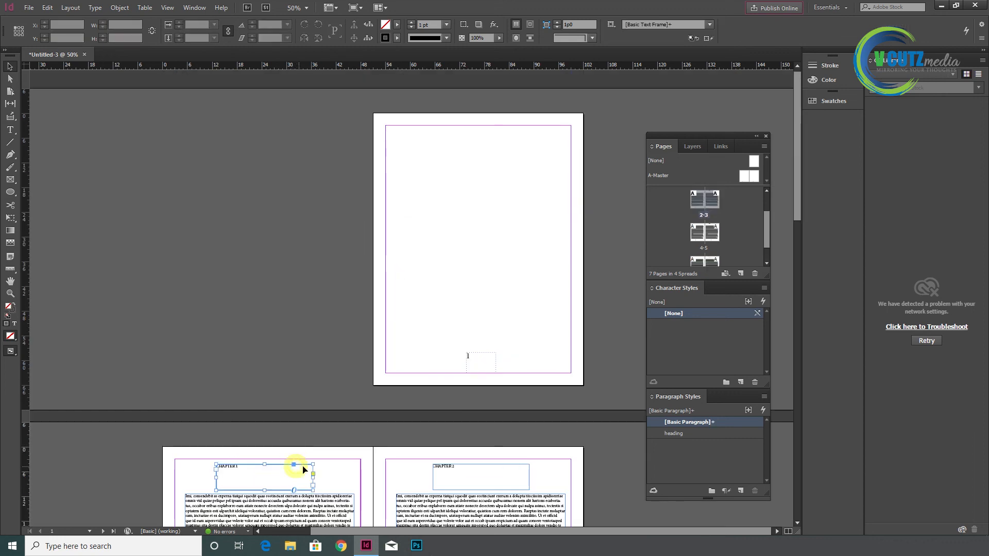
shift+click(447, 466)
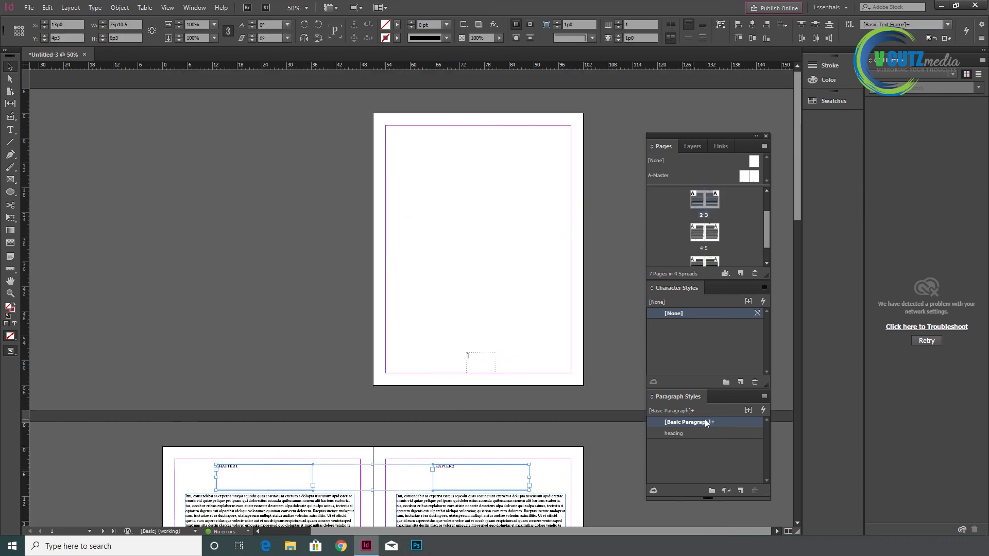
click(701, 433)
- Apply the heading paragraph style to the CHAPTER 3 and CHAPTER 4 frames on pages 4 and 5
scroll(448, 361, down, 6)
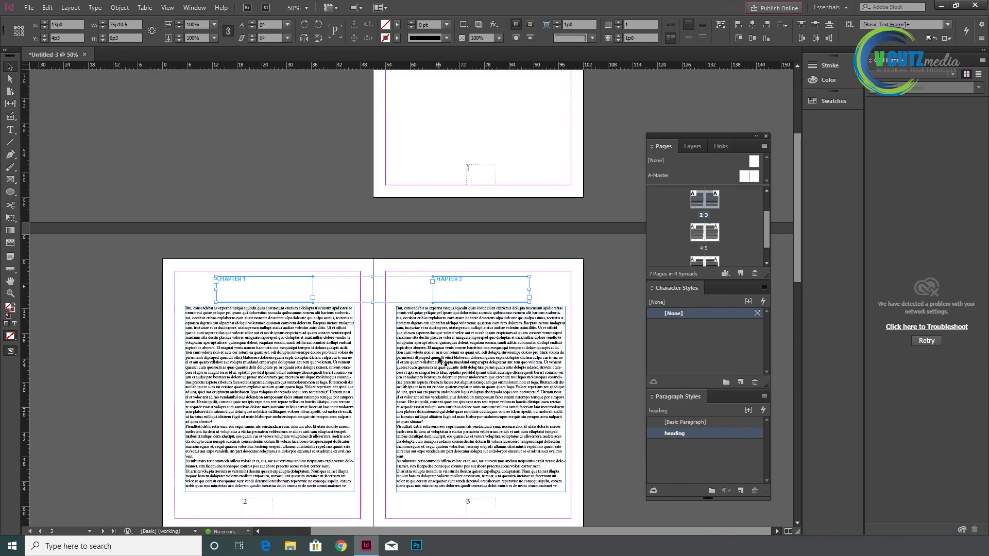
scroll(446, 355, down, 3)
click(331, 287)
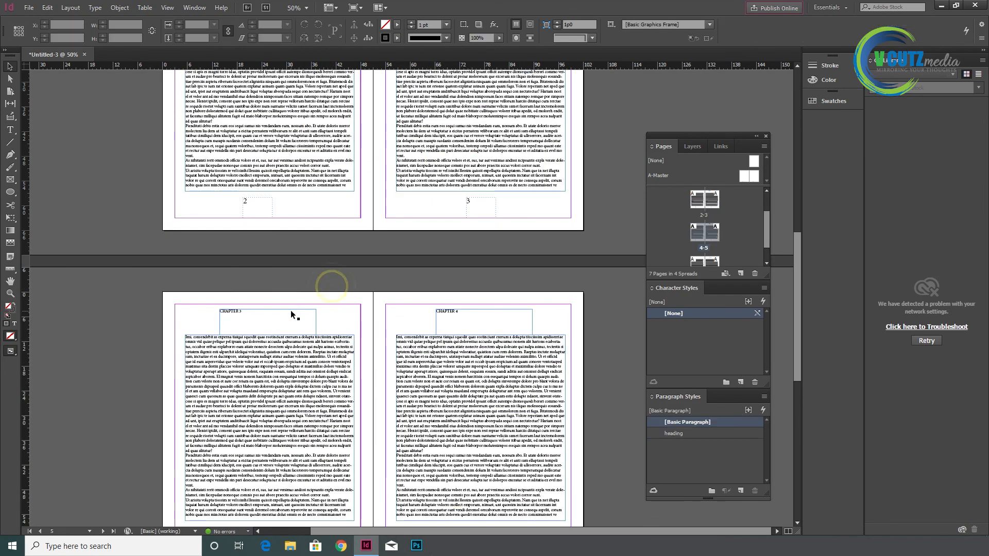
click(292, 313)
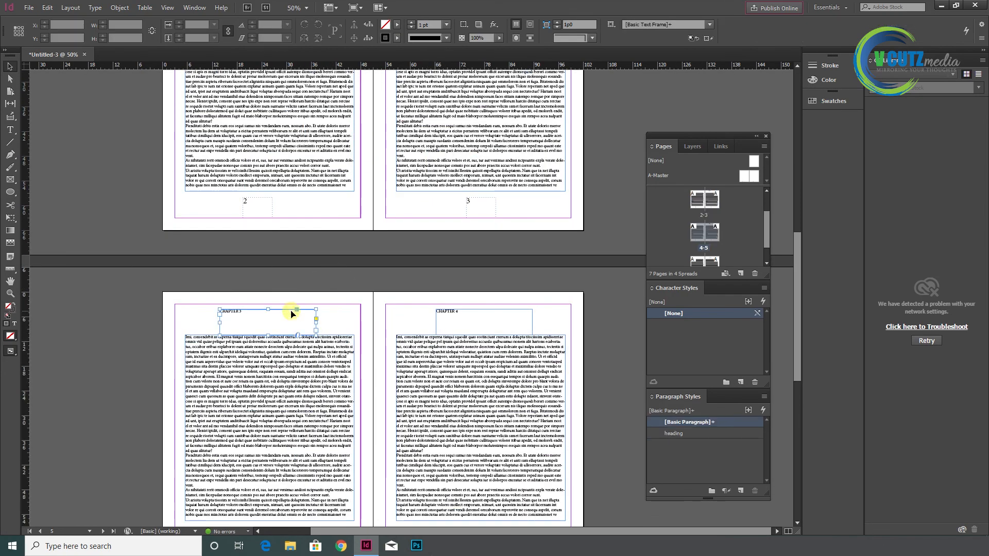
shift+click(485, 310)
click(677, 433)
- Apply the heading paragraph style to the CHAPTER 5 frame on page 6 and deselect it
scroll(468, 353, down, 3)
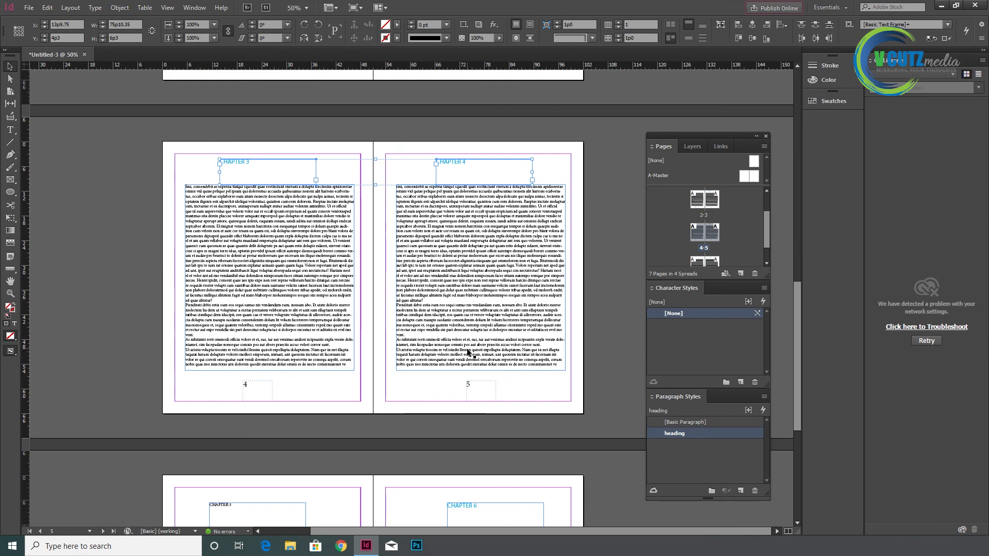
scroll(468, 352, down, 1)
click(265, 465)
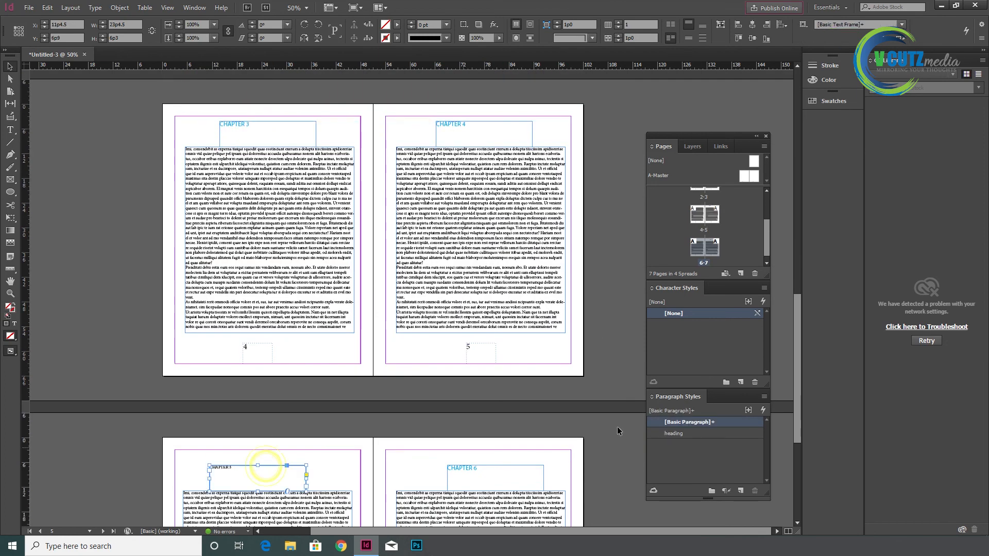
click(695, 434)
click(614, 325)
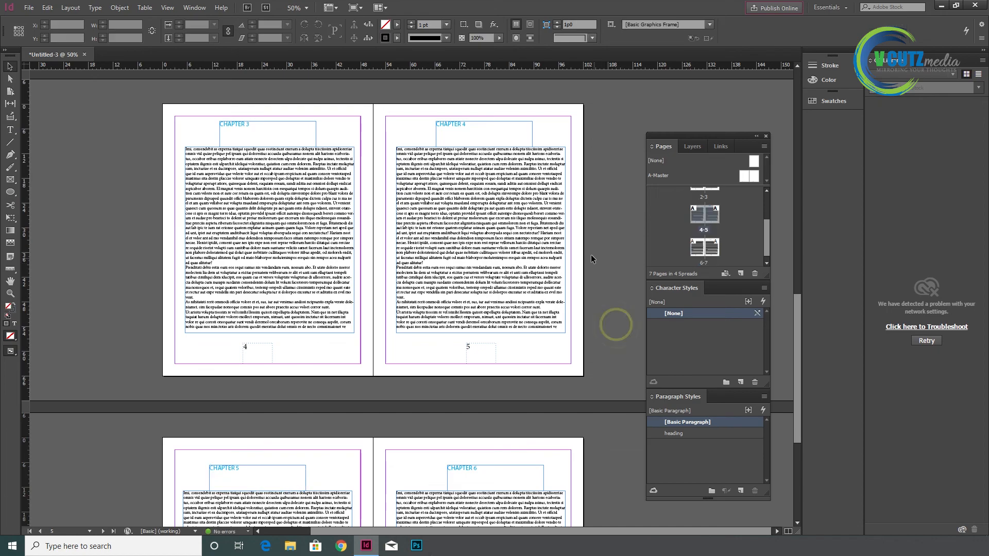
- Generate a table of contents titled Contents that includes the heading paragraph style
scroll(555, 281, up, 11)
scroll(546, 282, up, 7)
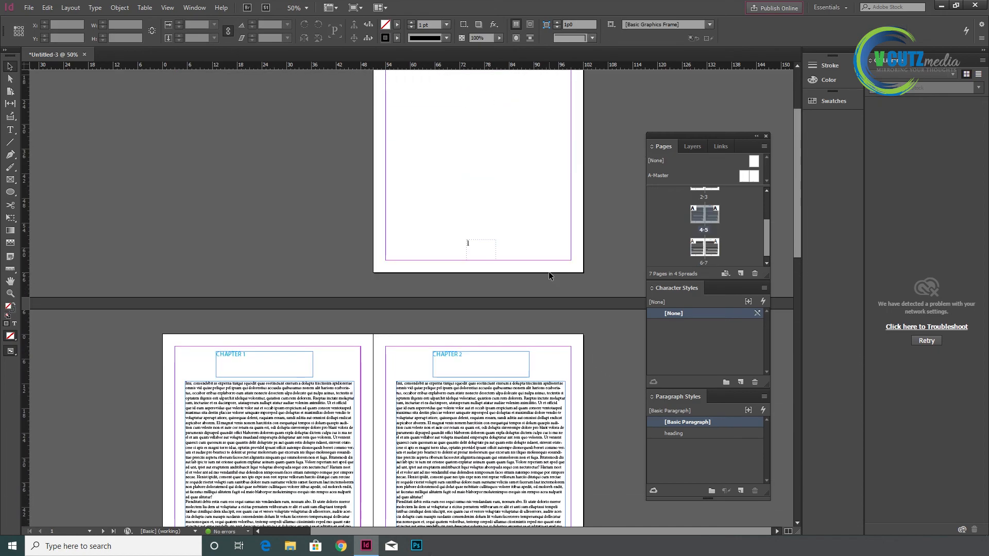
click(69, 12)
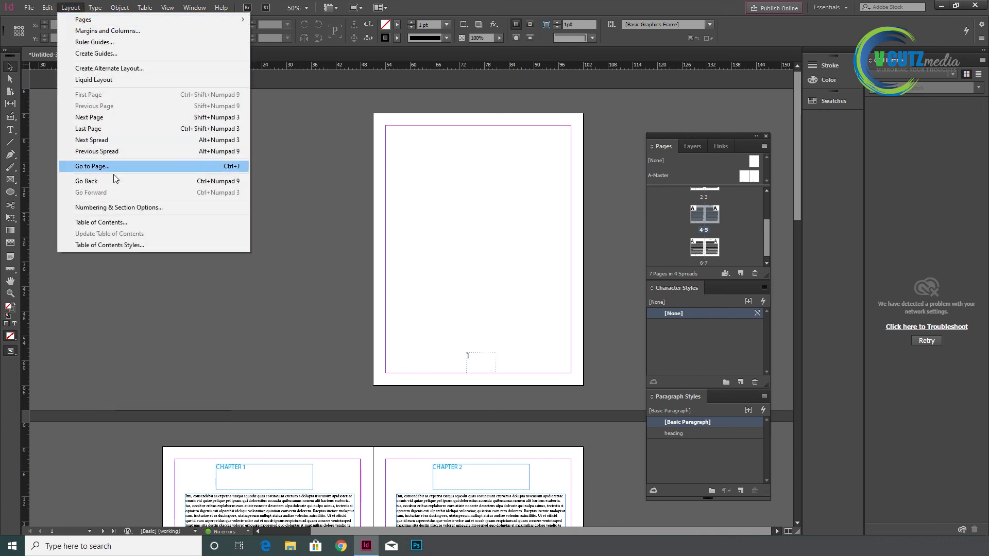
click(112, 222)
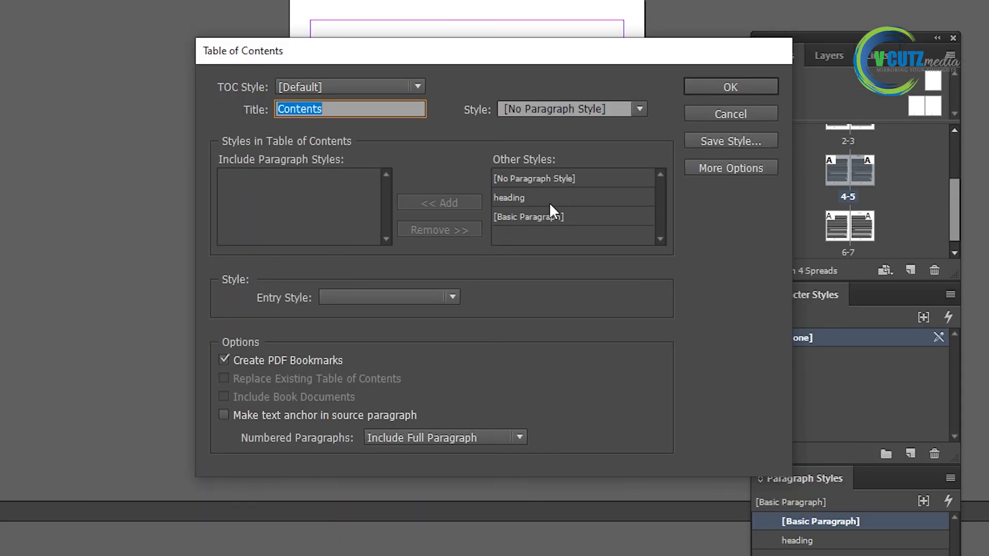
click(557, 198)
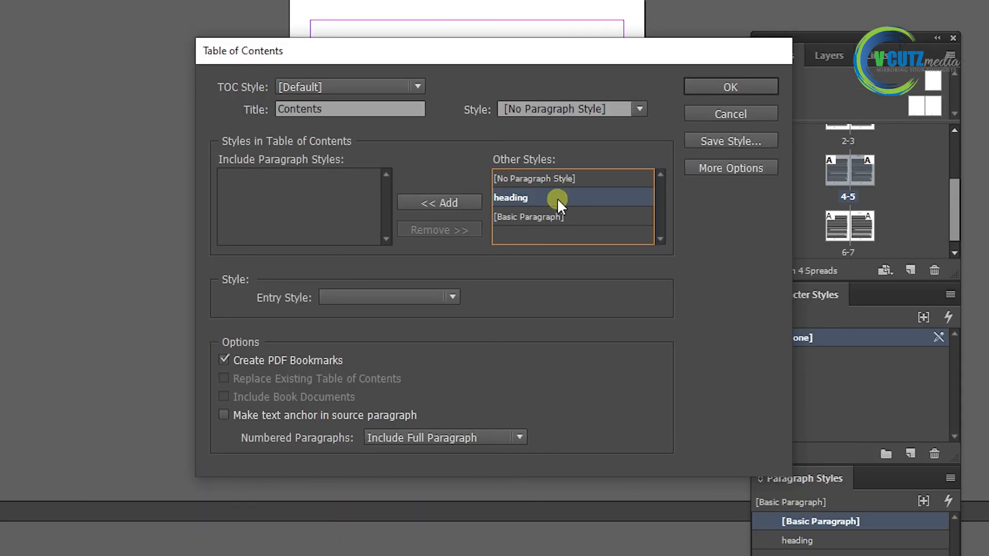
click(452, 203)
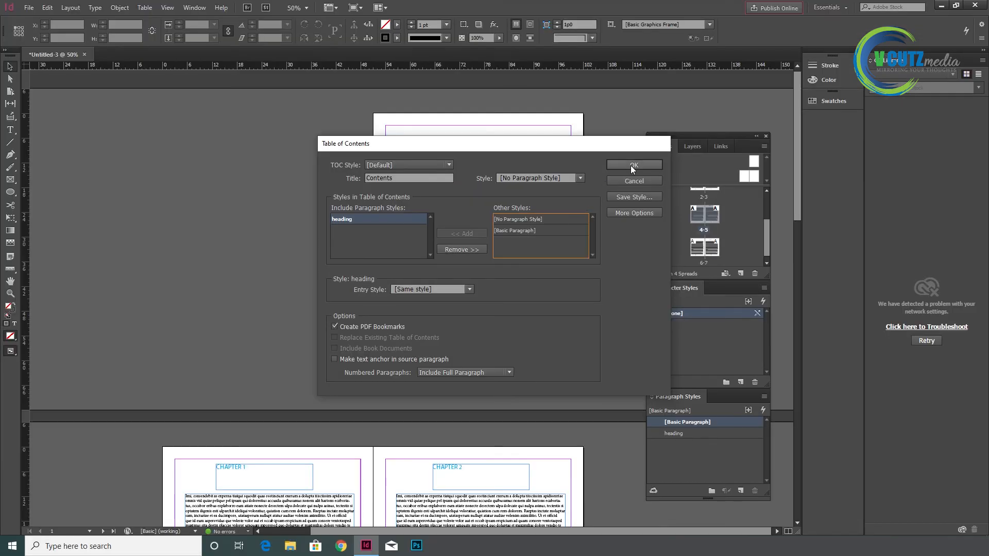
click(630, 165)
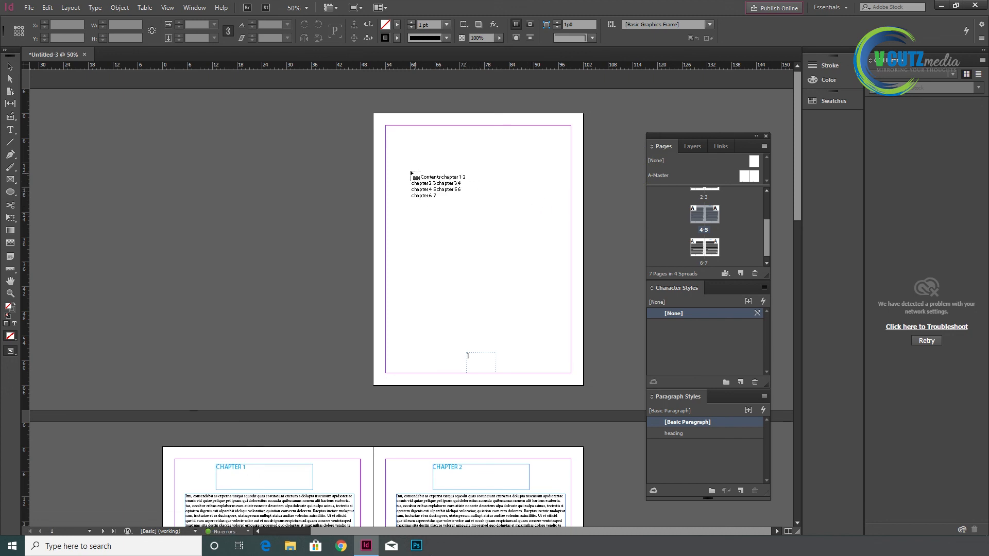
- Place the table of contents on page 1 in a frame about 36p10 wide and 52p6 high, and deselect it
drag(401, 136, 553, 352)
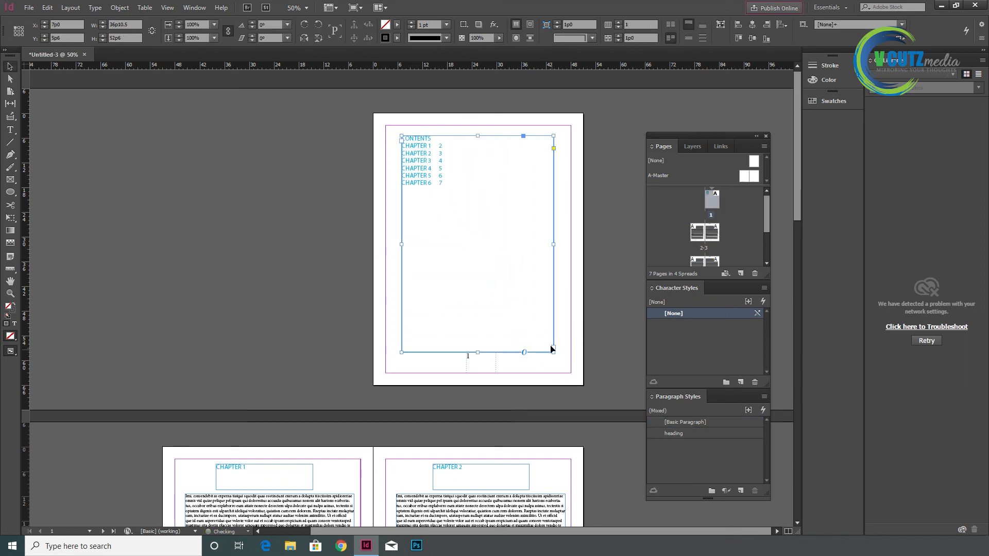
click(10, 66)
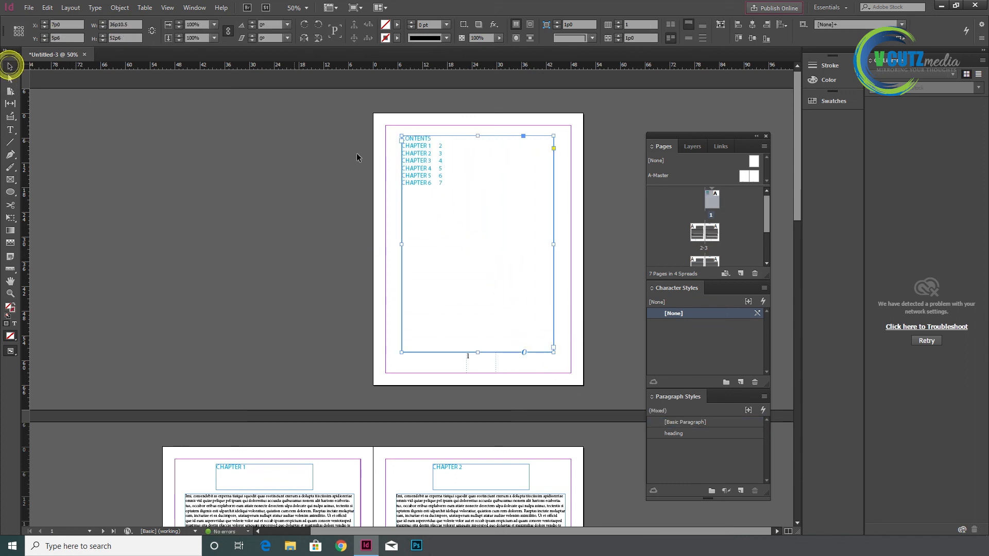
scroll(432, 149, up, 4)
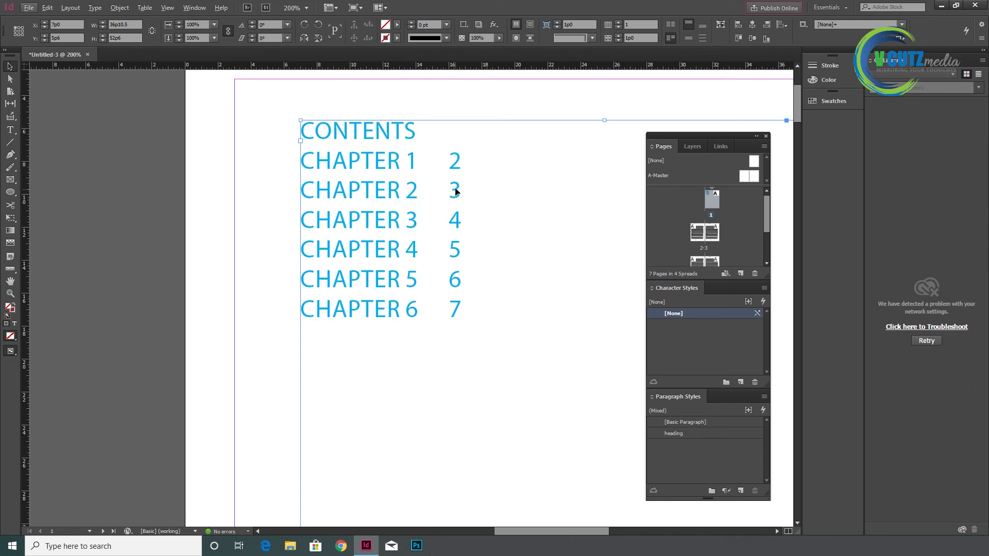
scroll(471, 244, down, 7)
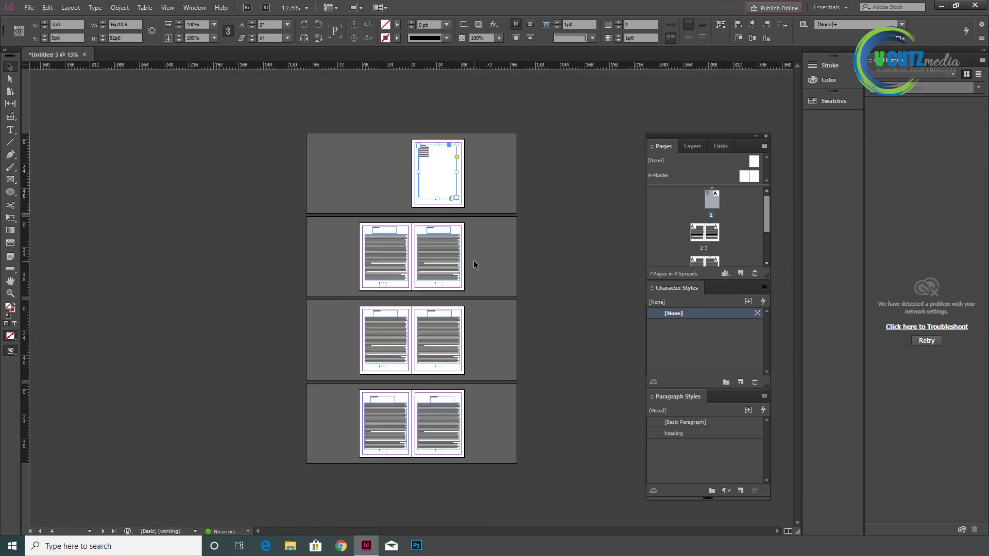
click(490, 209)
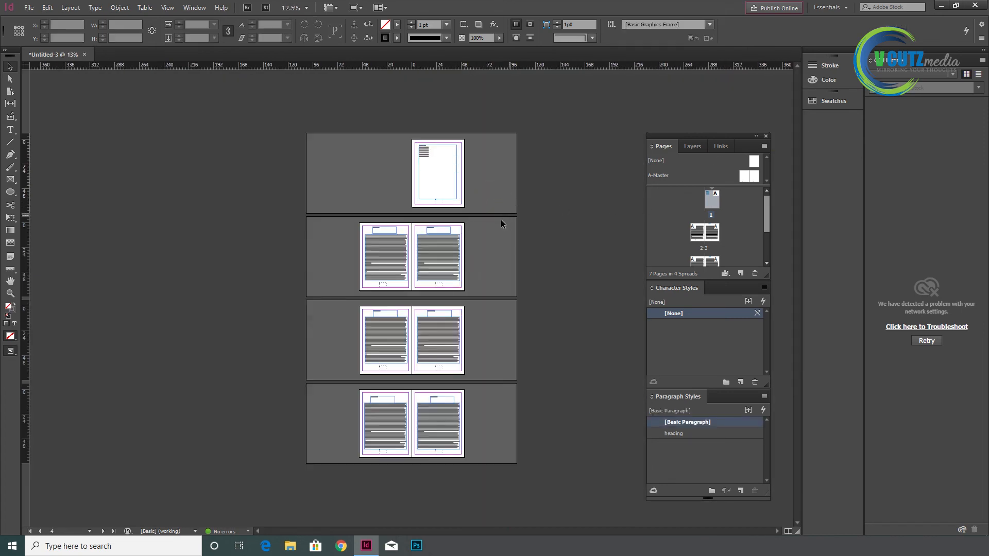
scroll(474, 197, up, 2)
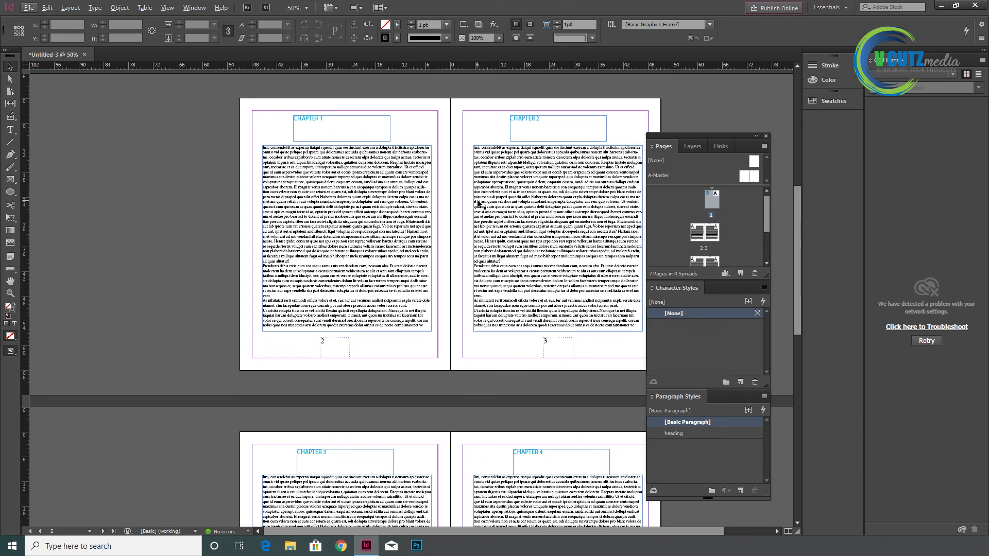